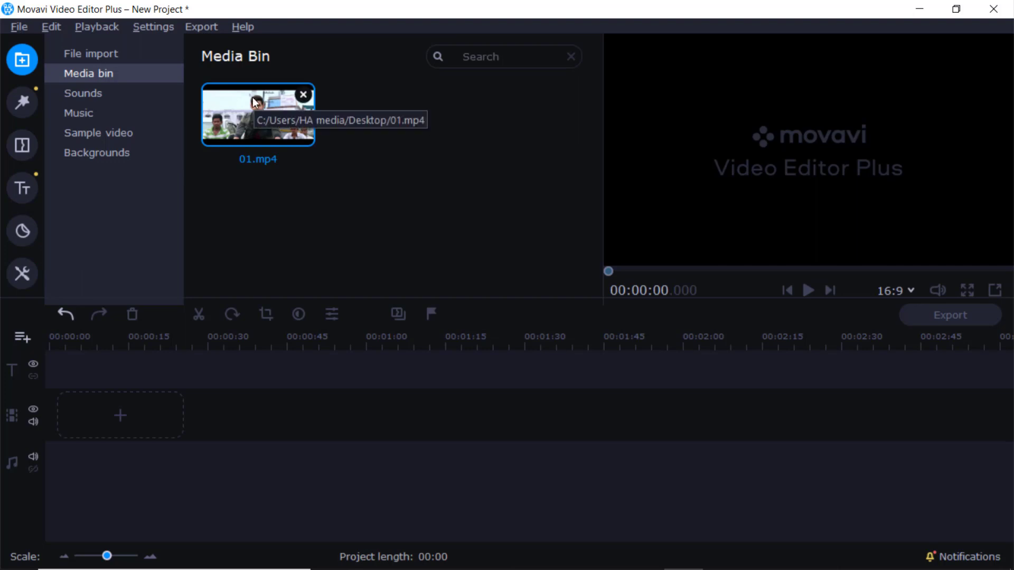
Step: Add the Friendship title from the Artistic titles to the timeline at the current position
left_click(17, 189)
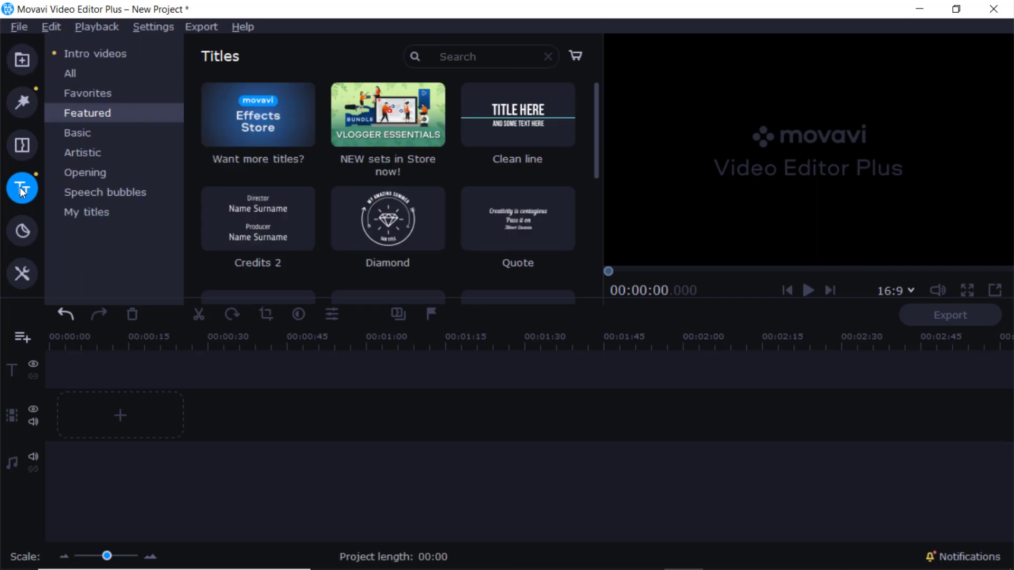
scroll(363, 158, "down", 5)
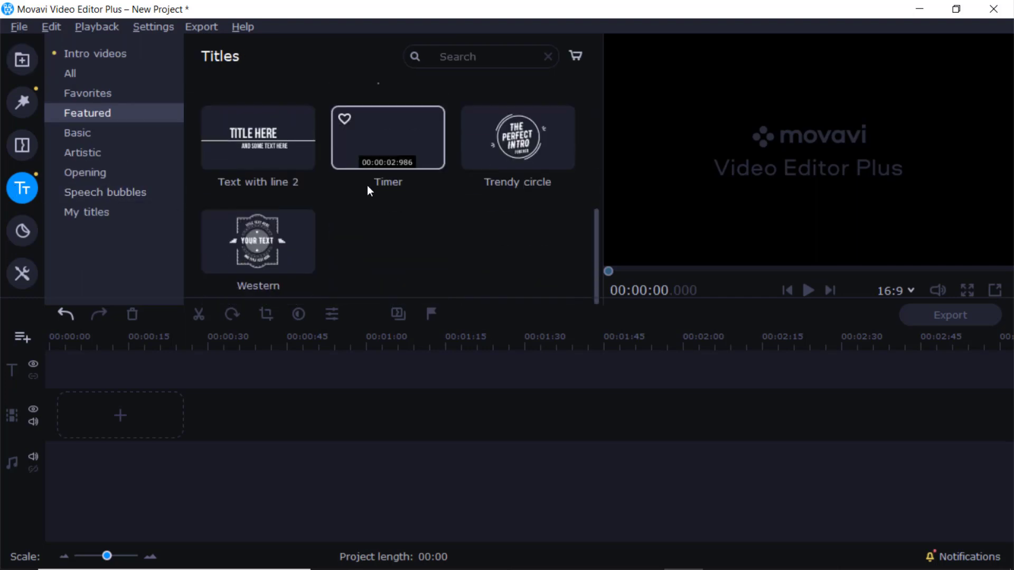
scroll(368, 190, "up", 3)
left_click(89, 152)
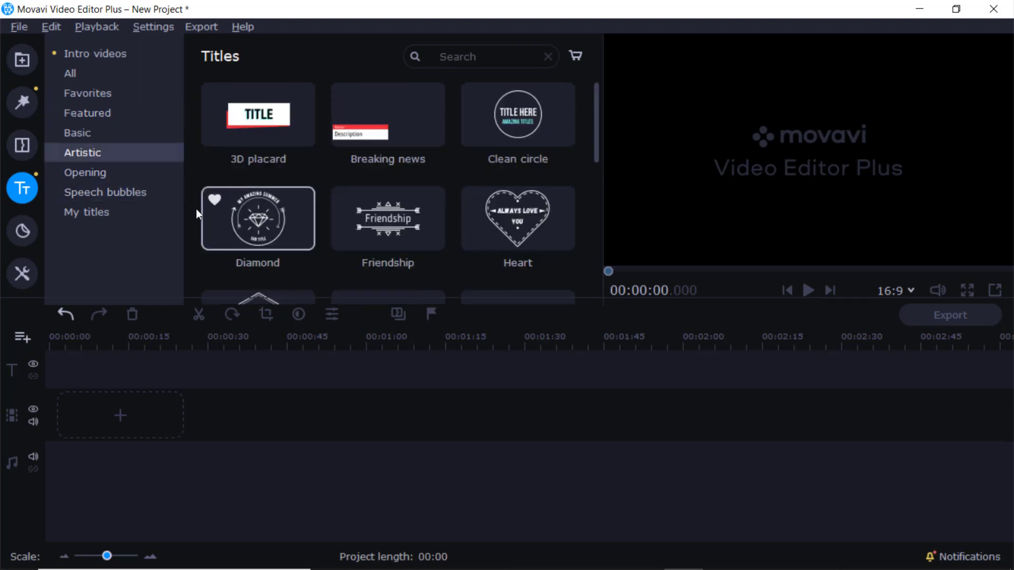
left_click(388, 217)
right_click(388, 217)
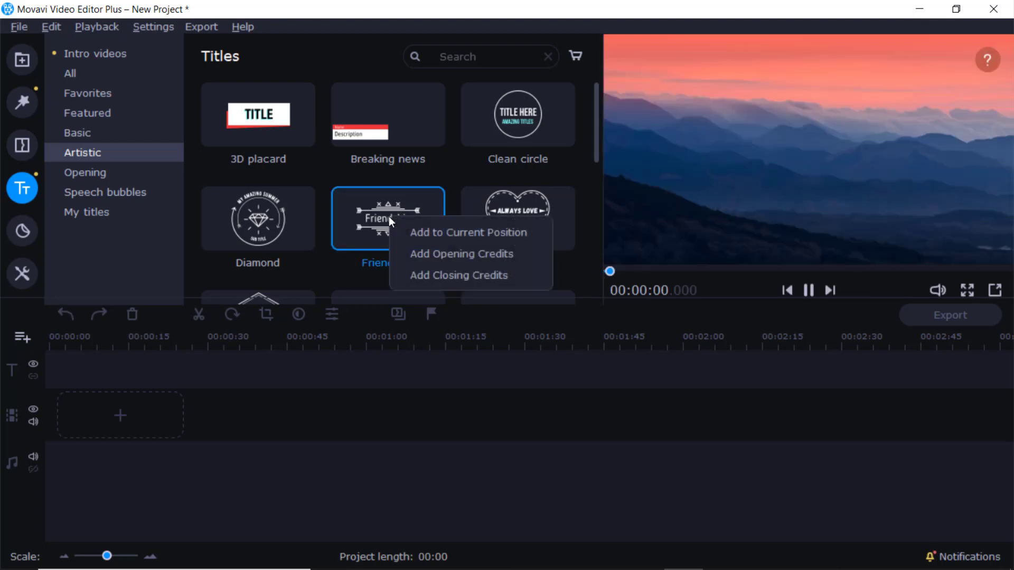
left_click(426, 229)
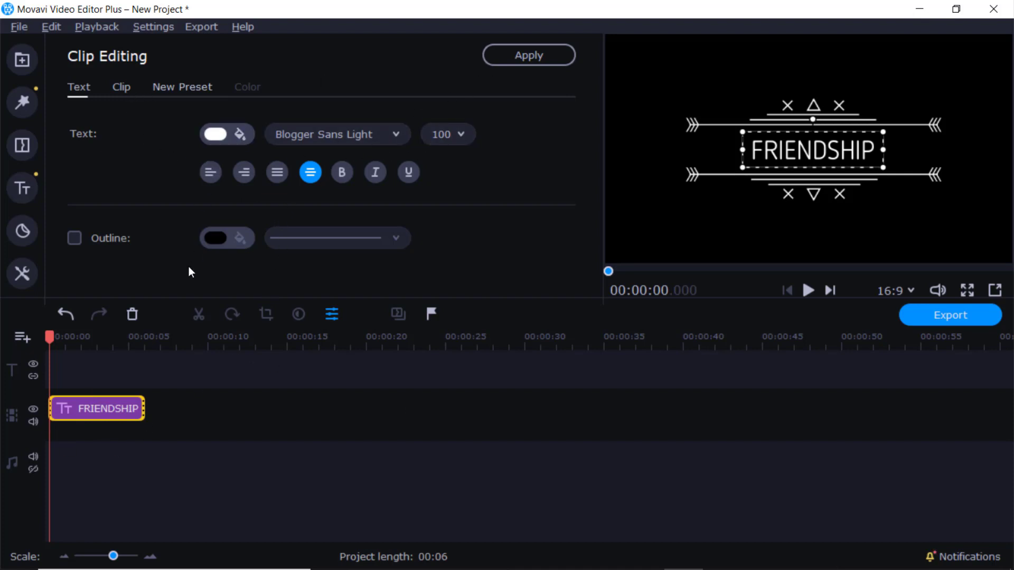
double_click(832, 151)
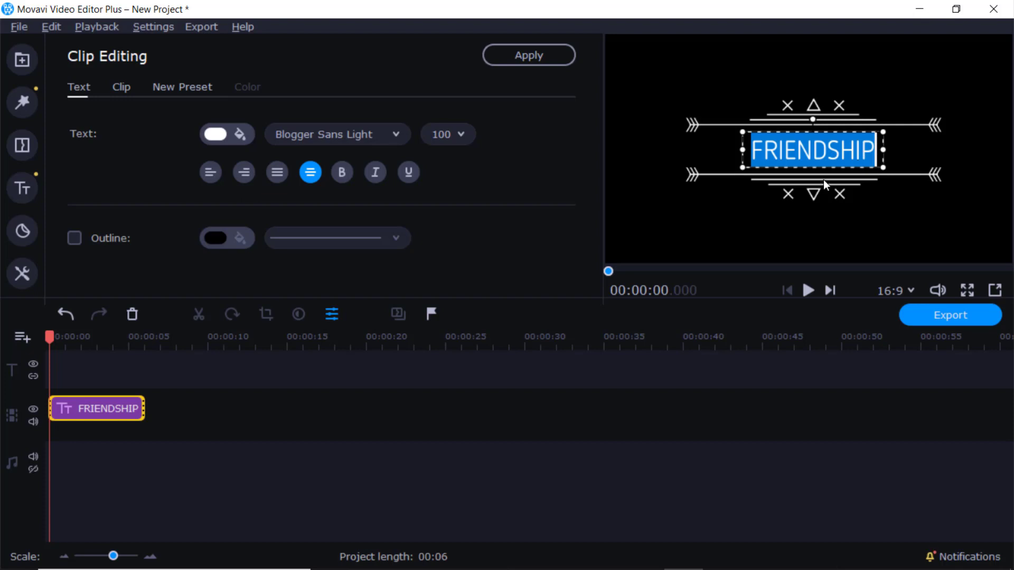
left_click(101, 407)
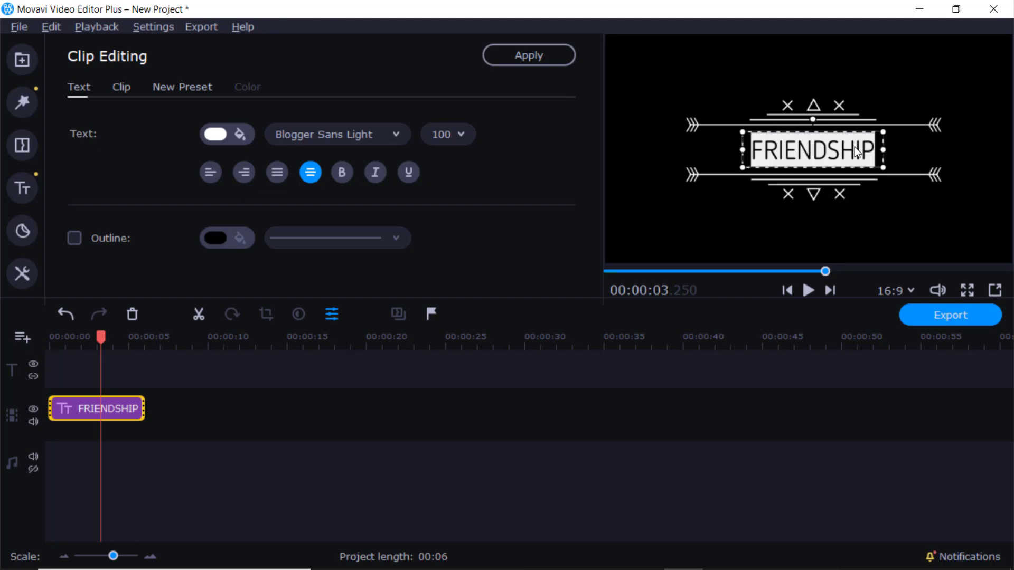
key("Delete")
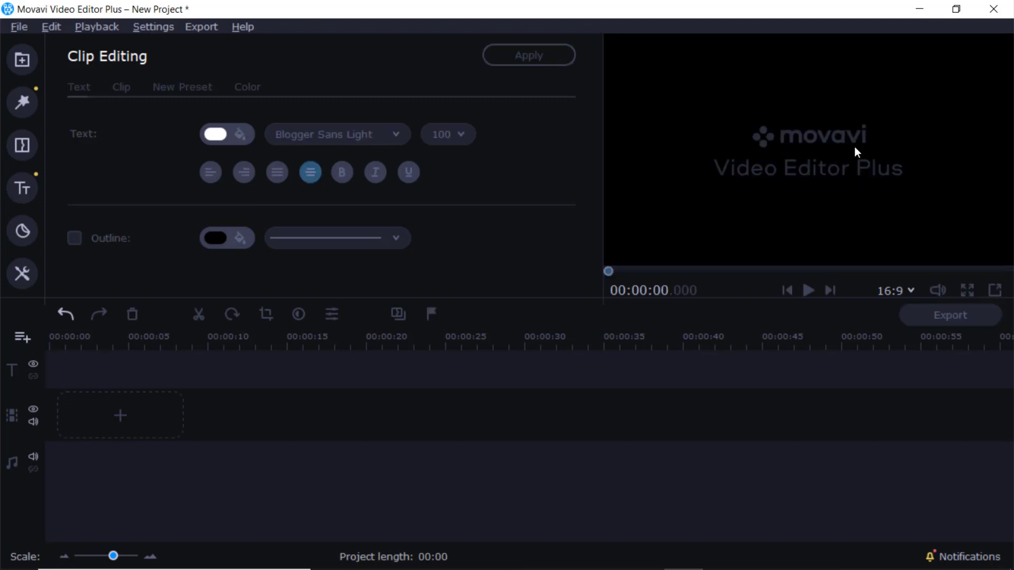
key("ctrl+z")
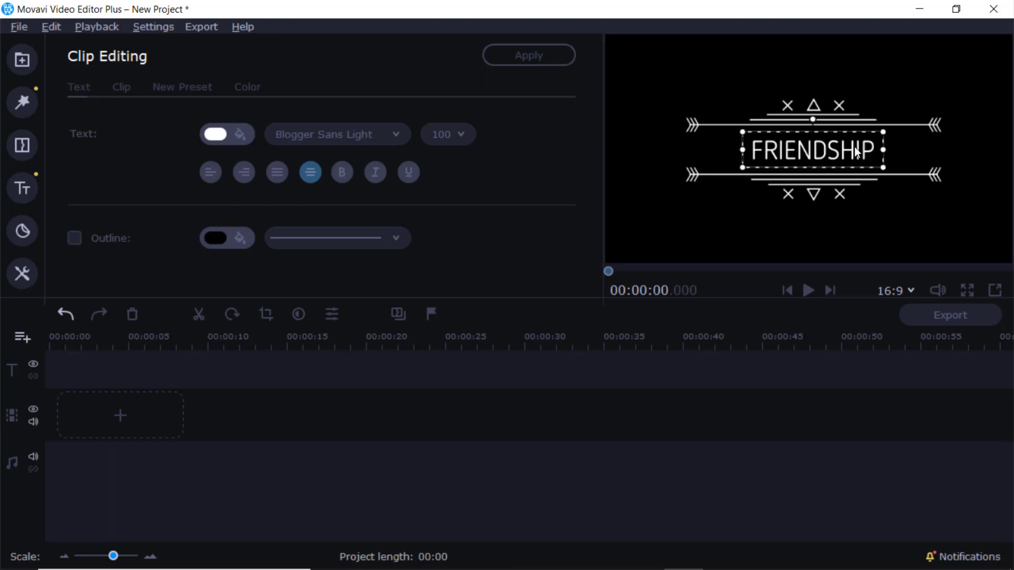
Step: Replace the title's FRIENDSHIP text with "Digital"
double_click(863, 147)
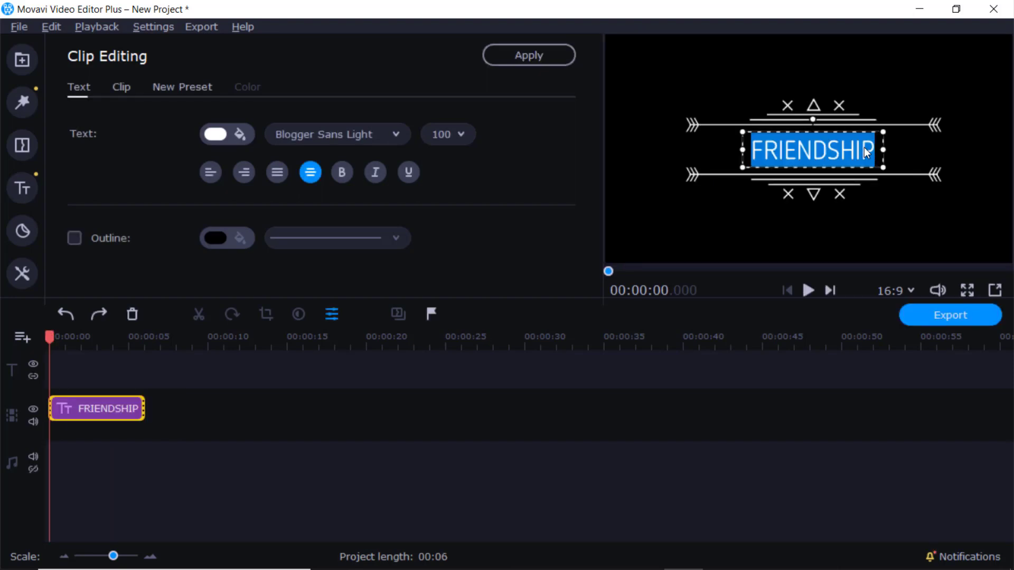
key("BackSpace")
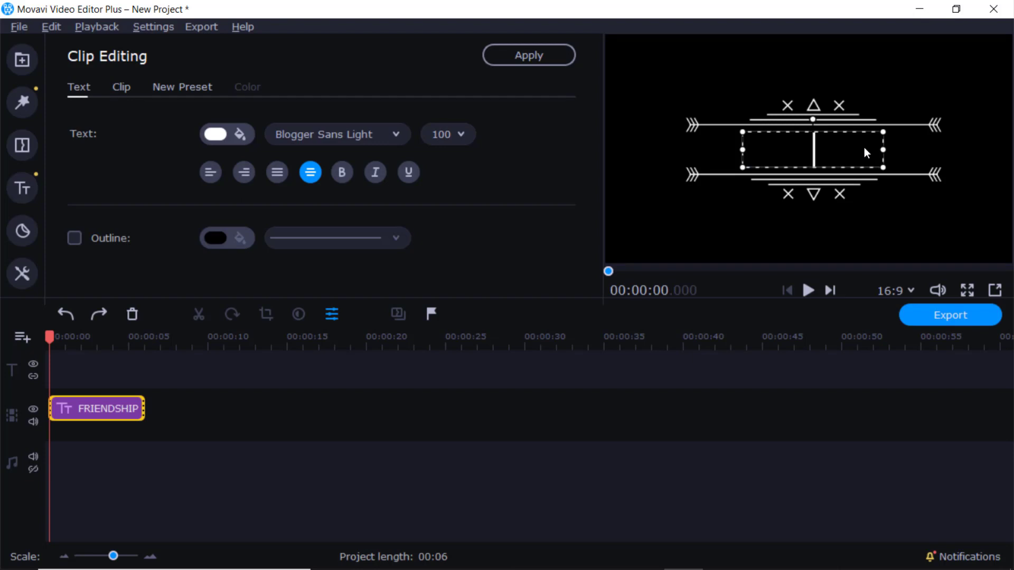
type("Digit")
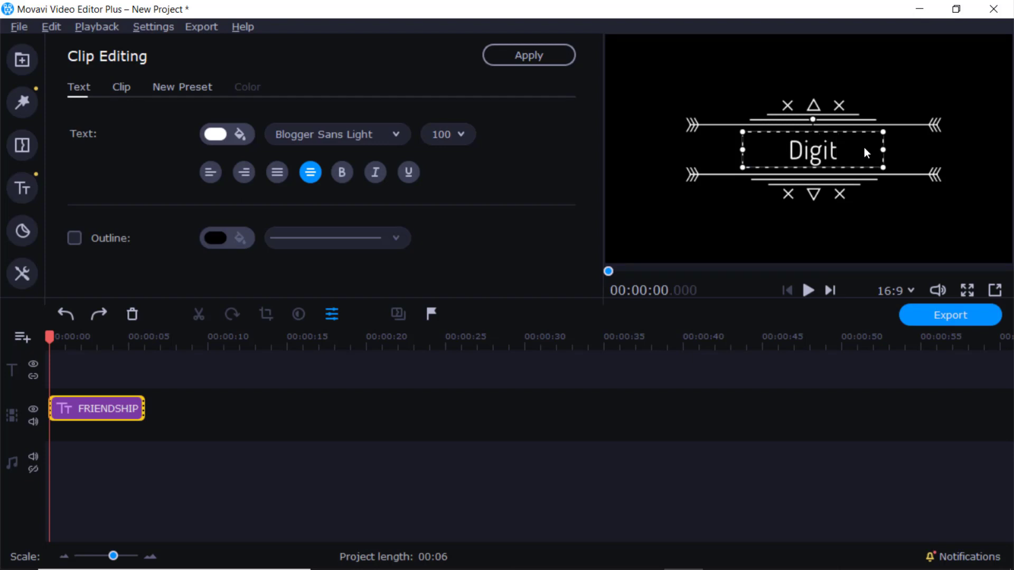
type("al")
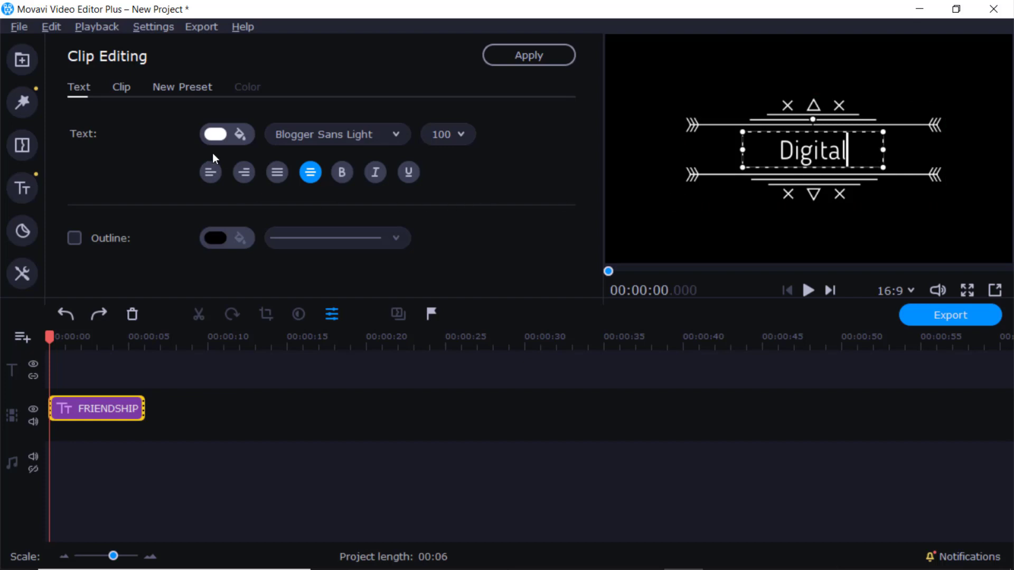
Step: Change the "Digital" text color to light blue #00c8f8
left_click(218, 136)
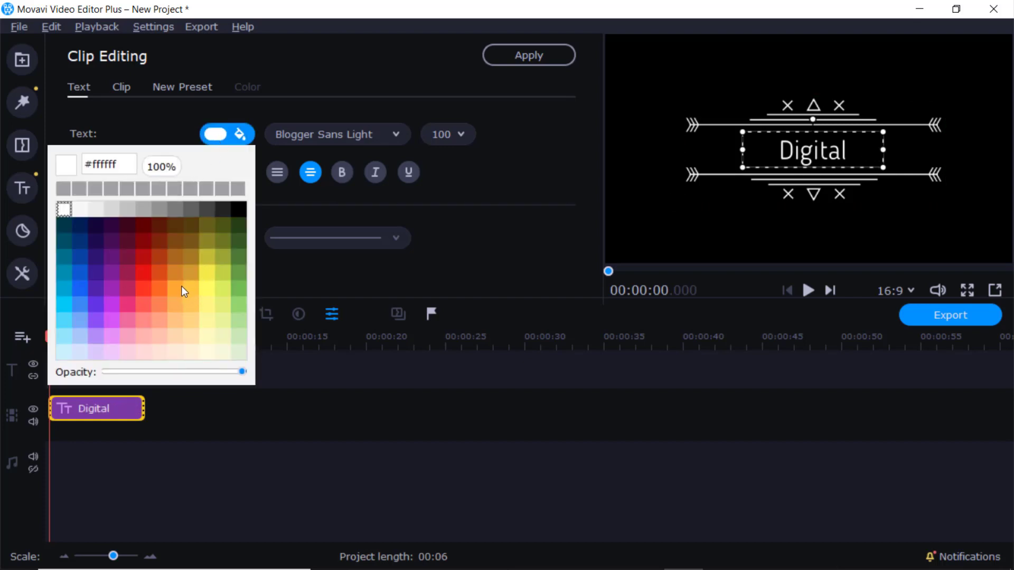
left_click(146, 272)
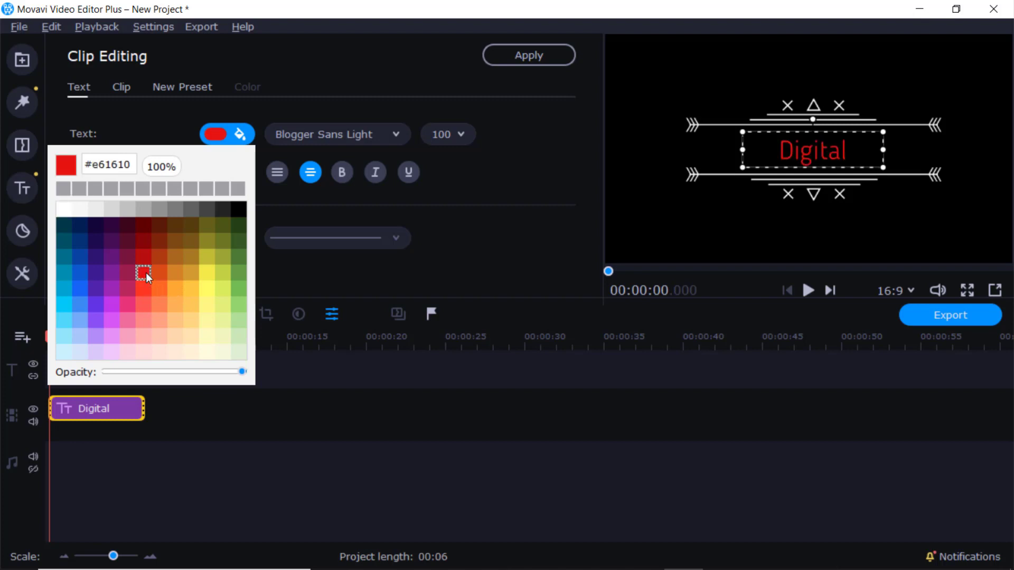
left_click(81, 257)
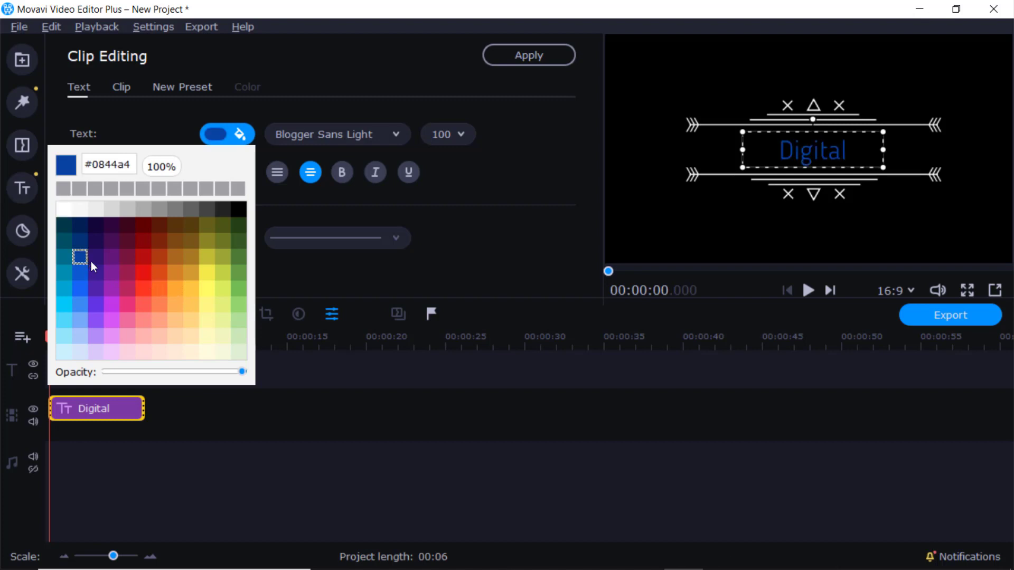
left_click(64, 303)
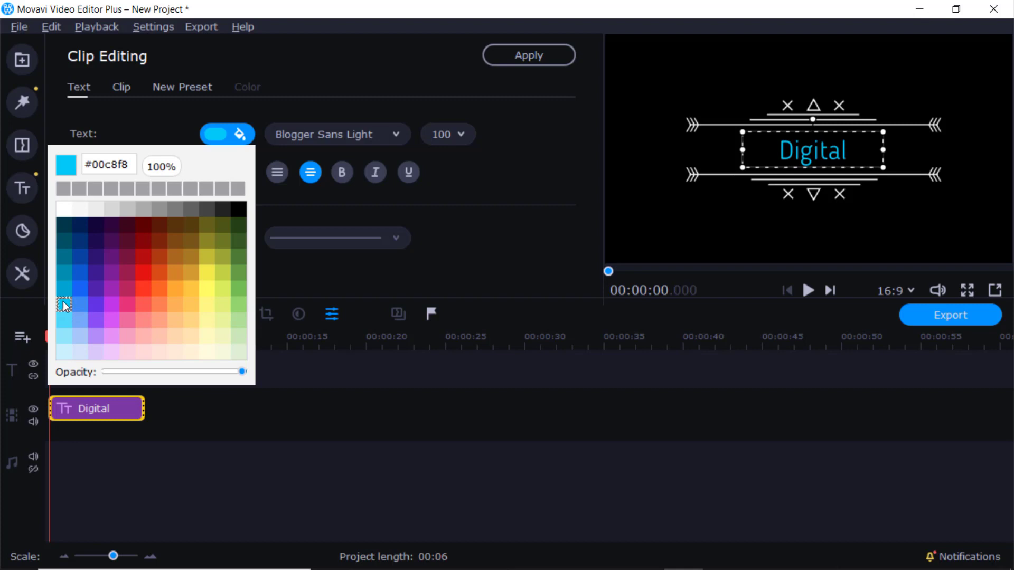
left_click(218, 134)
left_click(163, 124)
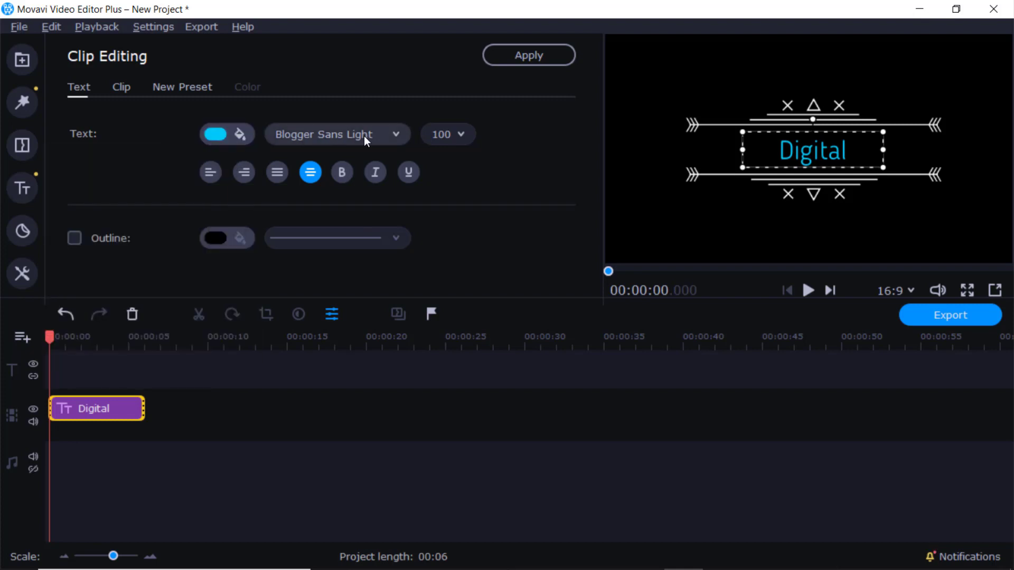
Step: Set the "Digital" text's font size to 150
left_click(459, 131)
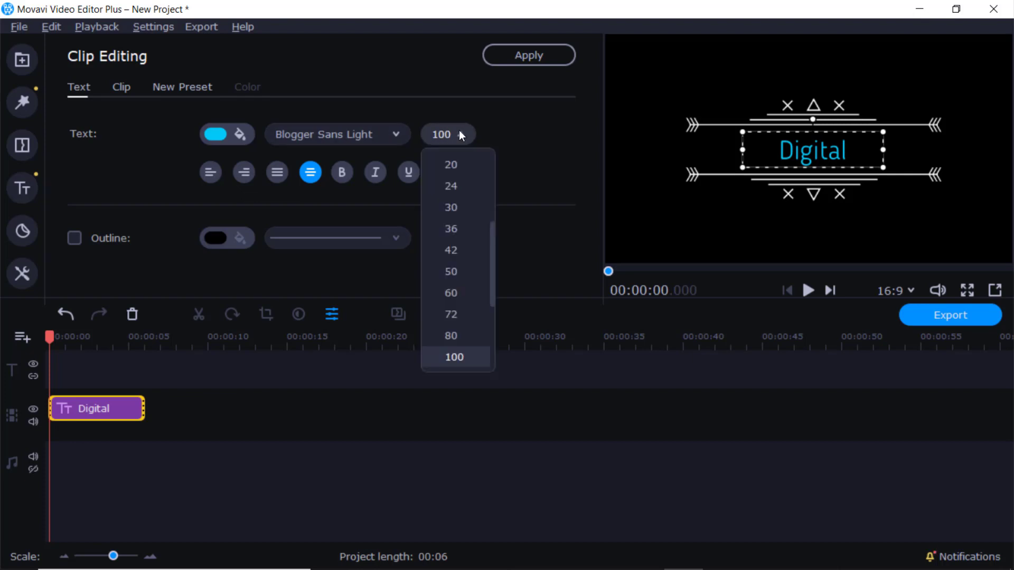
left_click(495, 290)
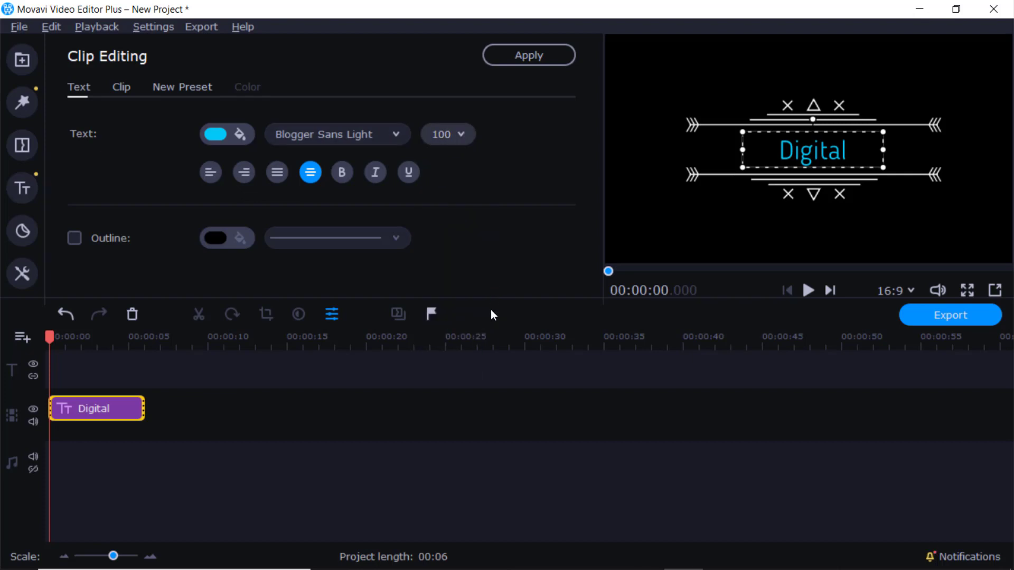
left_click(460, 136)
scroll(458, 268, "down", 3)
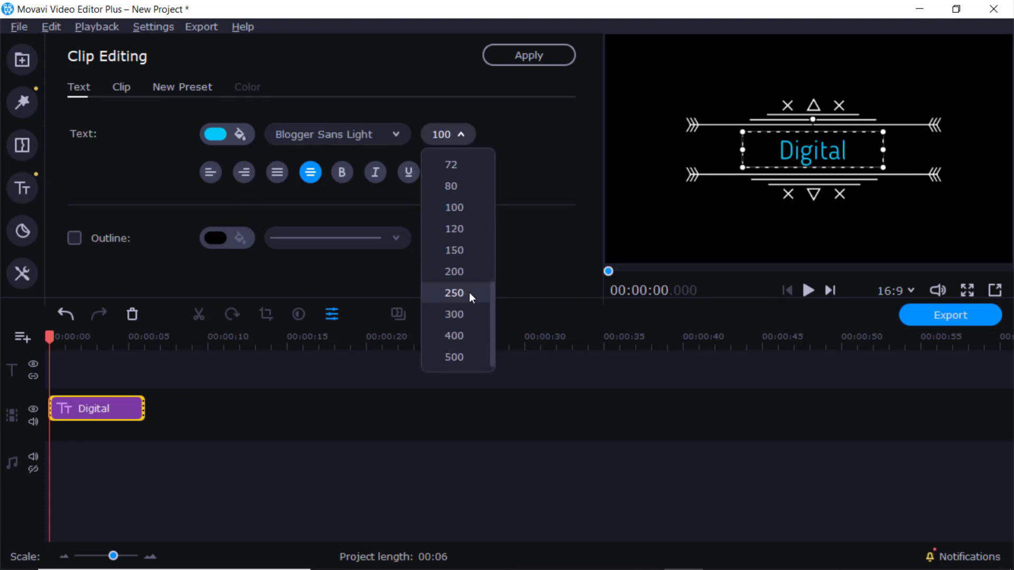
left_click(457, 248)
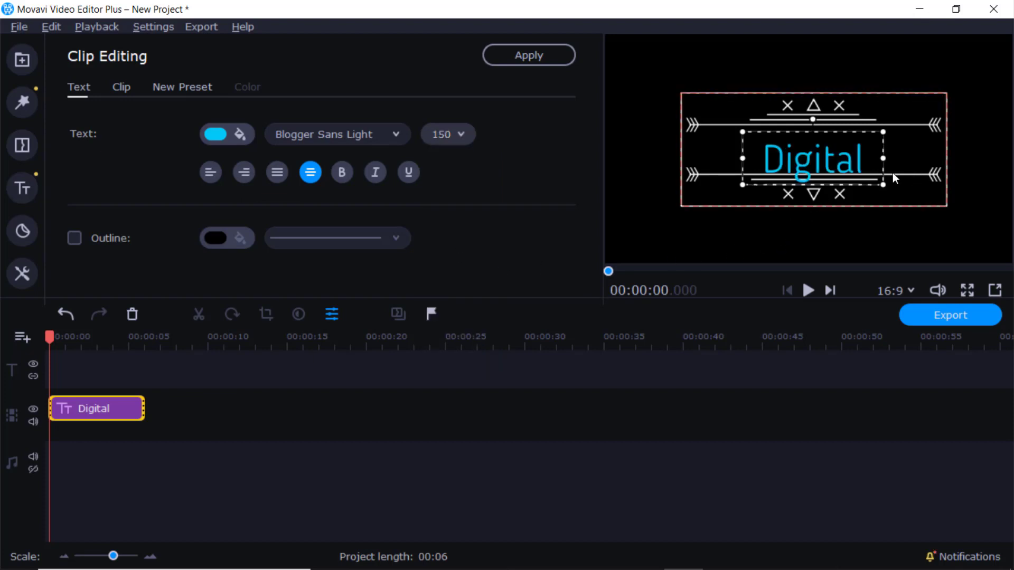
Step: Move the "Digital" text up so it sits centered between the two arrow lines, and make it bold
double_click(816, 157)
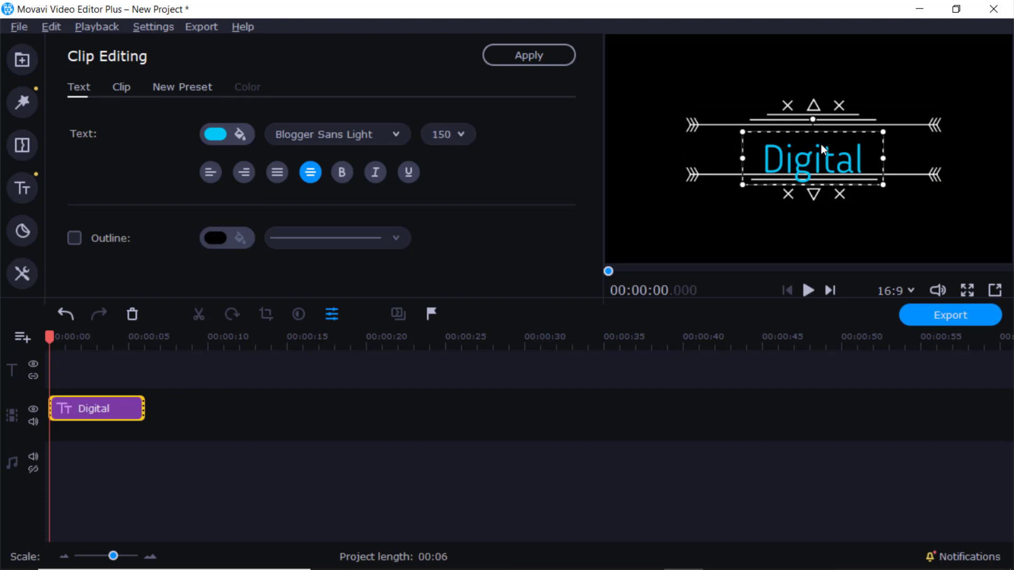
left_click_drag(814, 119, 821, 141)
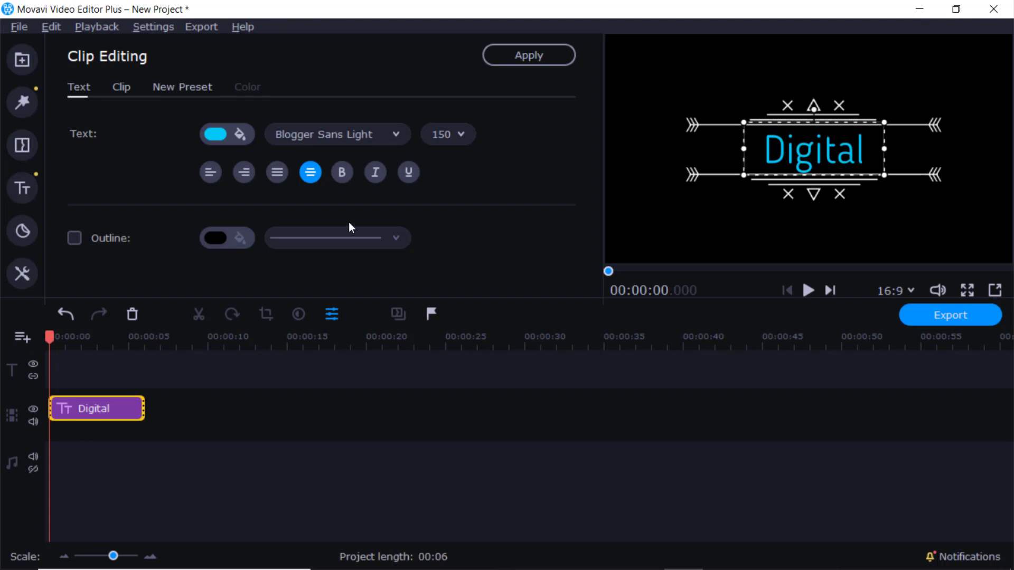
left_click(340, 168)
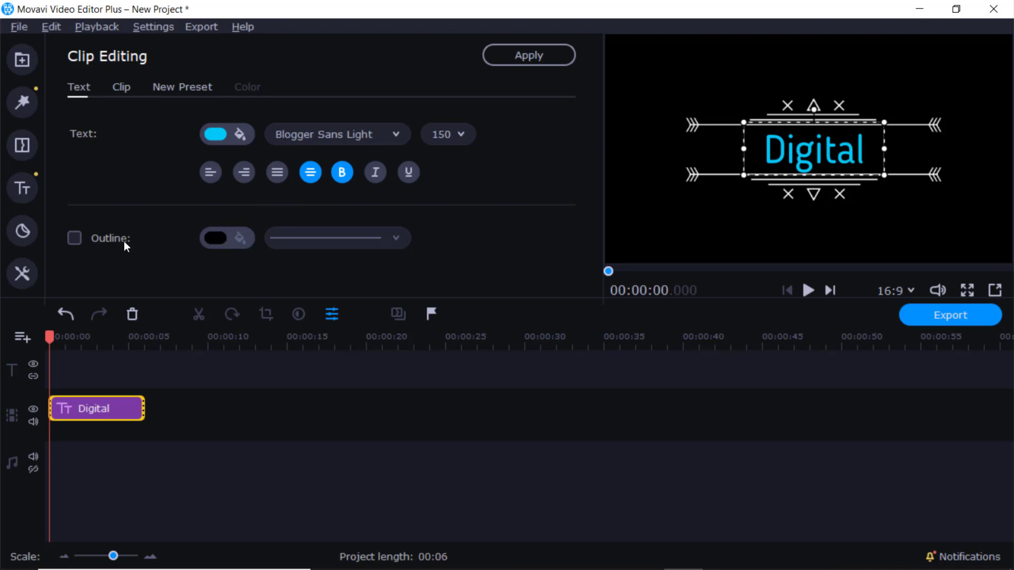
left_click(73, 239)
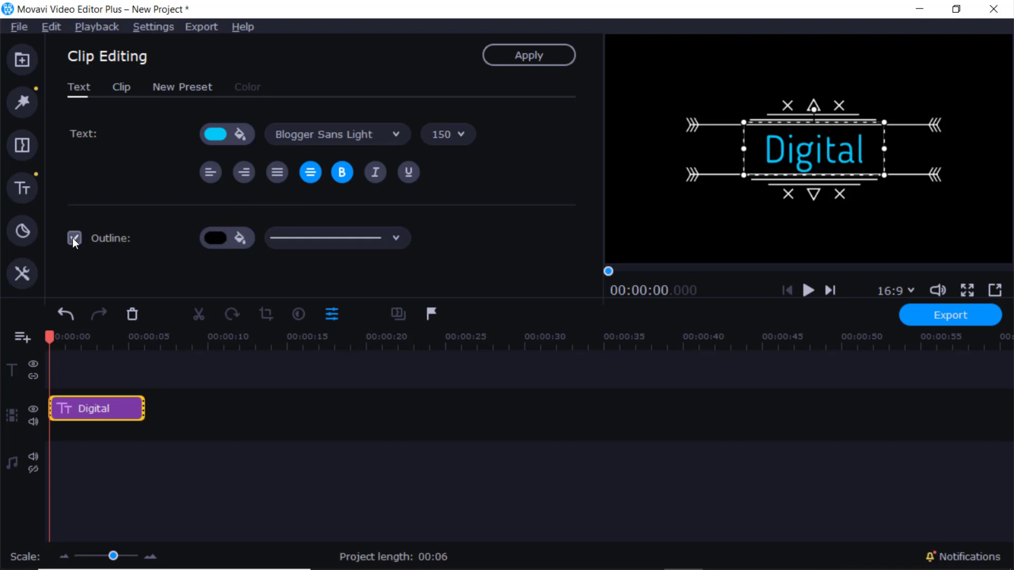
left_click(75, 241)
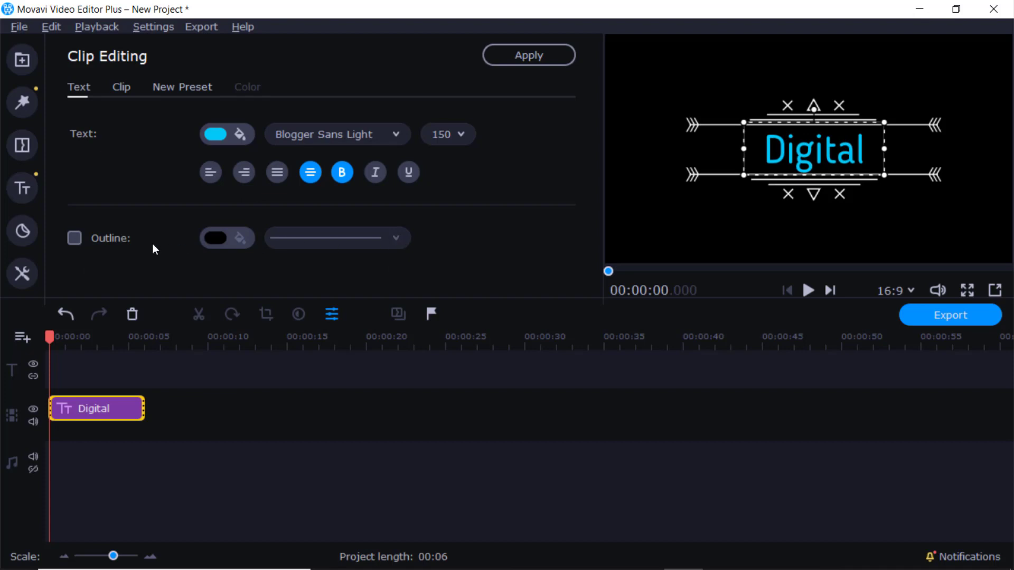
left_click(74, 239)
left_click(398, 235)
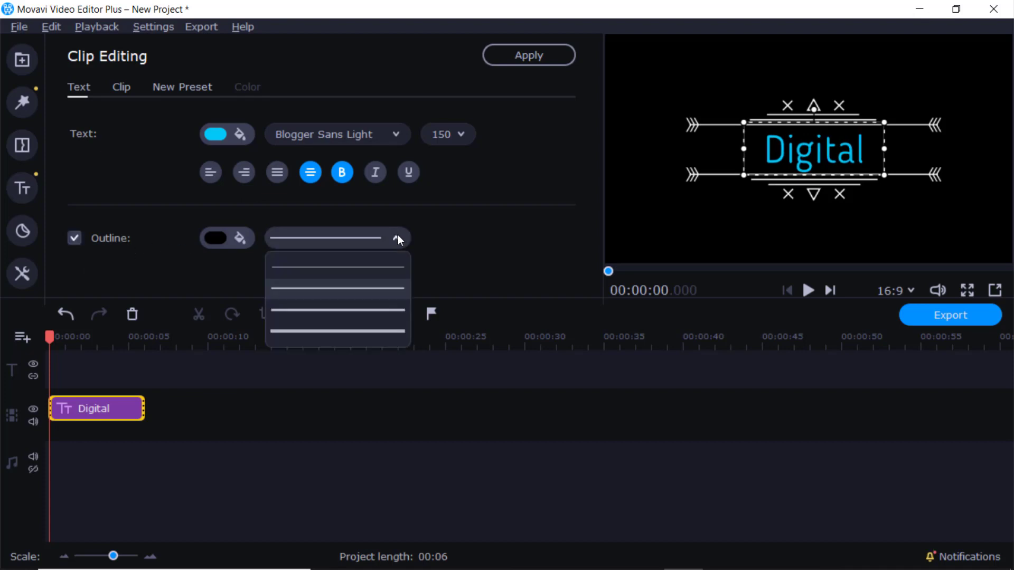
left_click(397, 237)
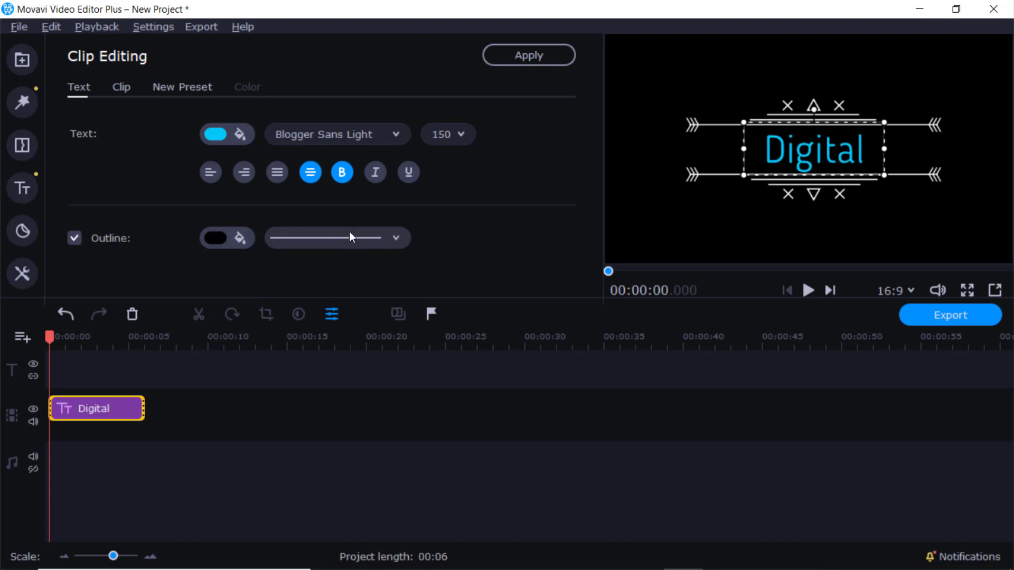
left_click(74, 238)
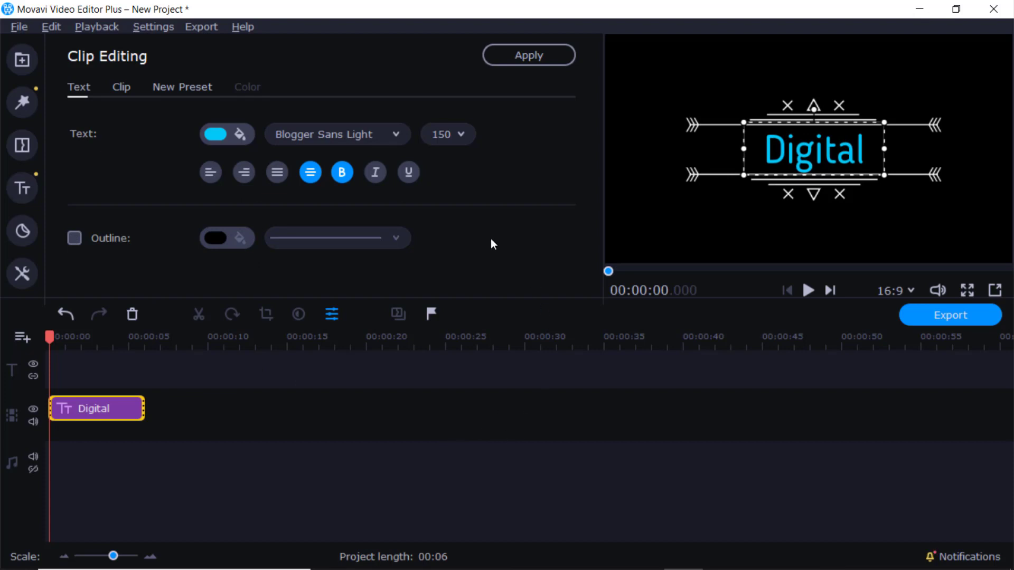
Step: Set the title clip's duration to 10 seconds and its animation speed to 132%
left_click(128, 88)
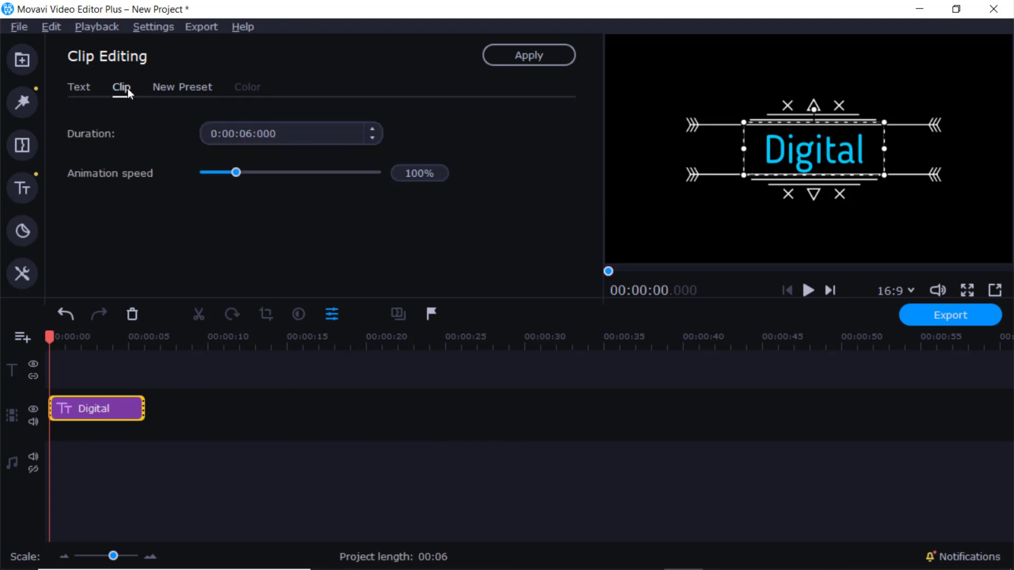
left_click(374, 128)
left_click(374, 129)
left_click(374, 128)
left_click(374, 128)
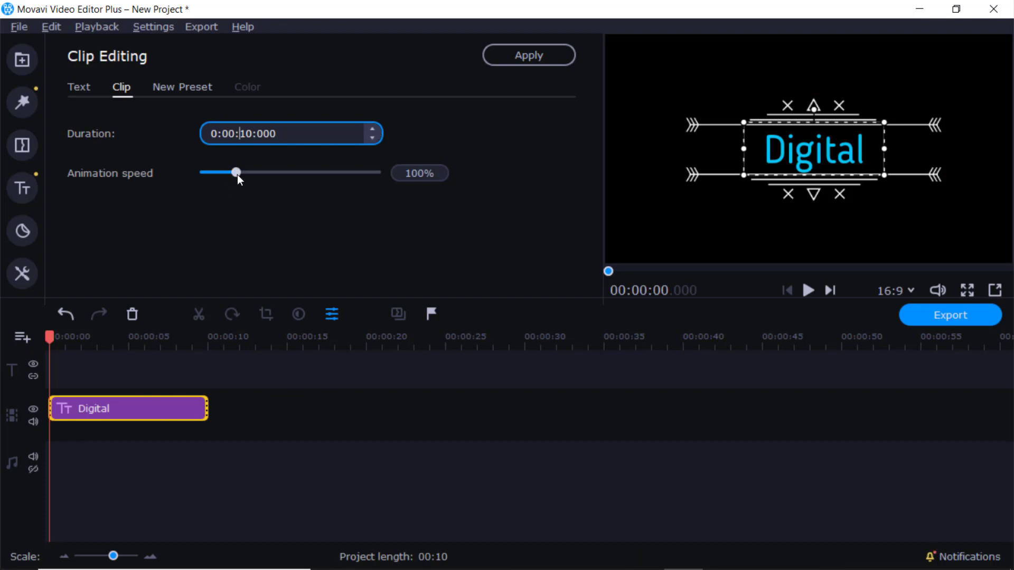
mouse_move(236, 173)
left_click_drag(237, 173, 248, 174)
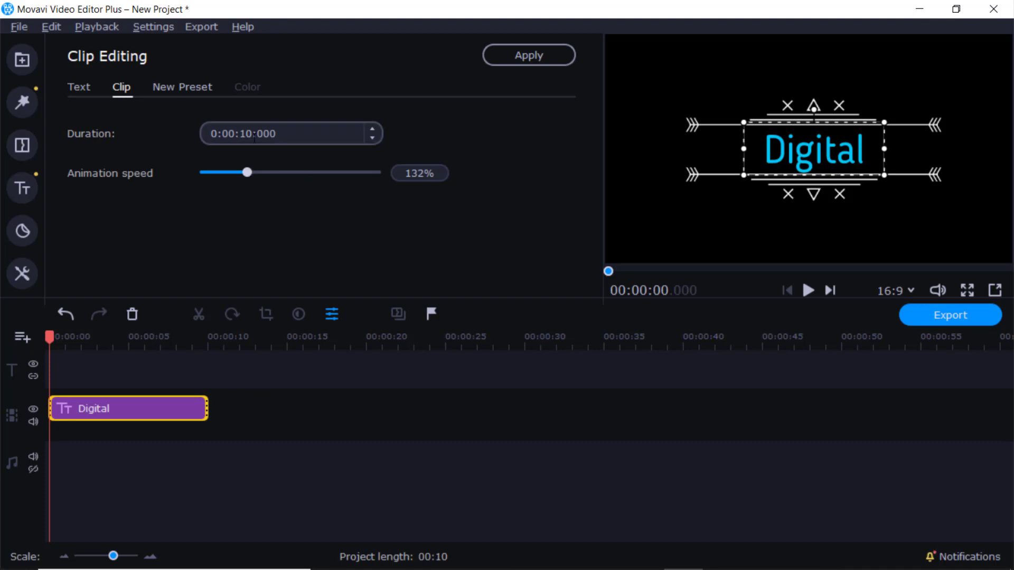
left_click(181, 87)
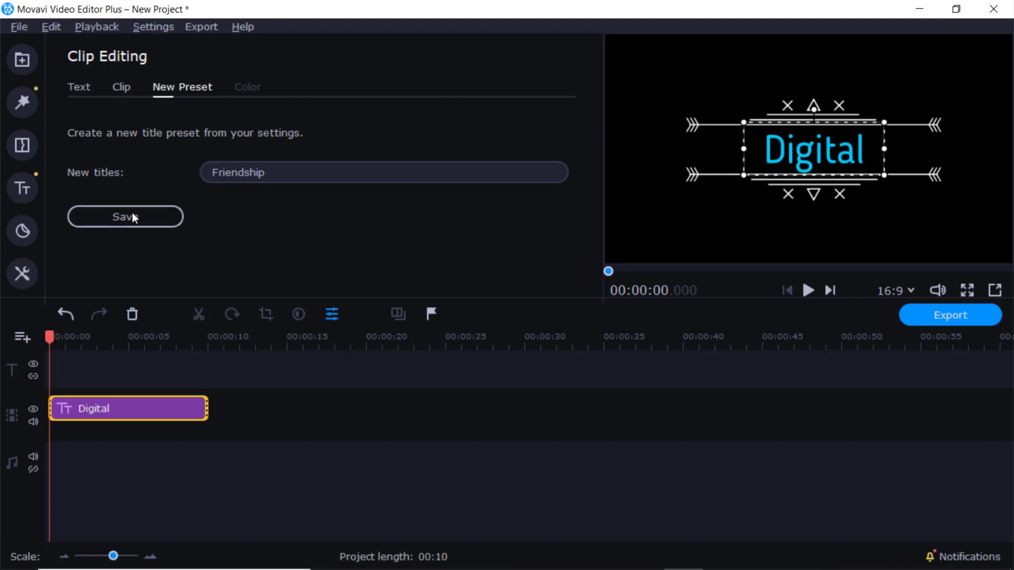
left_click(81, 90)
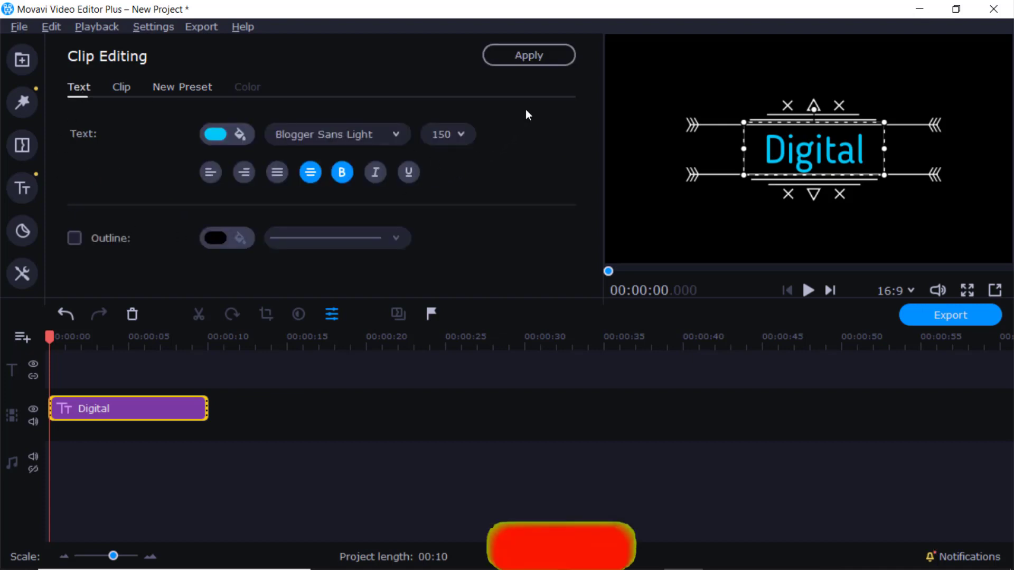
Step: Apply the title edits and play the finished Digital title from the start to preview its animation
left_click(522, 56)
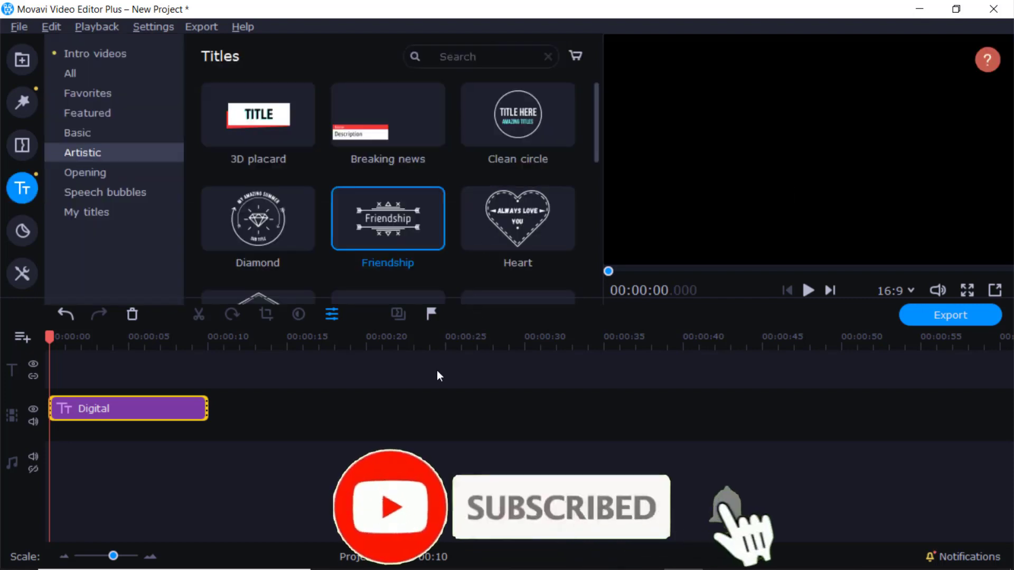
key("space")
mouse_move(572, 566)
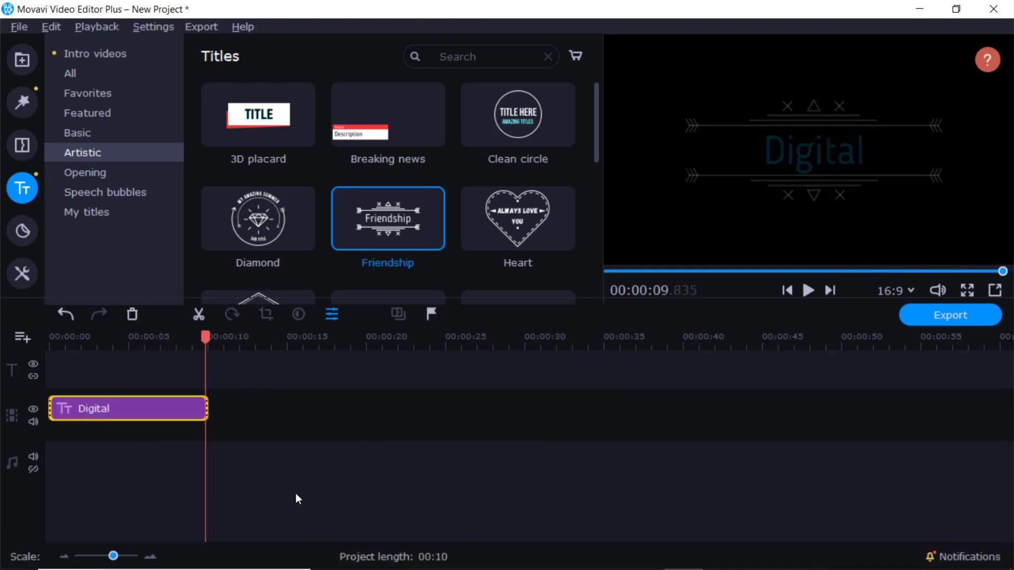
Step: Delete the Digital title clip from the timeline and look through the Opening, Basic, Featured and Favorites title categories
key("Delete")
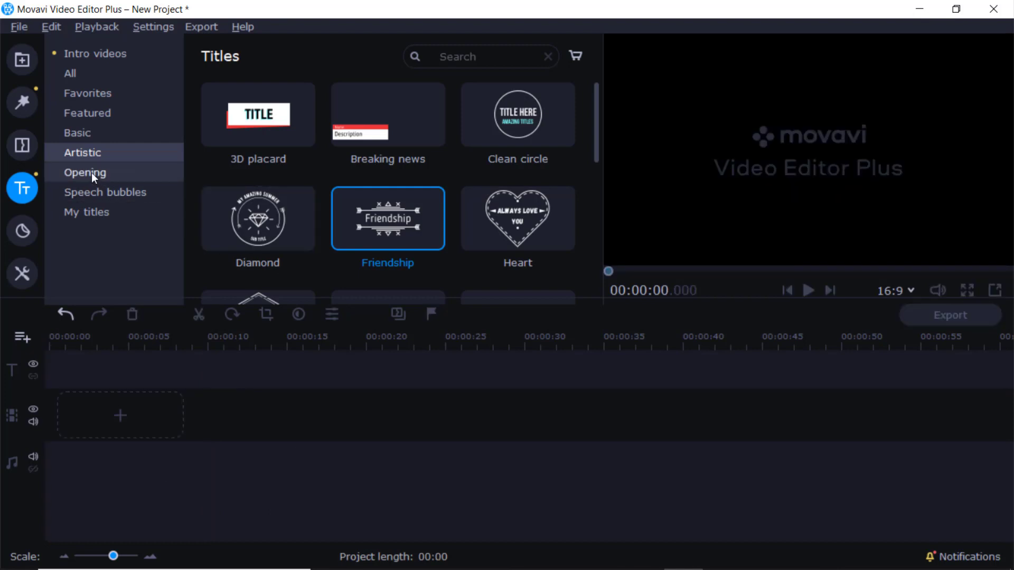
left_click(92, 174)
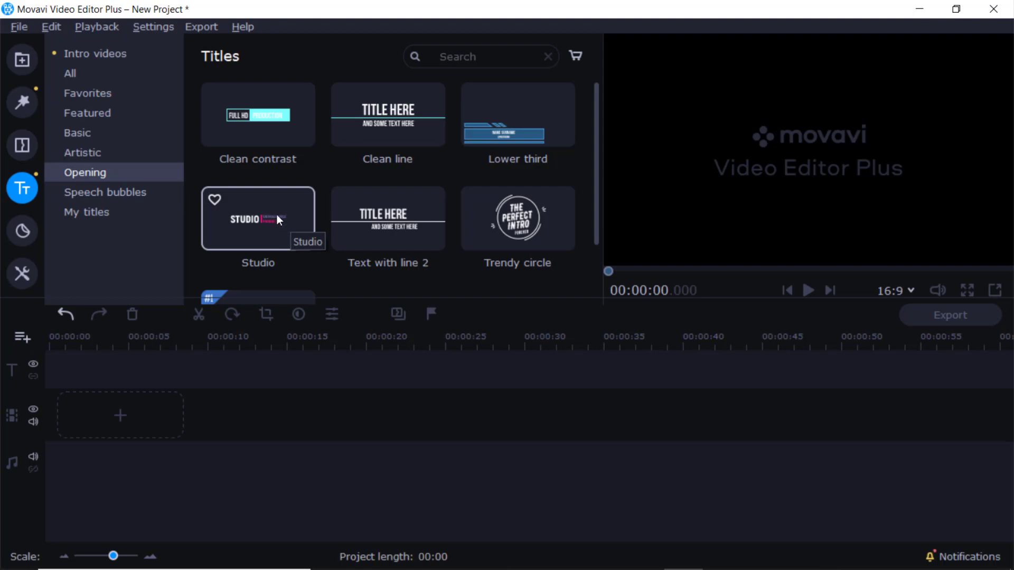
scroll(458, 163, "down", 2)
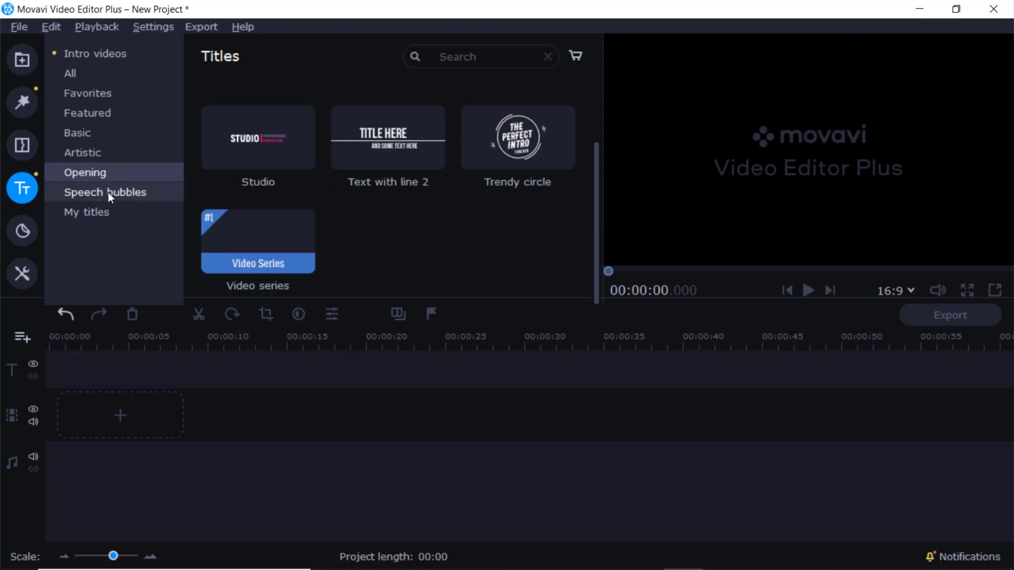
left_click(87, 133)
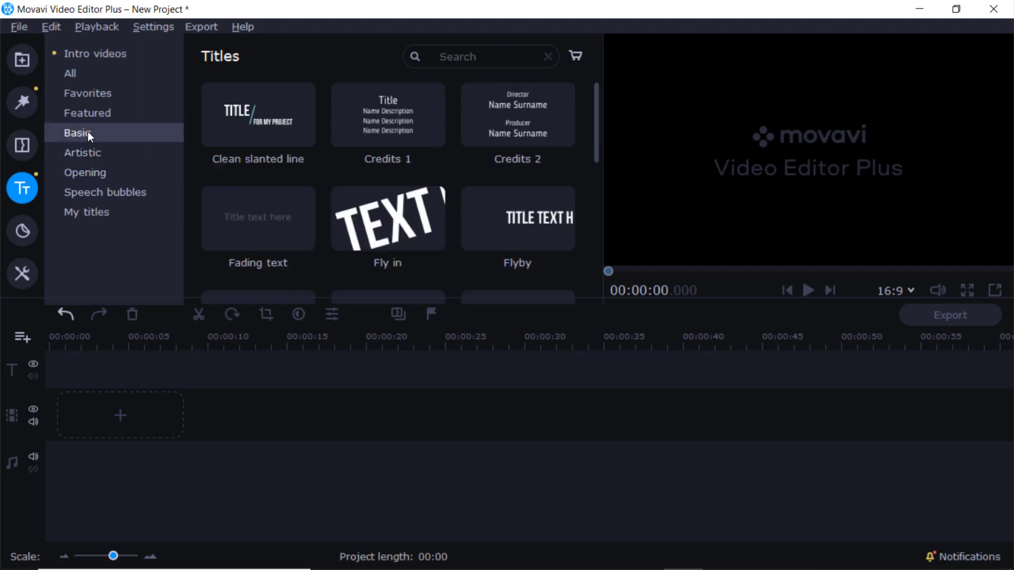
left_click(96, 114)
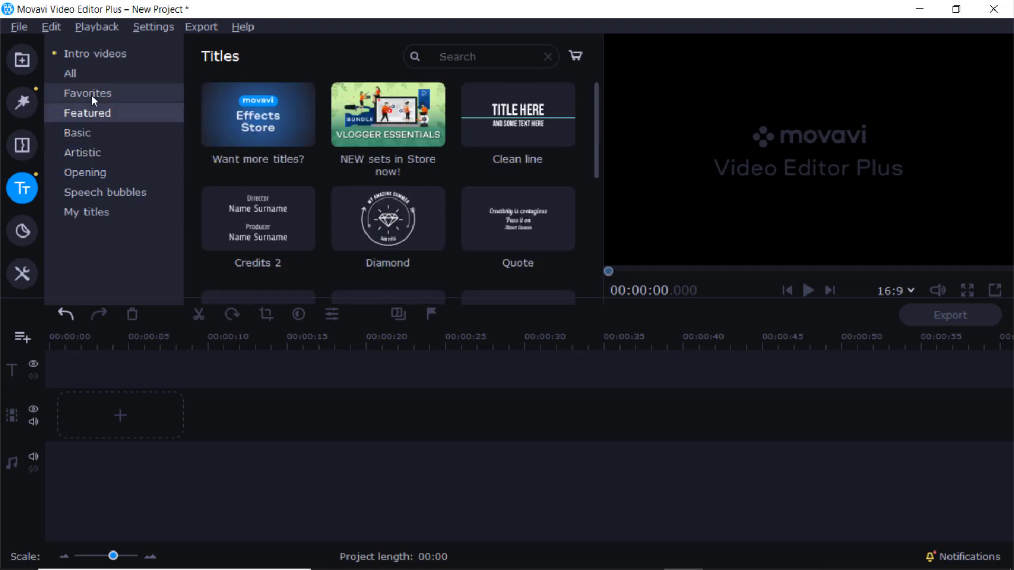
left_click(89, 94)
Step: Look through the complete list of titles and preview the Slide title
left_click(82, 73)
scroll(331, 157, "down", 10)
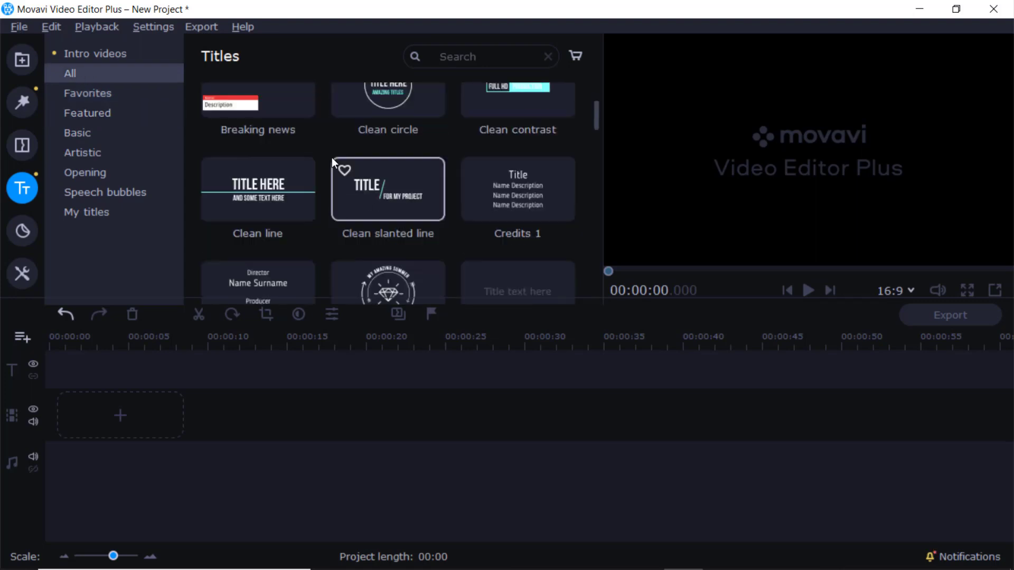
scroll(339, 181, "down", 3)
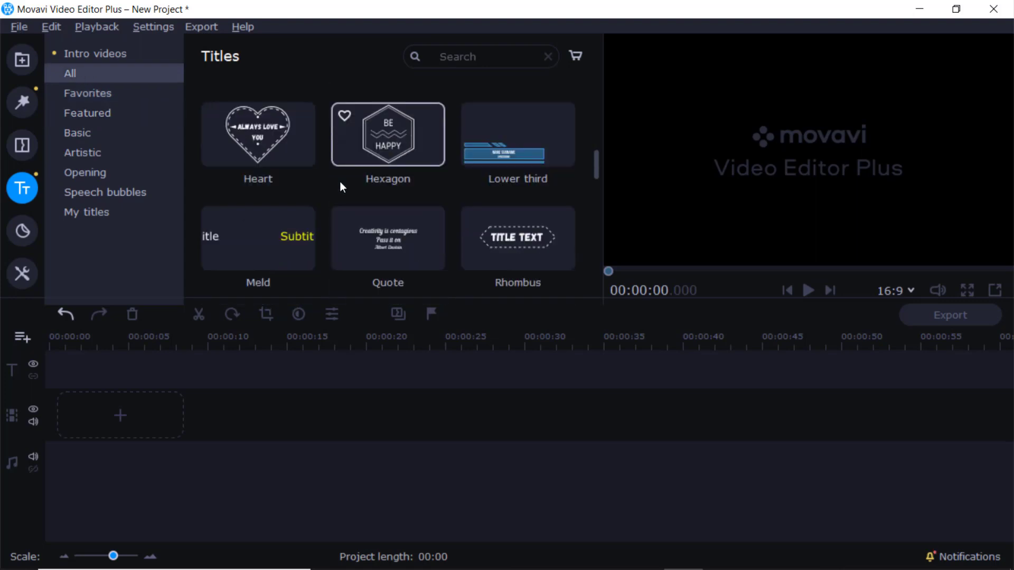
scroll(337, 196, "down", 2)
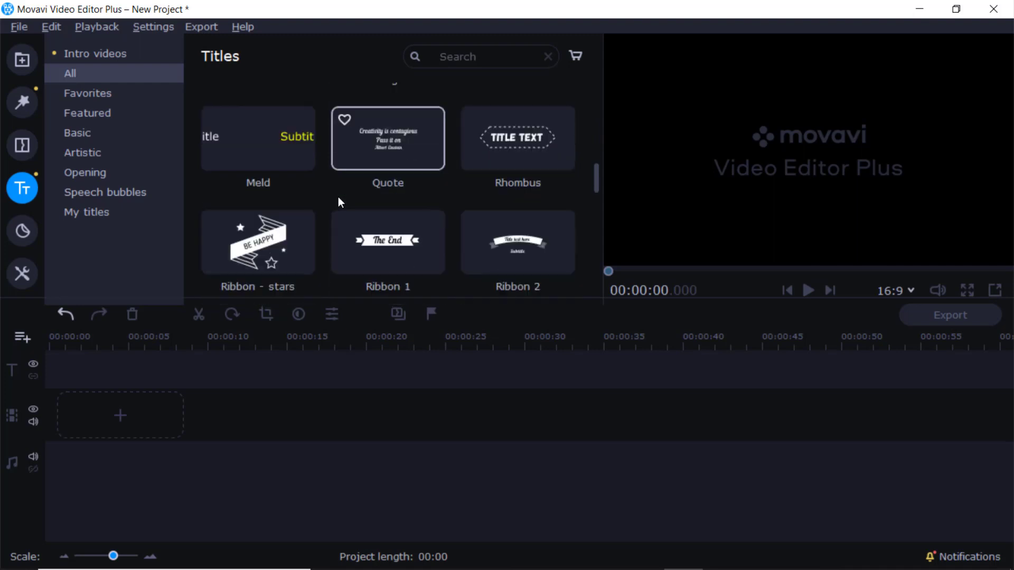
scroll(339, 200, "down", 4)
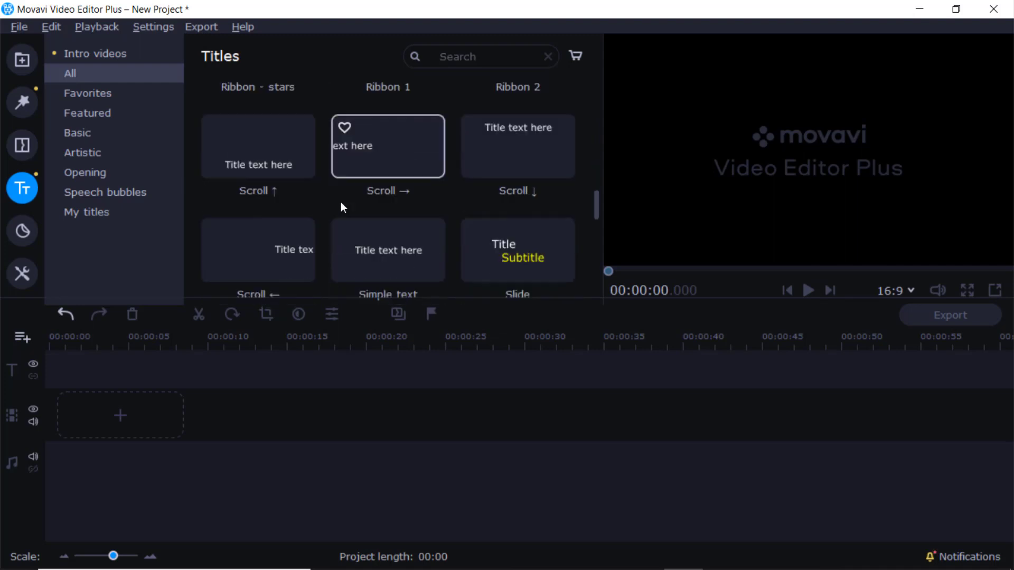
scroll(341, 205, "down", 3)
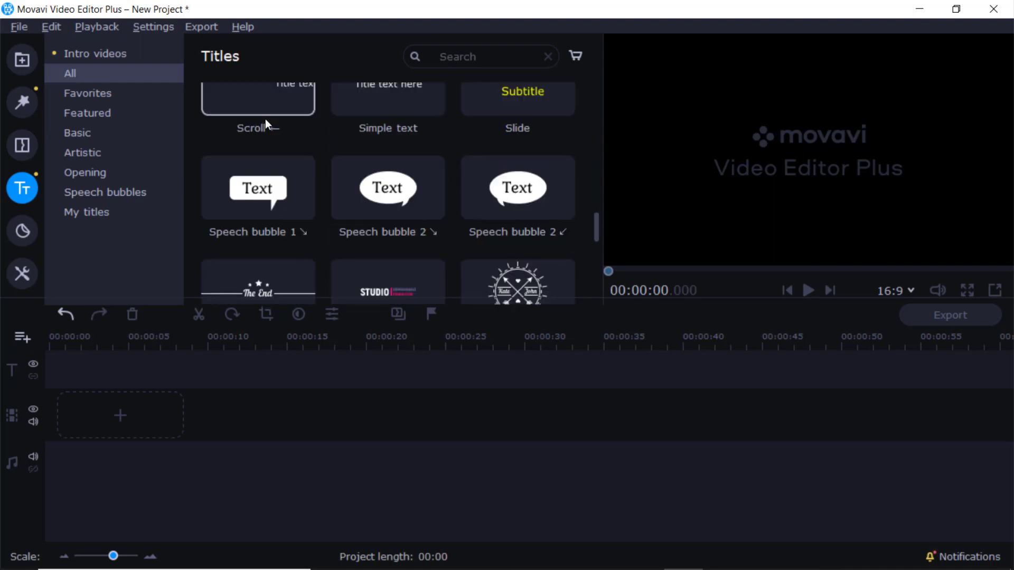
scroll(254, 144, "up", 2)
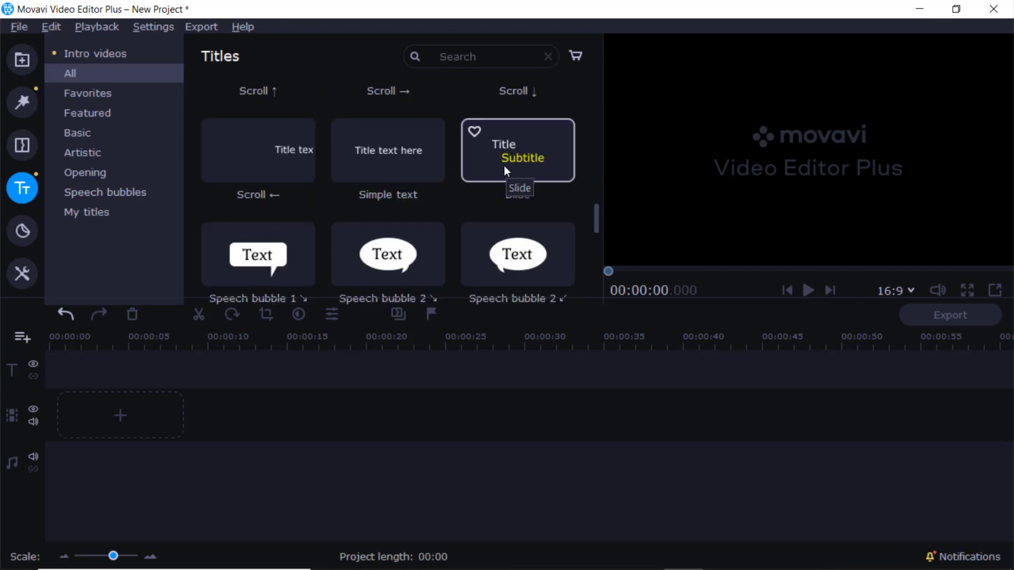
left_click(515, 148)
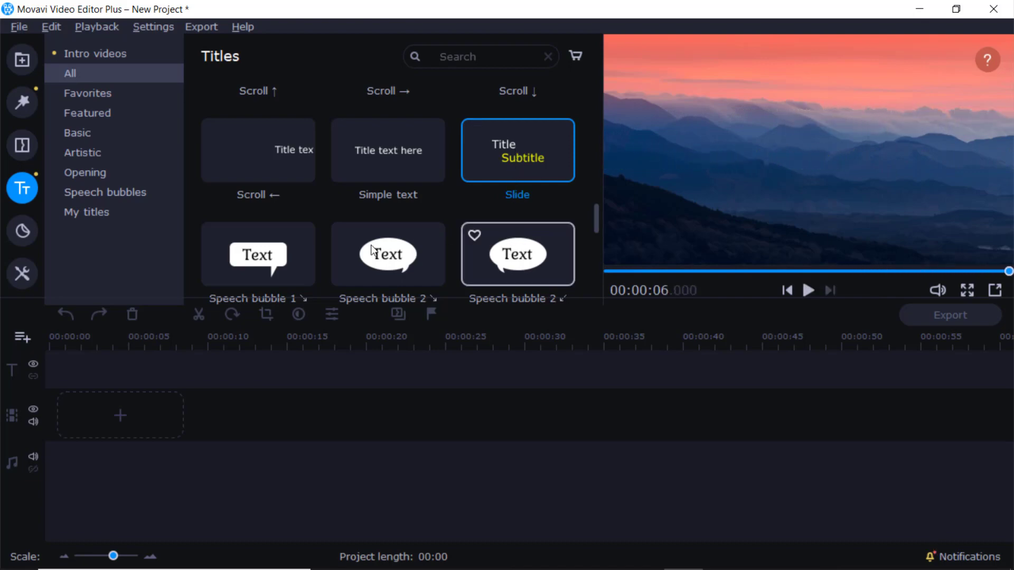
Step: Examine the remaining titles further down the full list and preview the Typewriter title
scroll(343, 238, "down", 2)
scroll(342, 238, "down", 1)
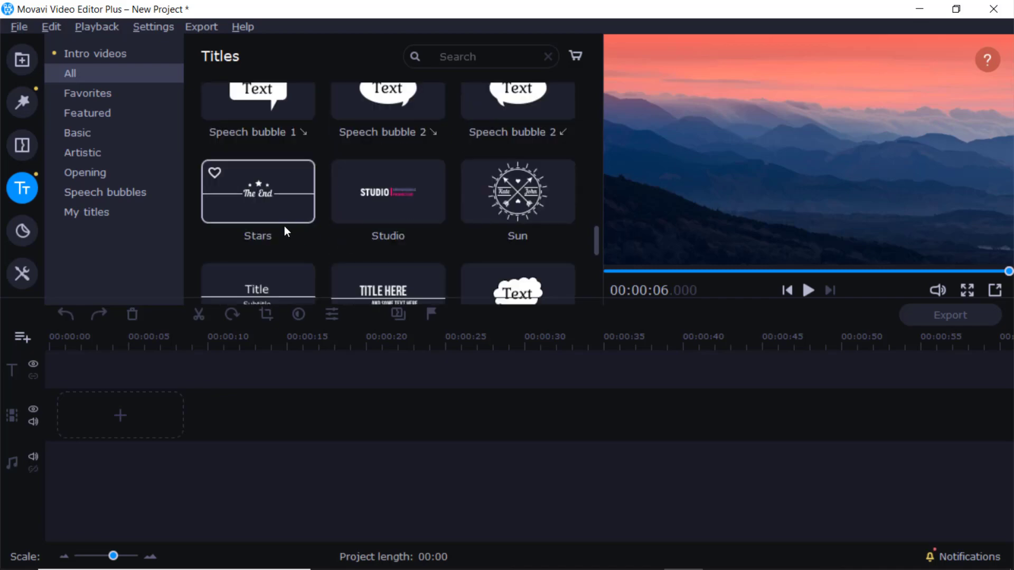
scroll(282, 224, "down", 2)
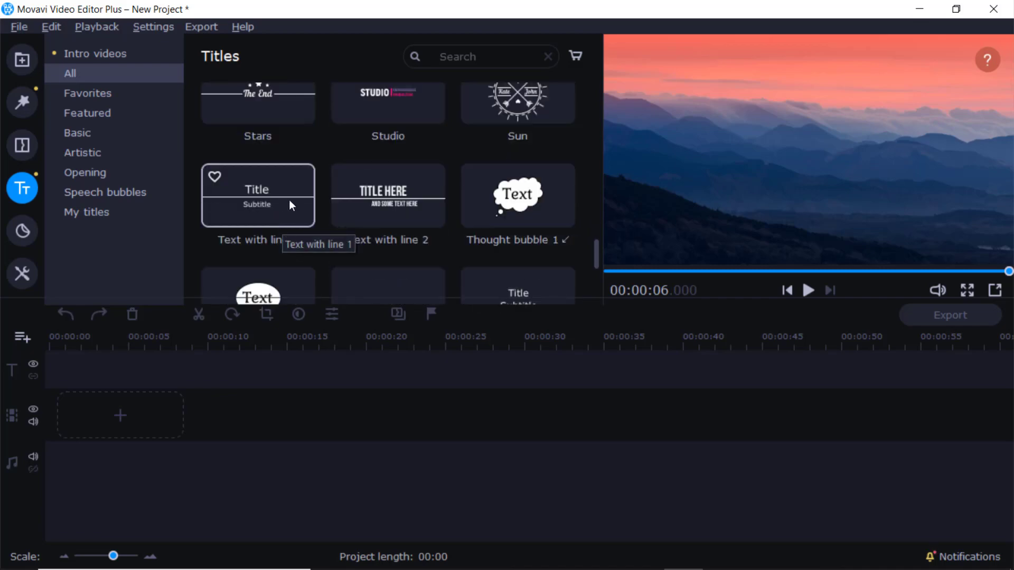
scroll(291, 205, "down", 2)
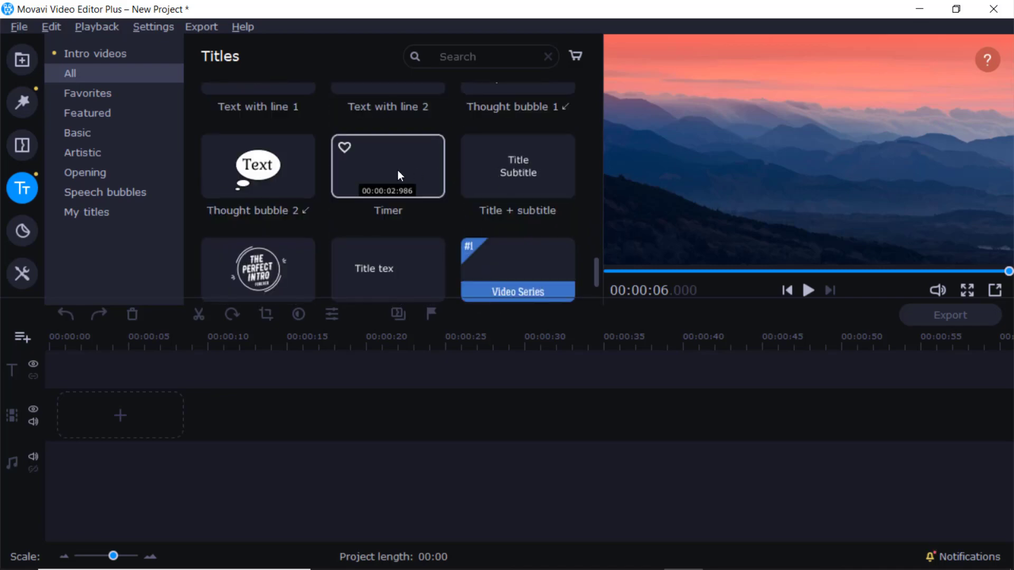
scroll(364, 221, "down", 2)
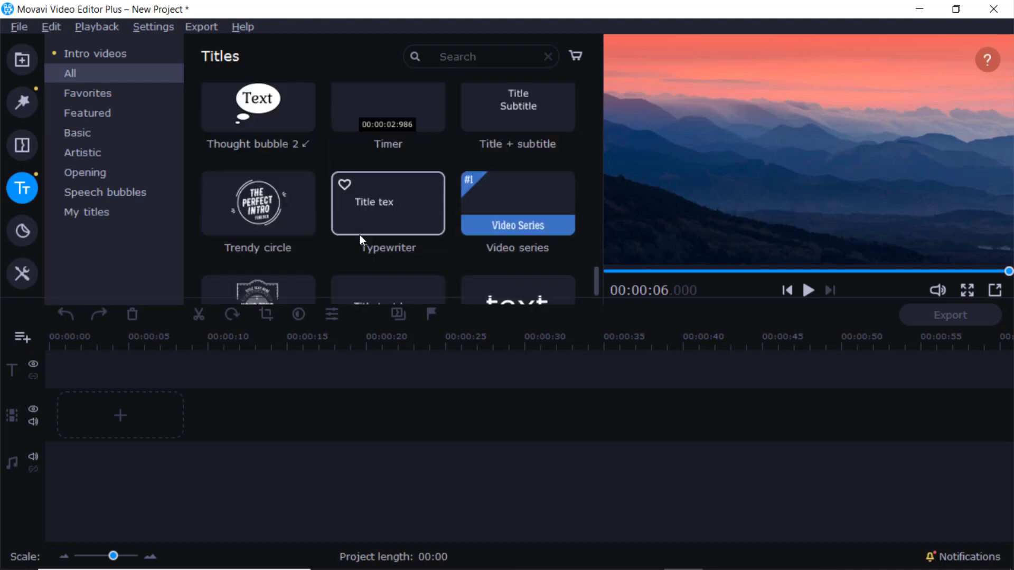
left_click(386, 200)
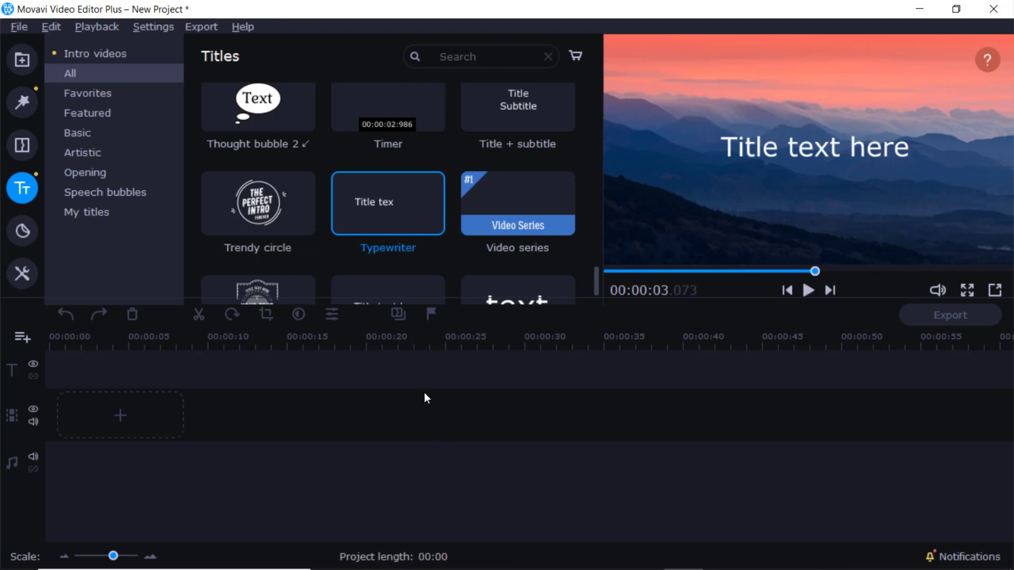
Step: Preview the Thought bubble 1, Text with line 2 and Text with line 1 titles
scroll(415, 212, "down", 2)
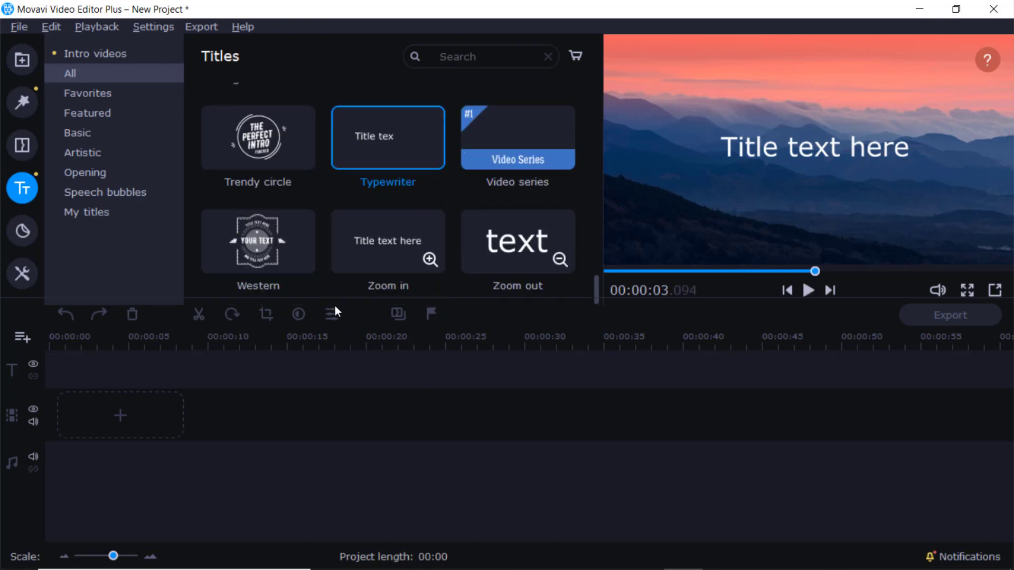
scroll(318, 227, "up", 5)
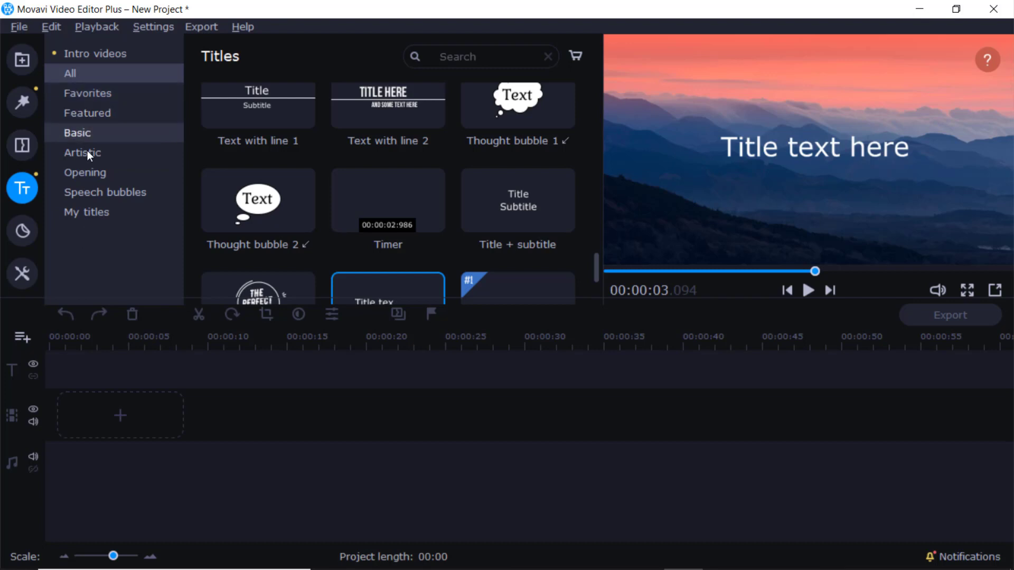
scroll(388, 234, "up", 4)
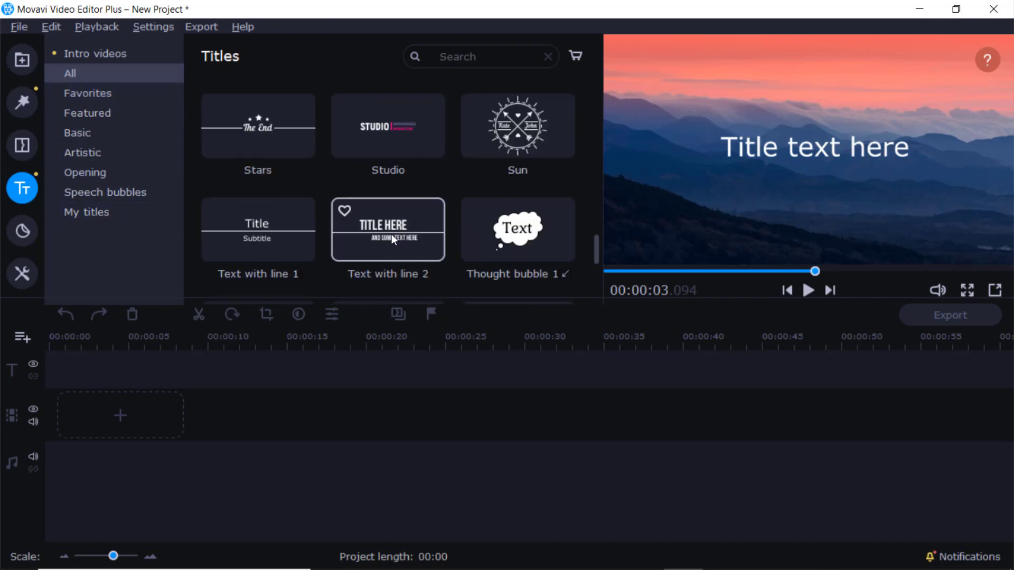
left_click(520, 228)
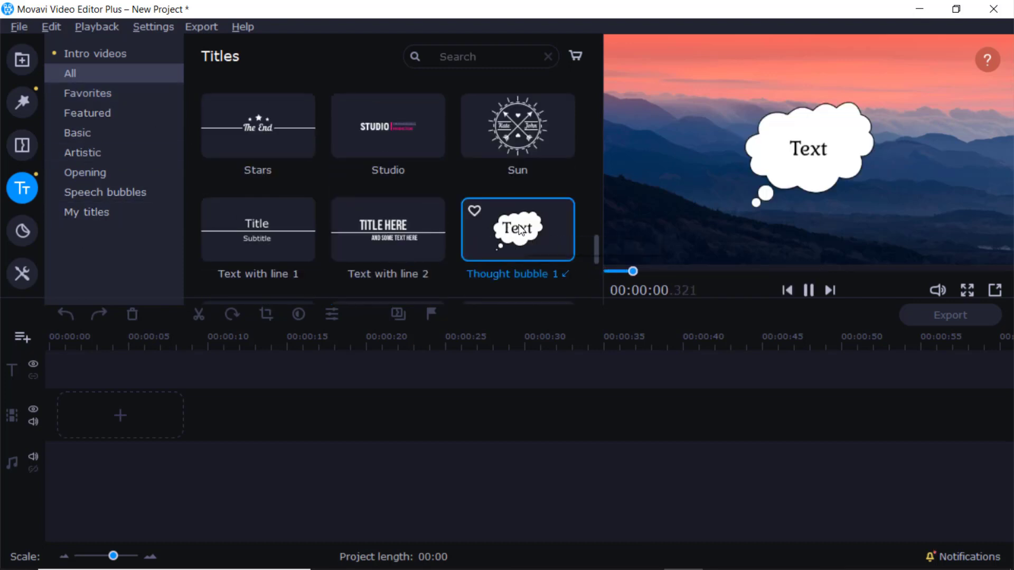
left_click(367, 223)
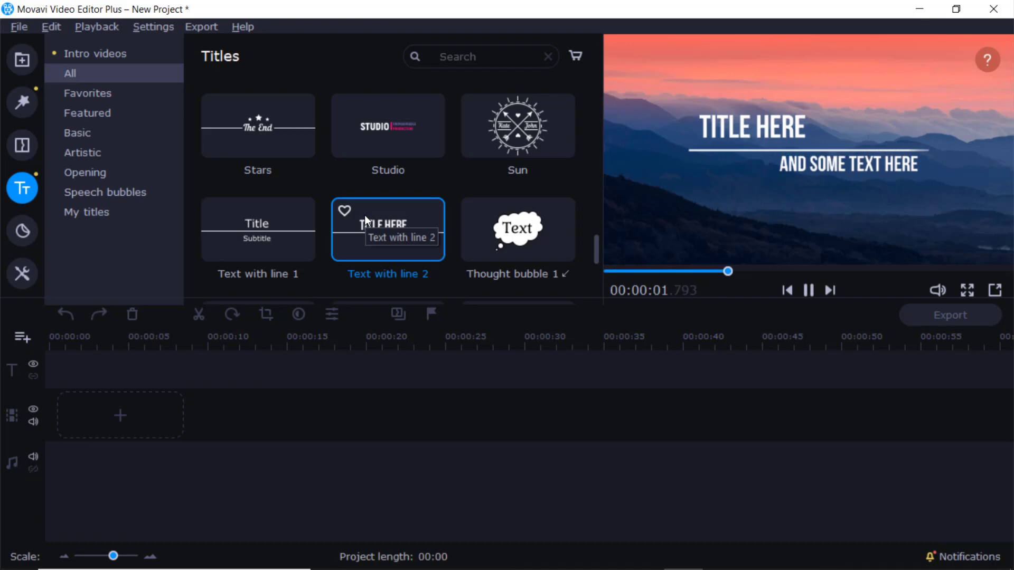
left_click(267, 226)
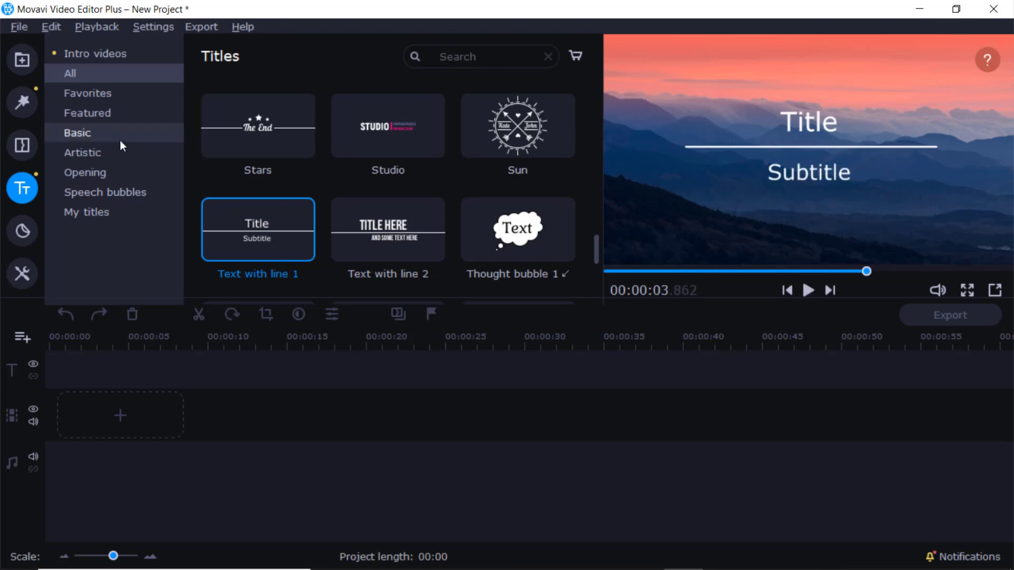
Step: Add 01.mp4 from the media bin to the video track and remove its attached audio
left_click(21, 61)
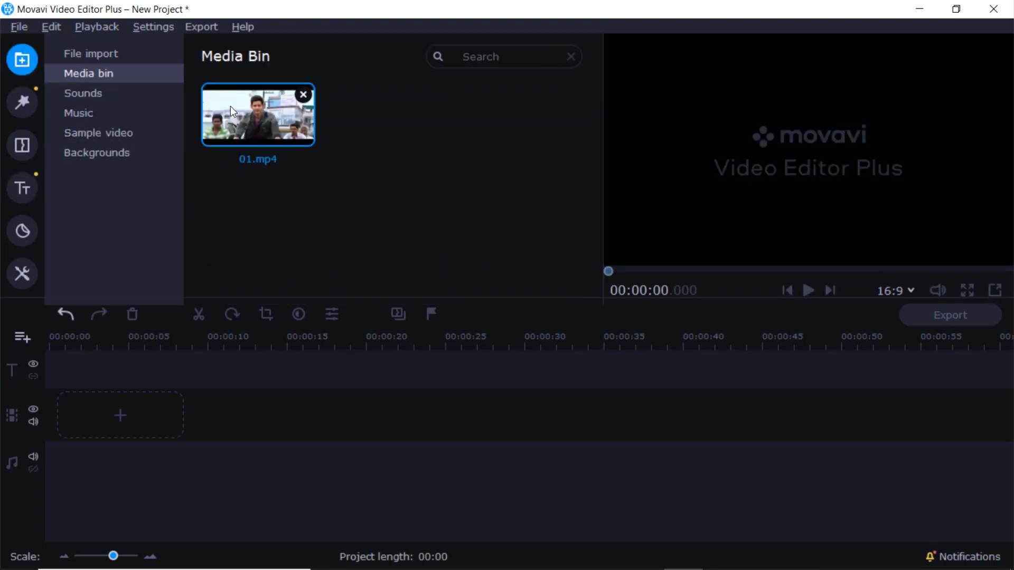
left_click_drag(230, 106, 103, 417)
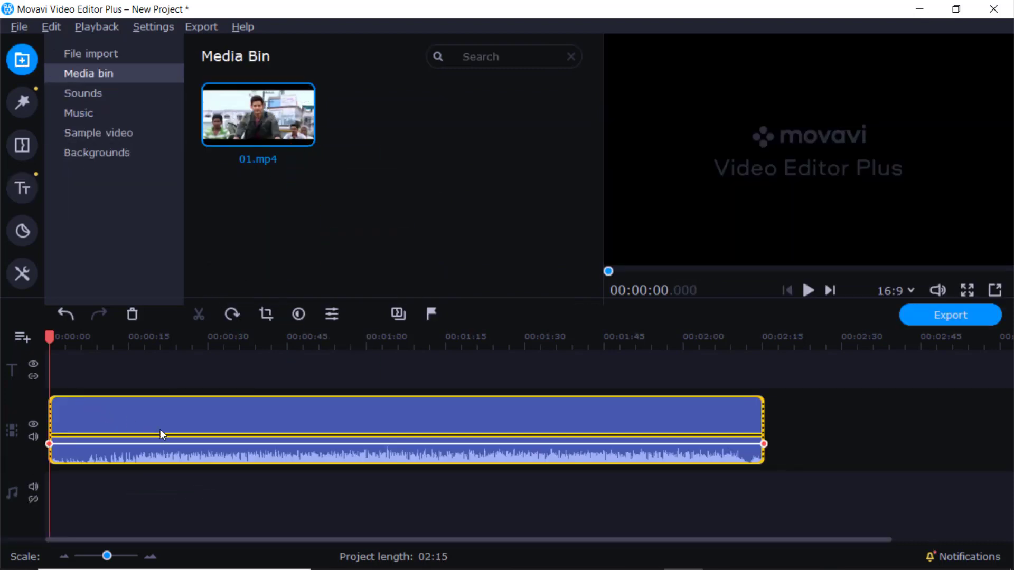
left_click(305, 454)
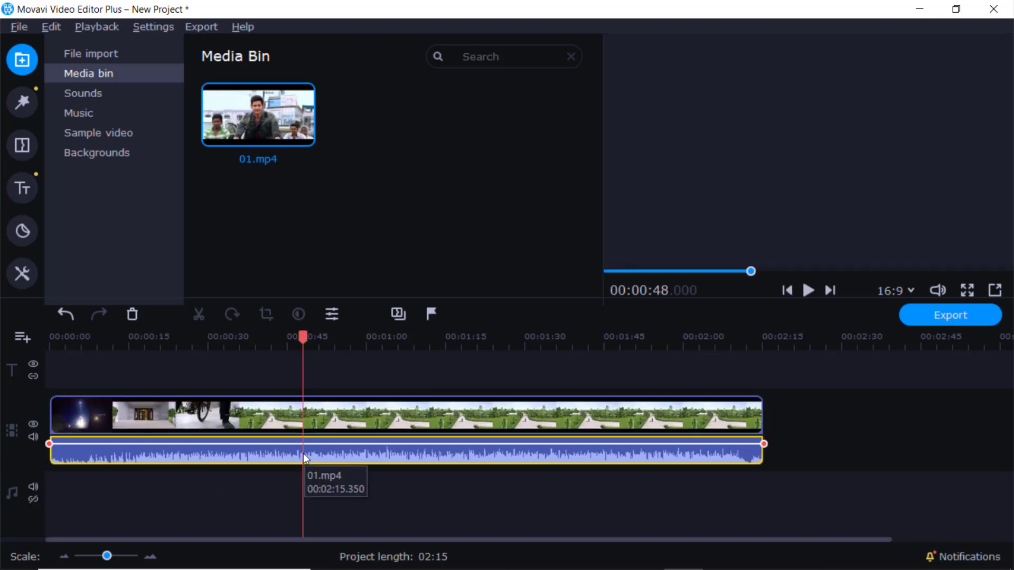
left_click(307, 414)
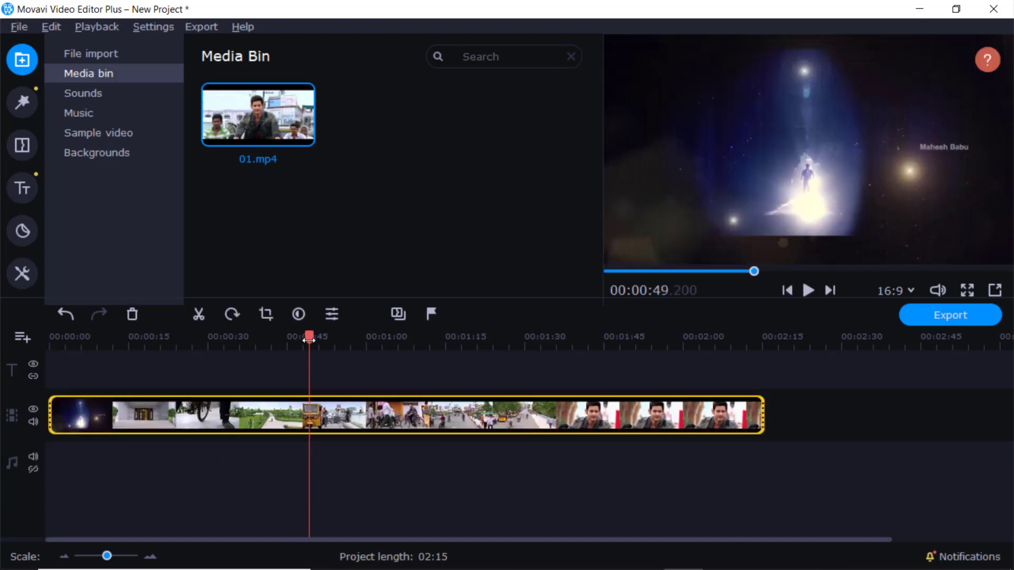
Step: Open the titles library and position the playhead at about 00:00:37 on the video clip
left_click_drag(309, 336, 105, 341)
left_click(21, 184)
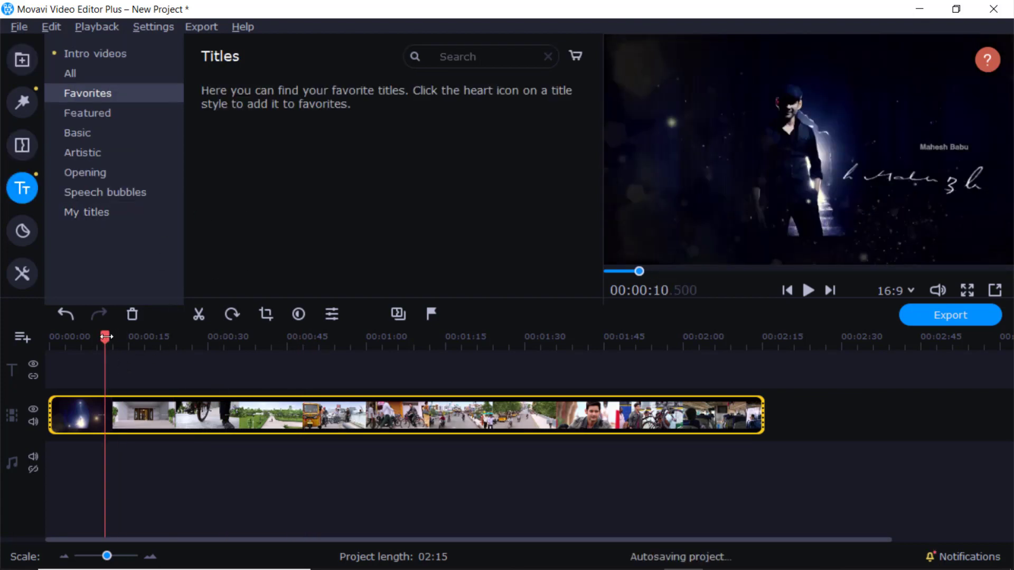
left_click_drag(108, 336, 247, 337)
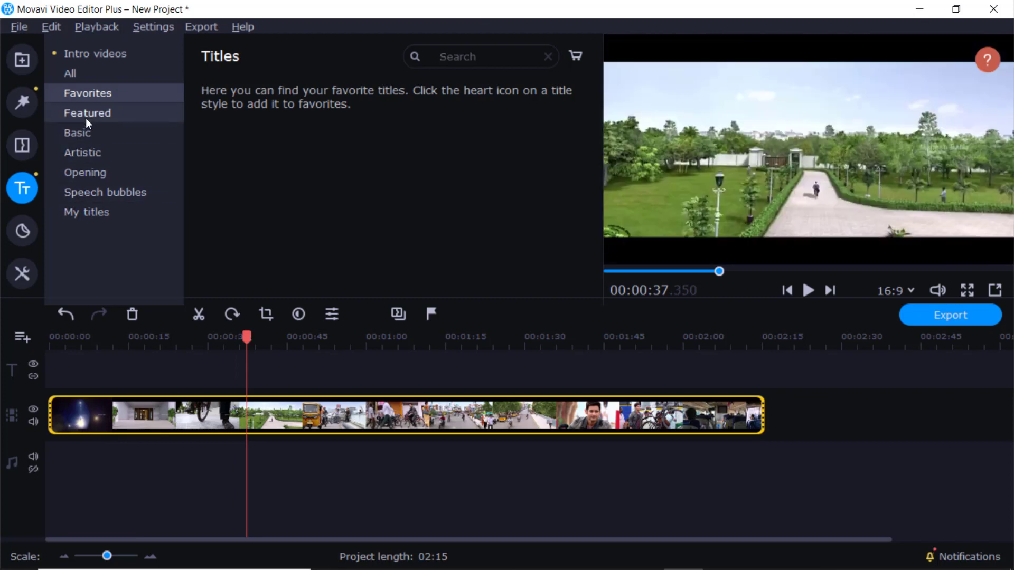
Step: Examine the title styles offered in the Featured and Basic categories
left_click(84, 114)
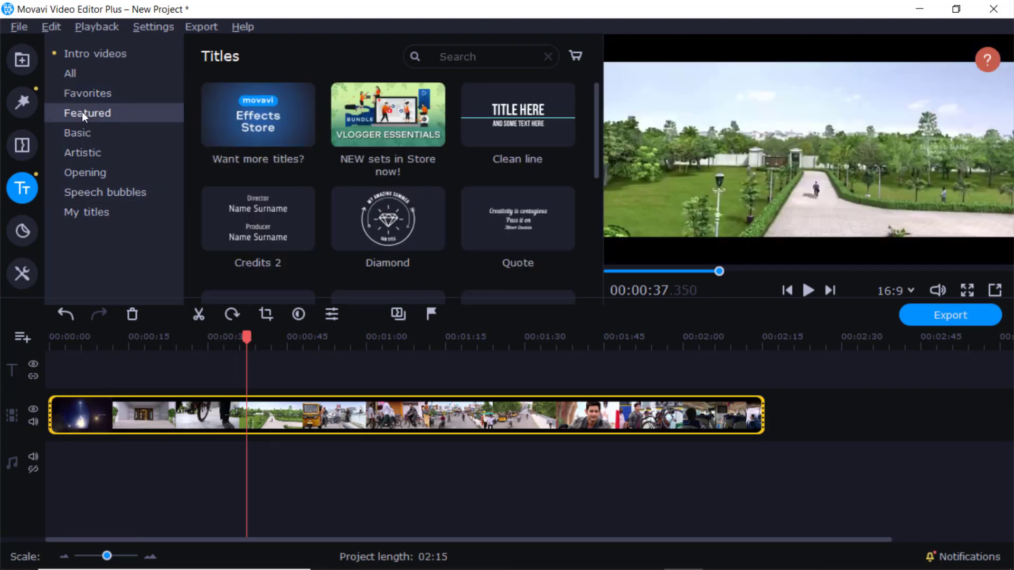
scroll(462, 142, "down", 3)
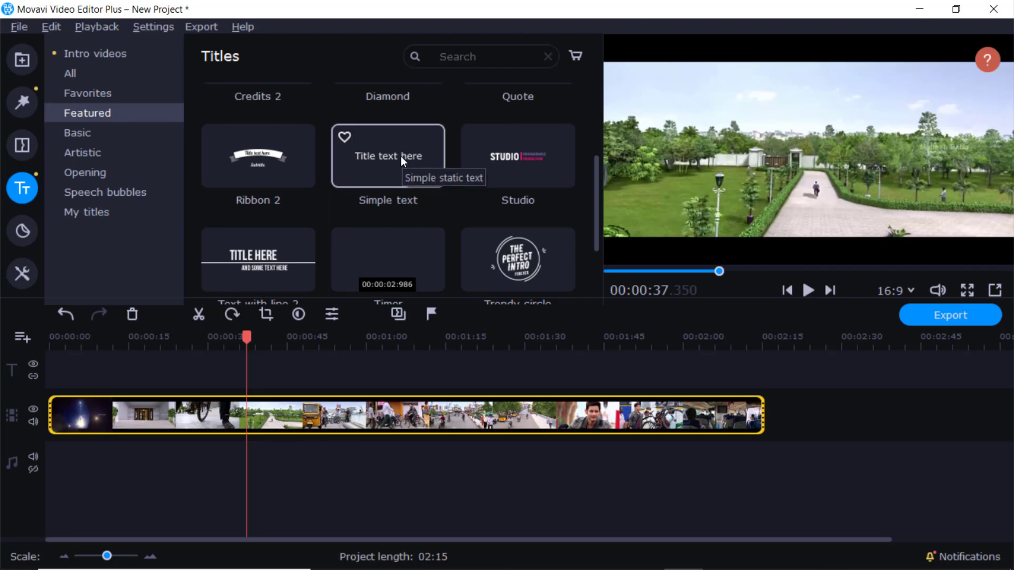
scroll(383, 164, "down", 1)
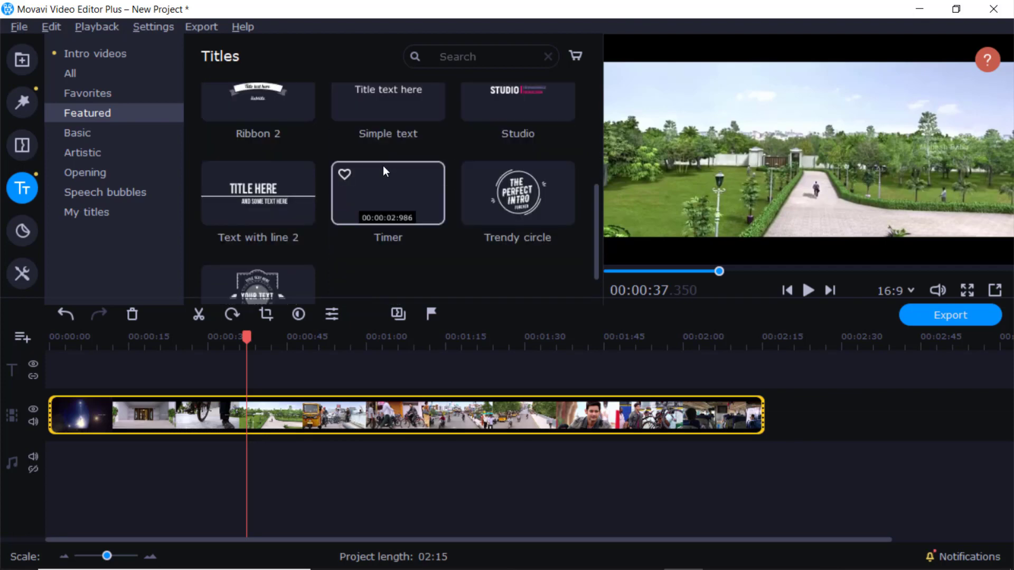
left_click(88, 133)
scroll(227, 198, "down", 1)
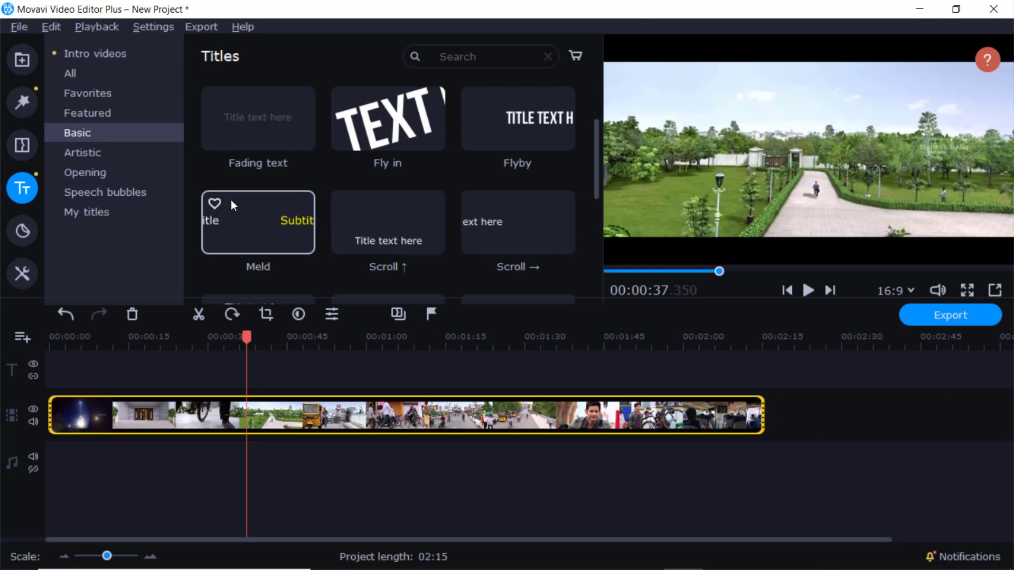
scroll(233, 201, "down", 2)
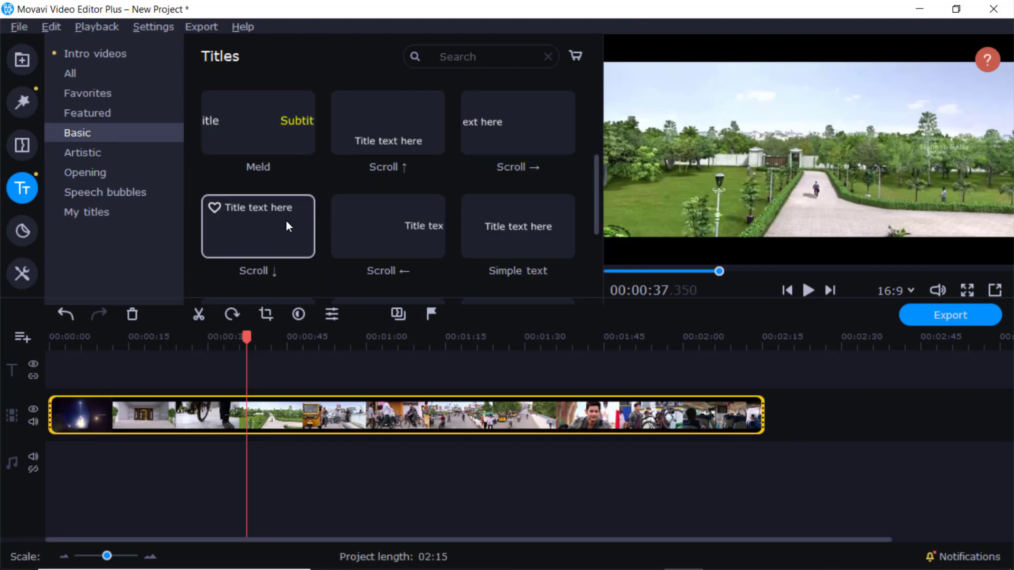
scroll(325, 236, "up", 1)
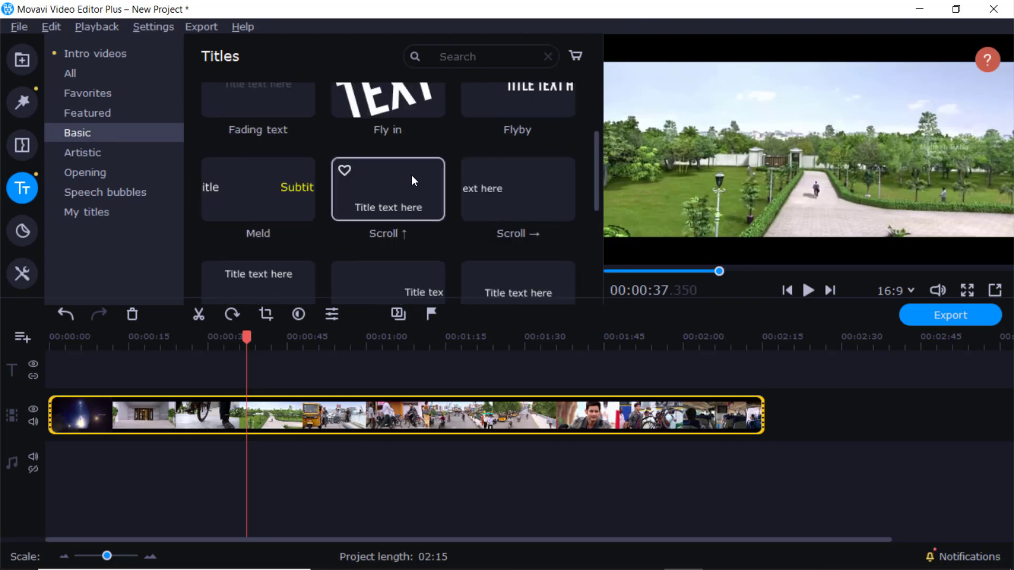
Step: Preview the Scroll ↑, Scroll → and Scroll ↓ titles from the Basic category
left_click(381, 181)
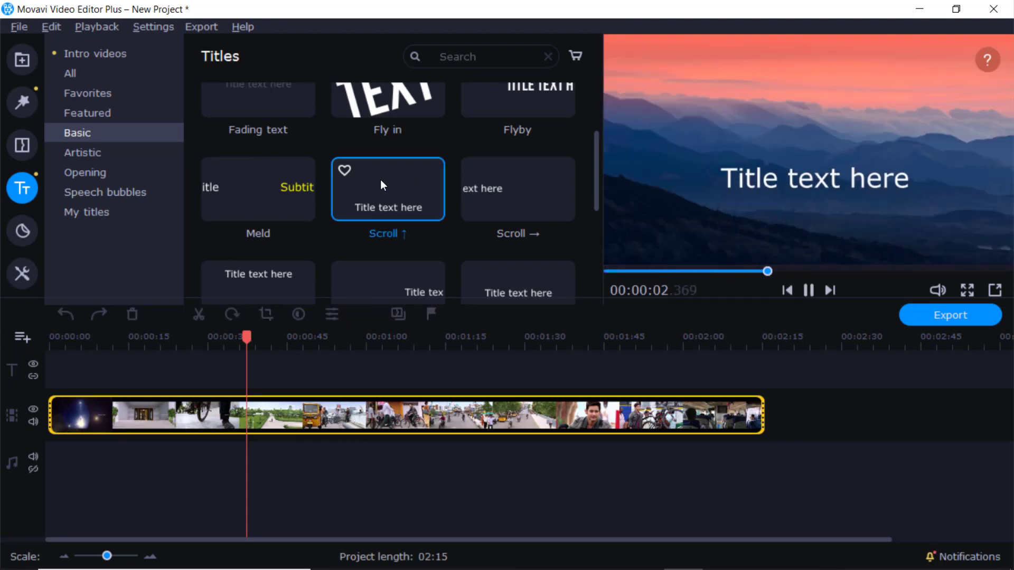
left_click(509, 192)
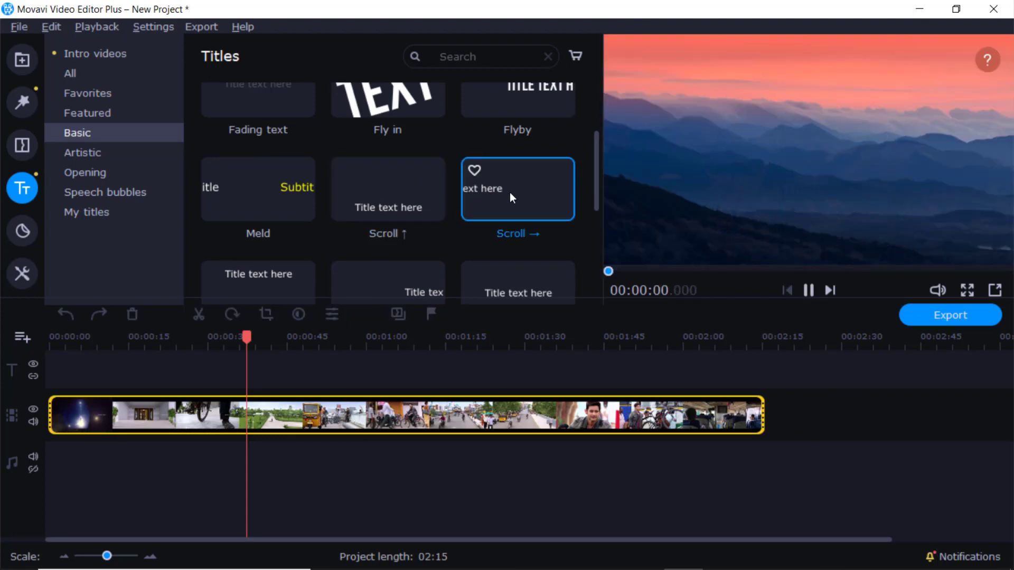
scroll(509, 192, "down", 3)
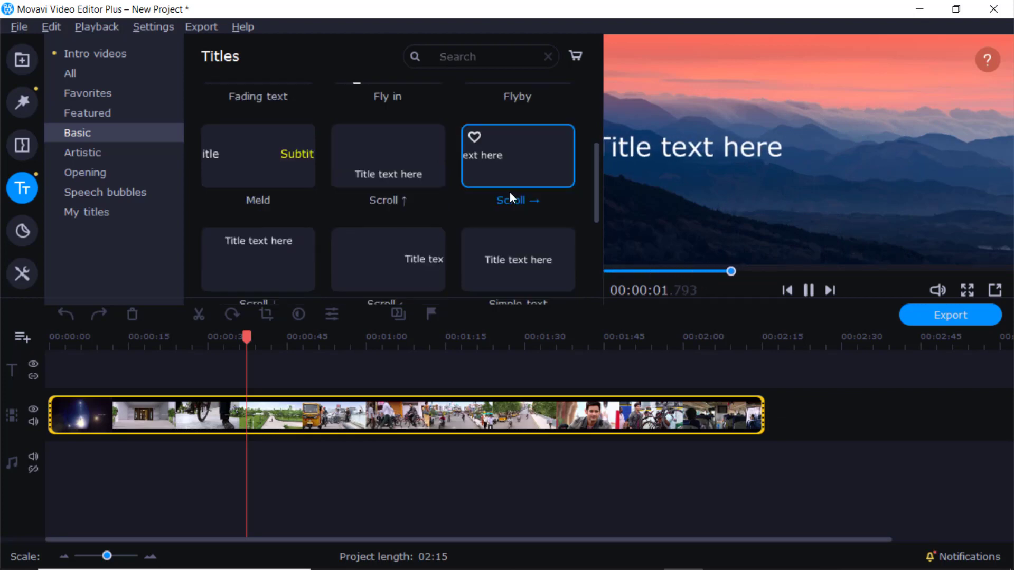
left_click(300, 194)
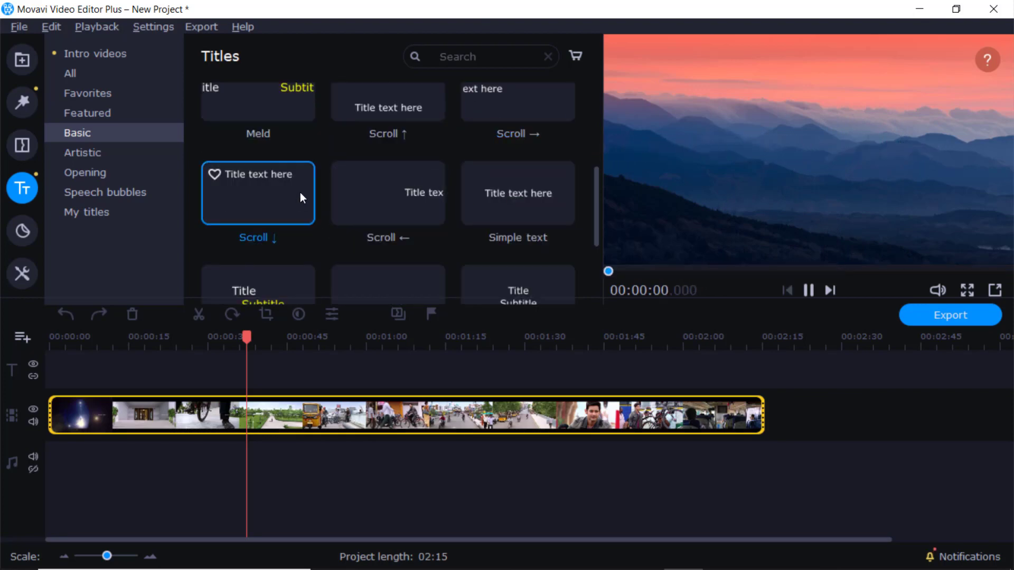
Step: Preview the Scroll ← title and add it to the title track at the current playhead position
left_click(417, 196)
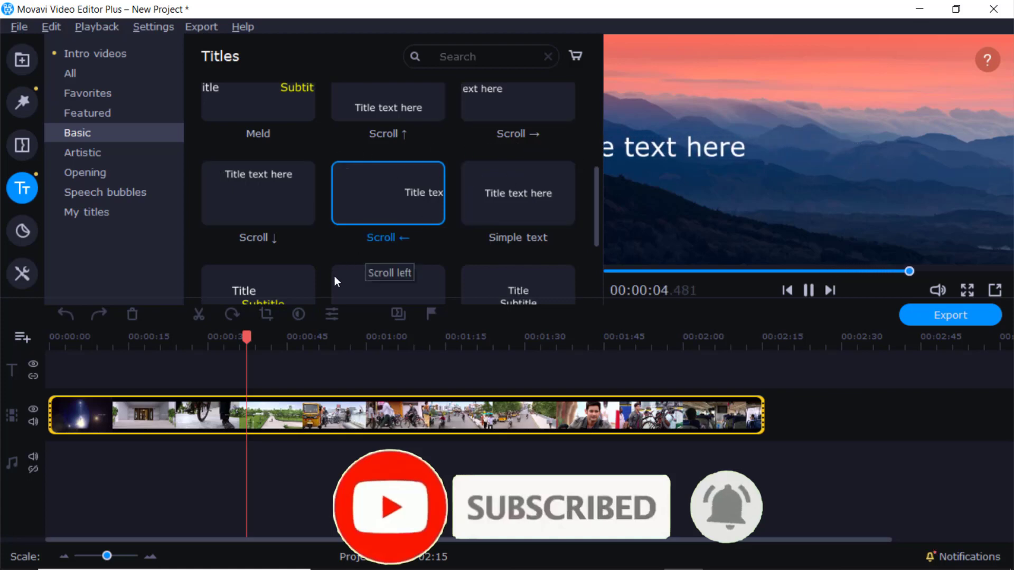
right_click(379, 182)
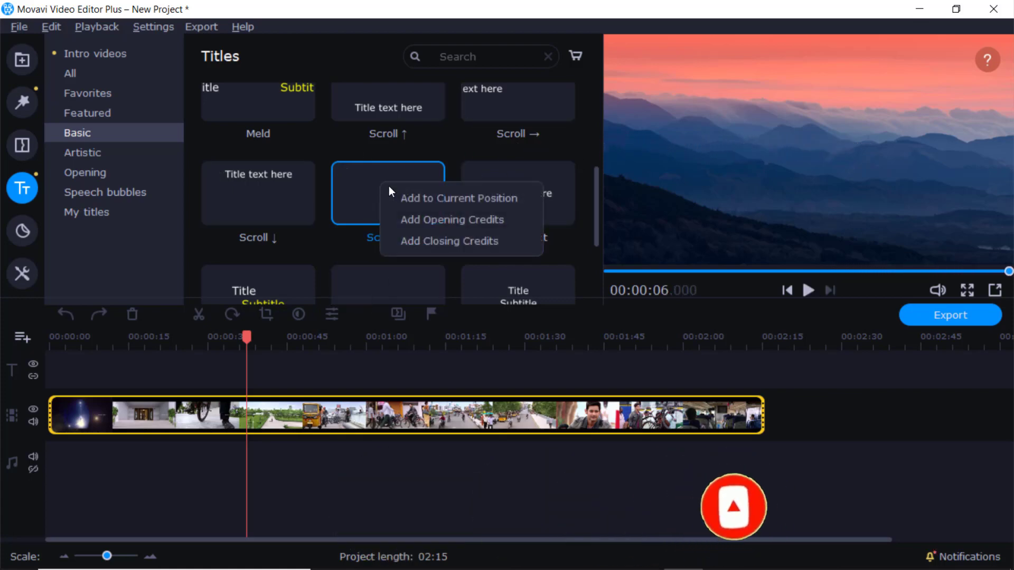
left_click(418, 198)
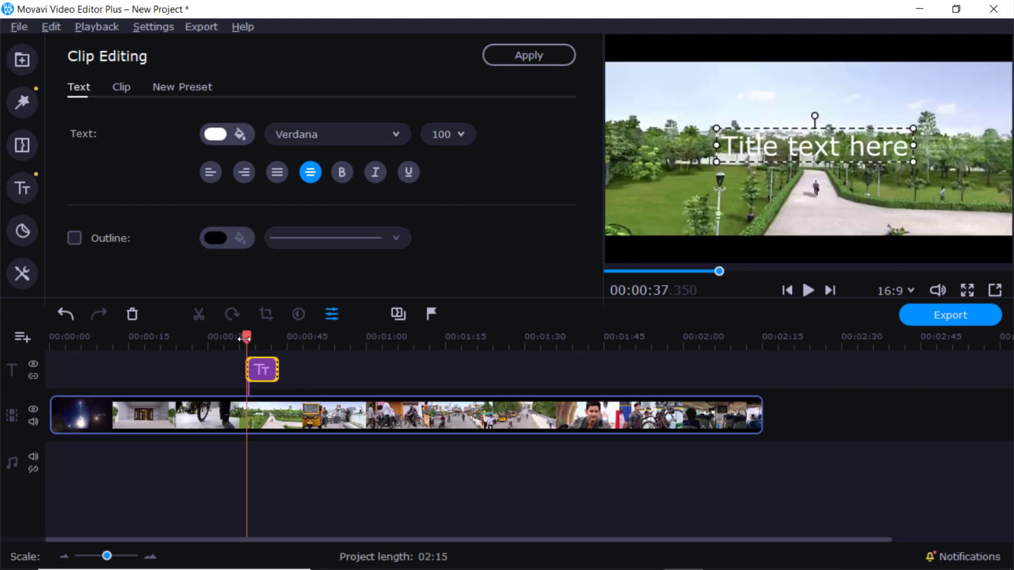
Step: Move the playhead to about 00:01:21 and add the Basic category's Scroll ↑ title there
left_click(371, 348)
left_click_drag(372, 338, 480, 338)
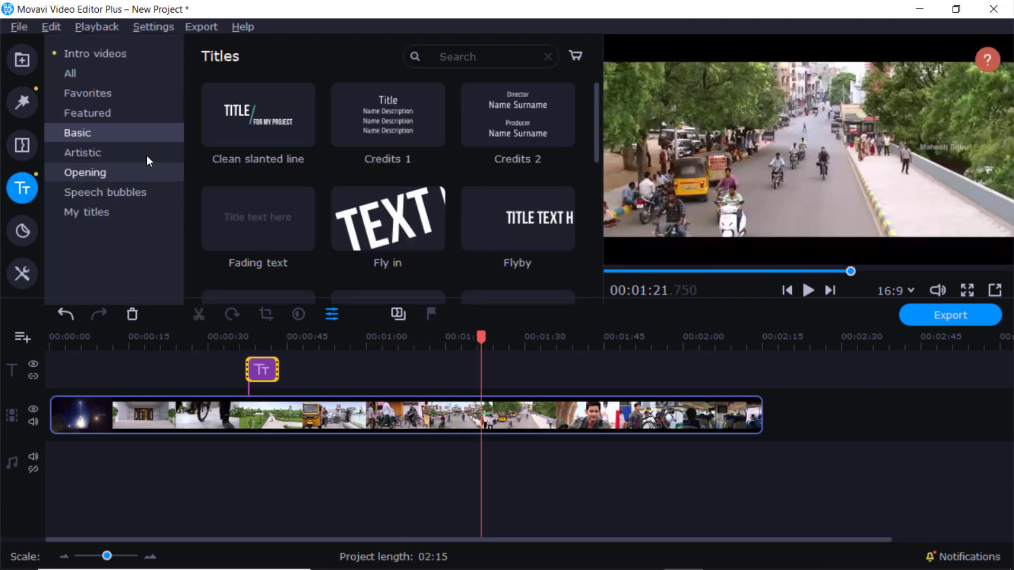
scroll(310, 154, "down", 3)
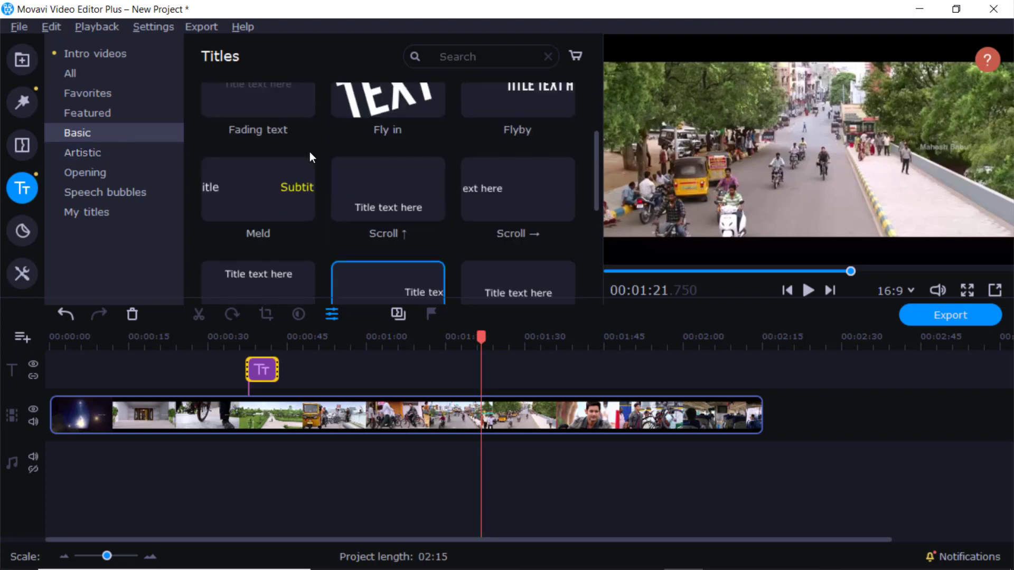
scroll(310, 154, "down", 2)
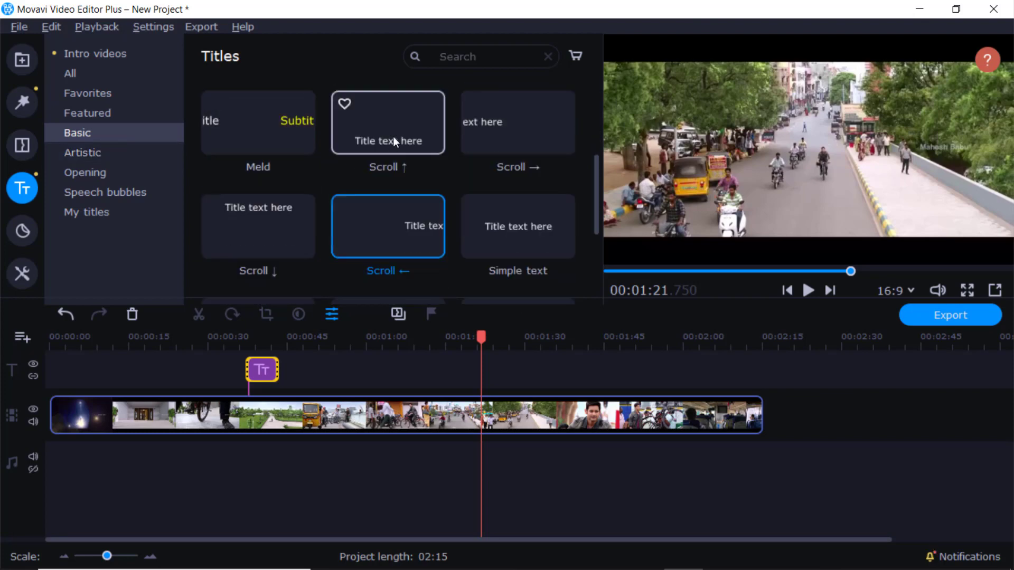
right_click(394, 112)
left_click(416, 126)
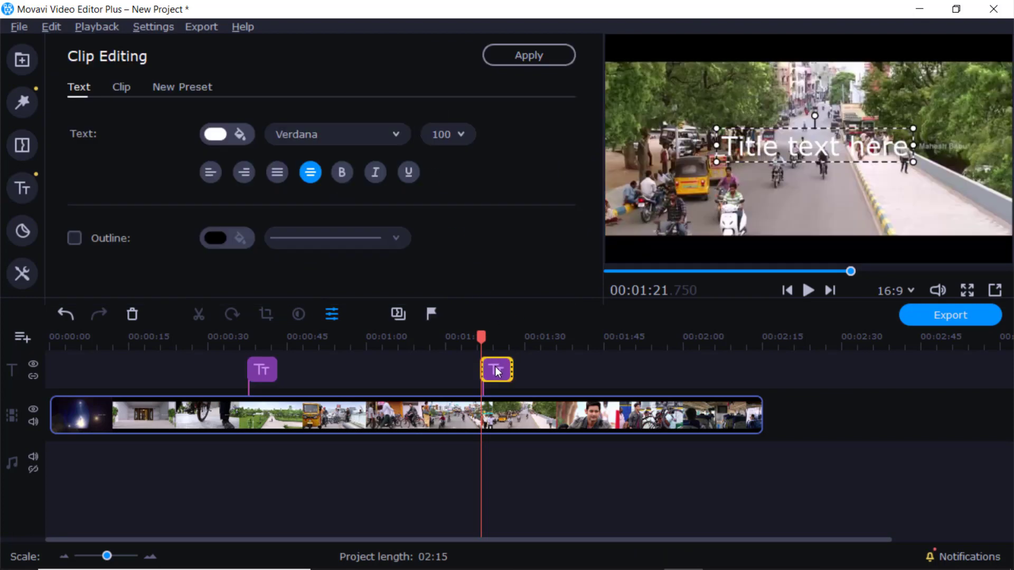
Step: Replace the second title's placeholder text with "Digital Telugu techs"
left_click(495, 371)
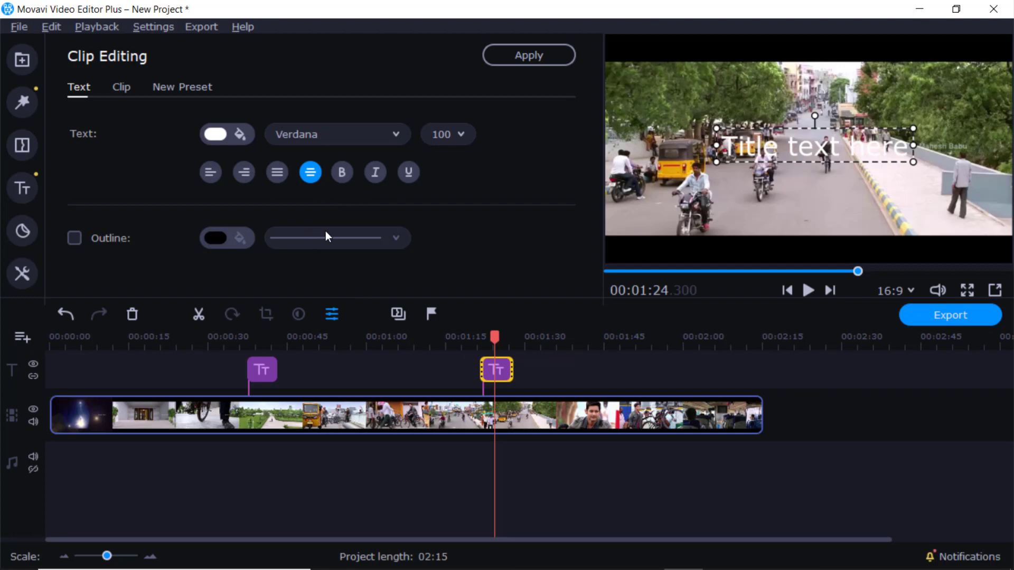
double_click(826, 146)
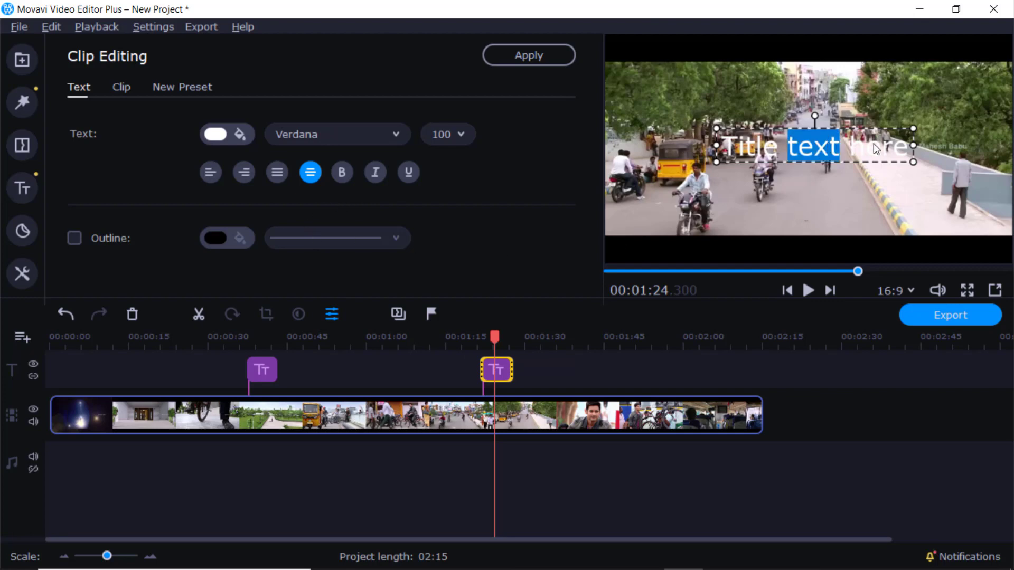
double_click(910, 148)
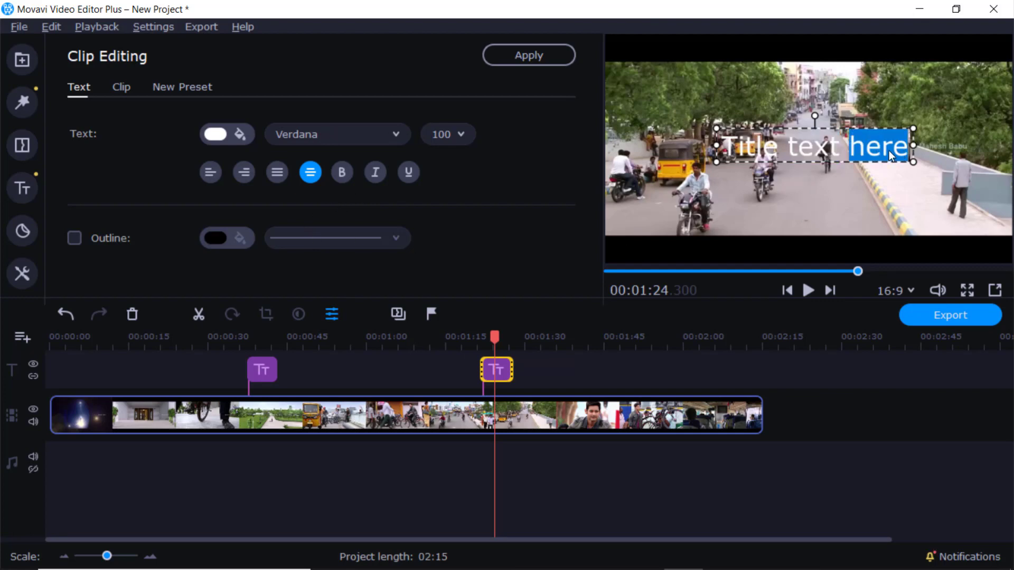
key("ctrl+a")
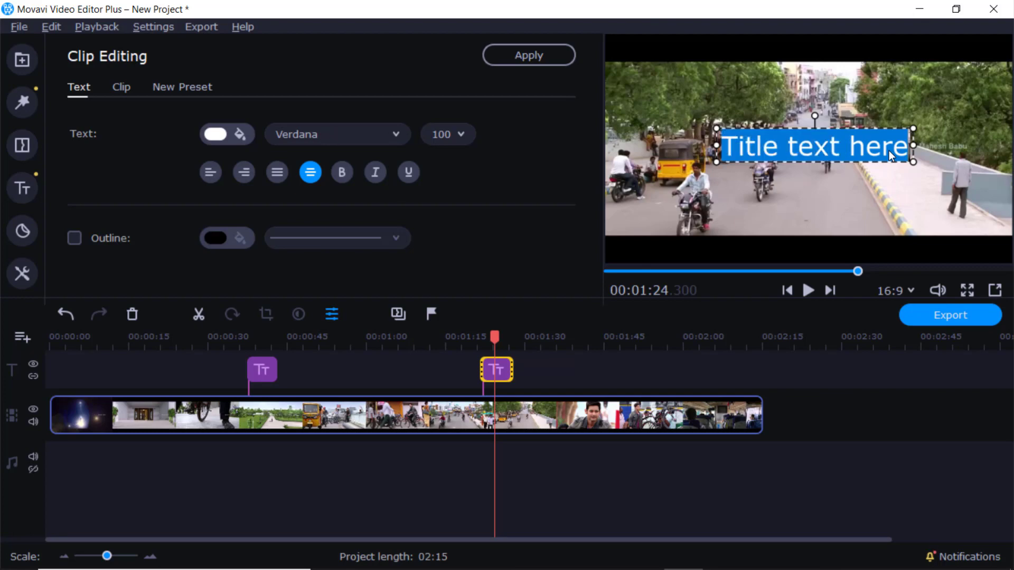
key("BackSpace")
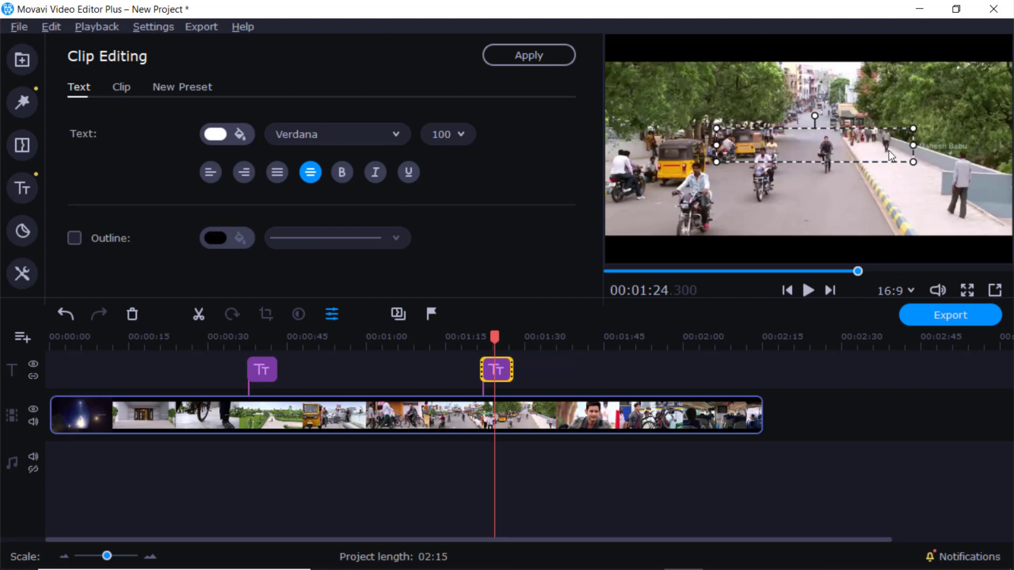
type("Digita")
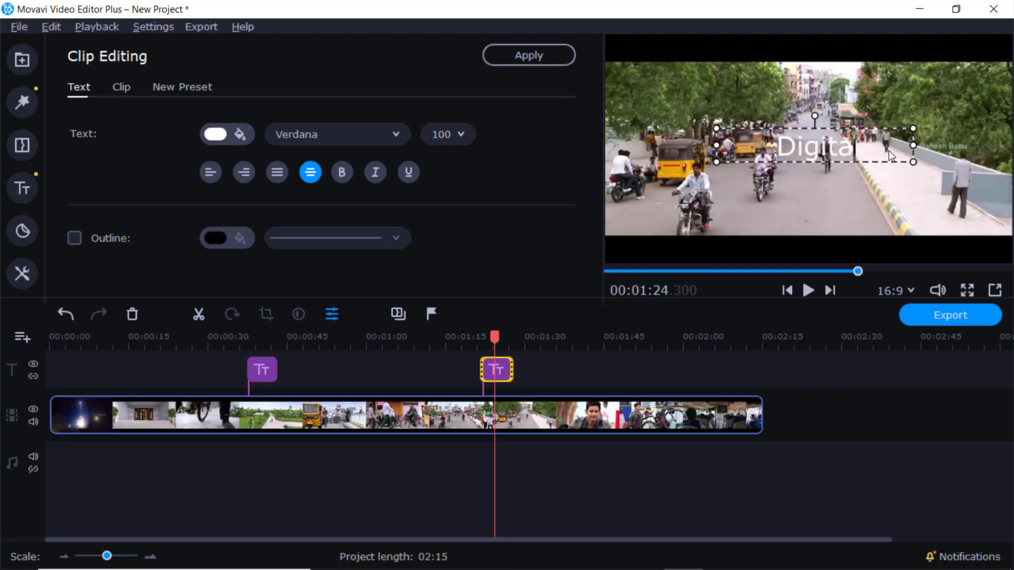
type("l")
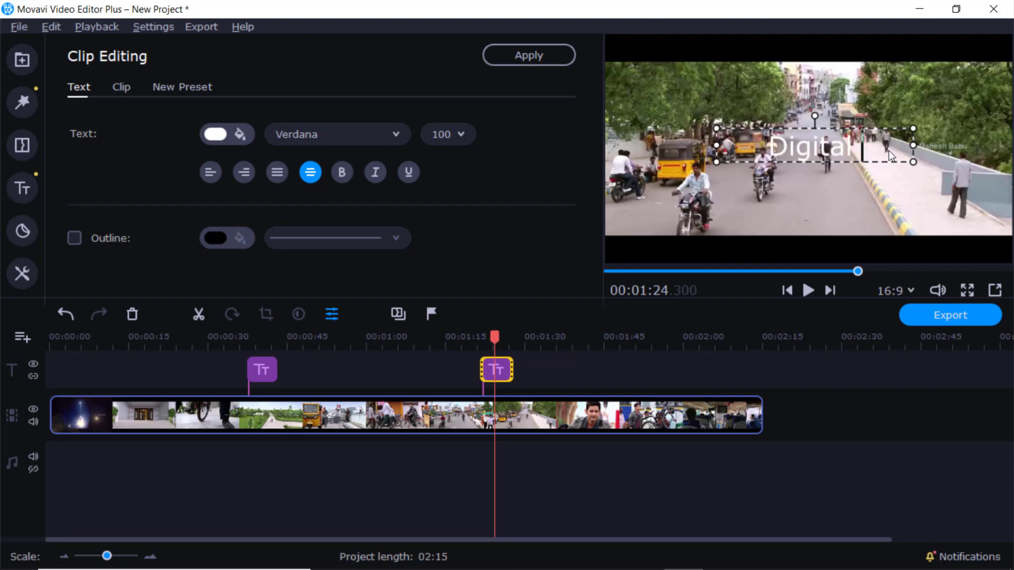
type(" T")
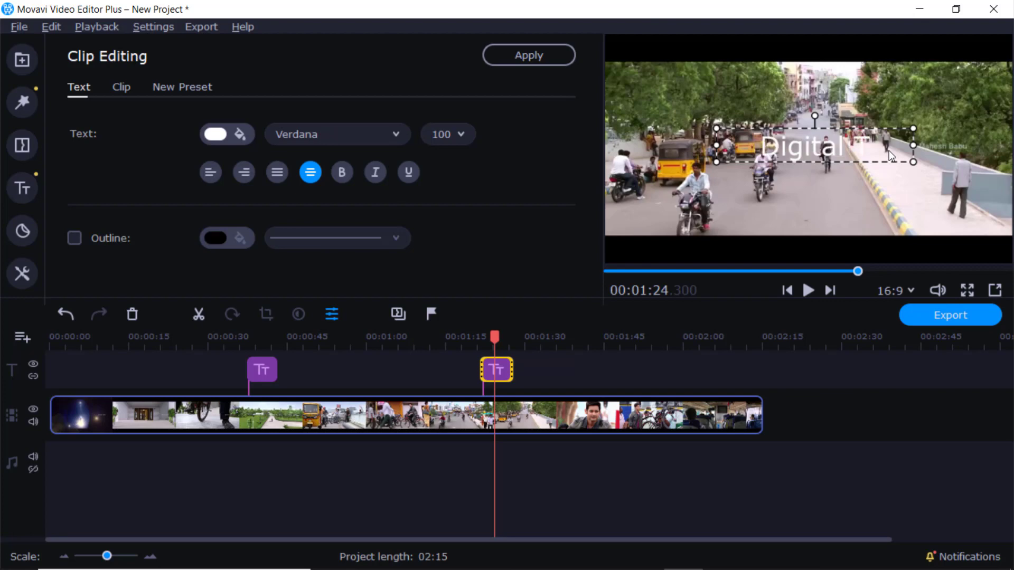
type("elugu tec")
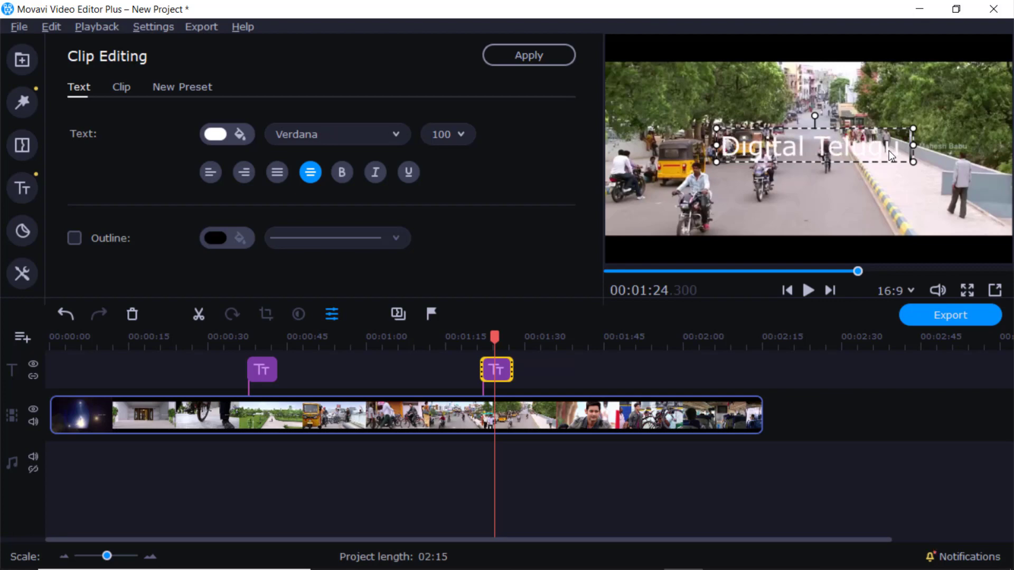
type("hs")
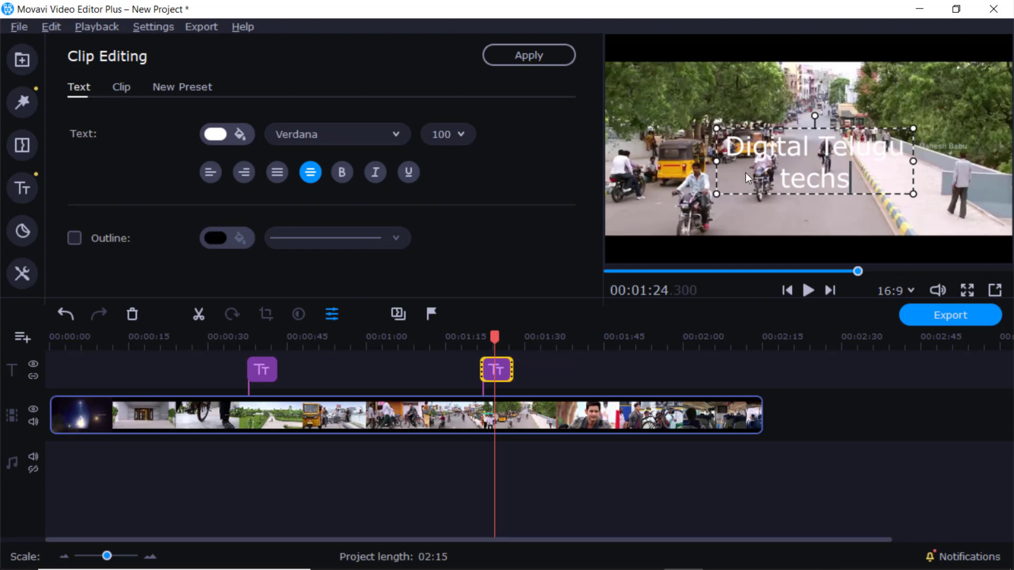
Step: Widen the title's text box so the text fits on one line and move it to the lower part of the video frame
left_click_drag(716, 161, 615, 174)
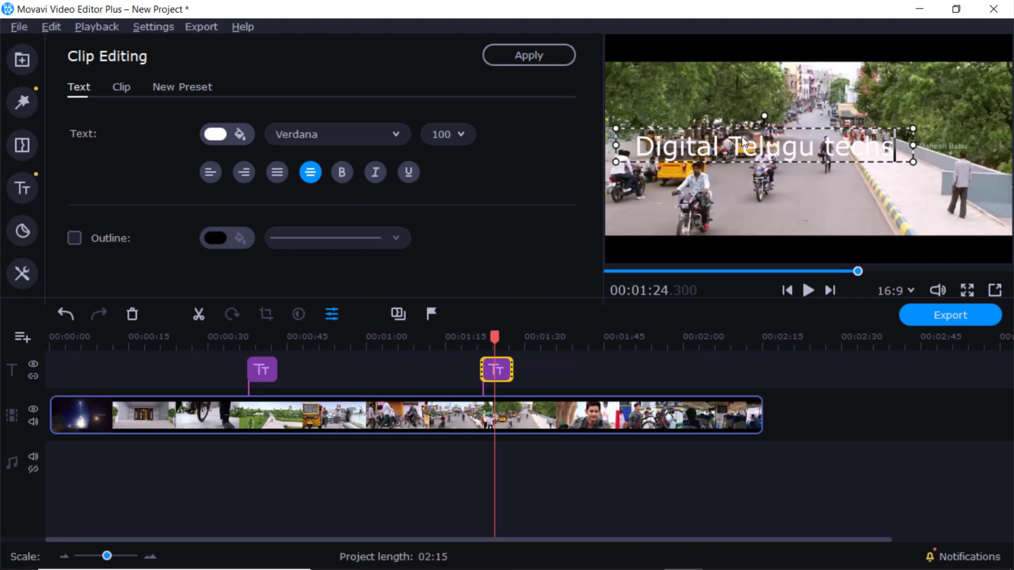
left_click_drag(741, 146, 761, 201)
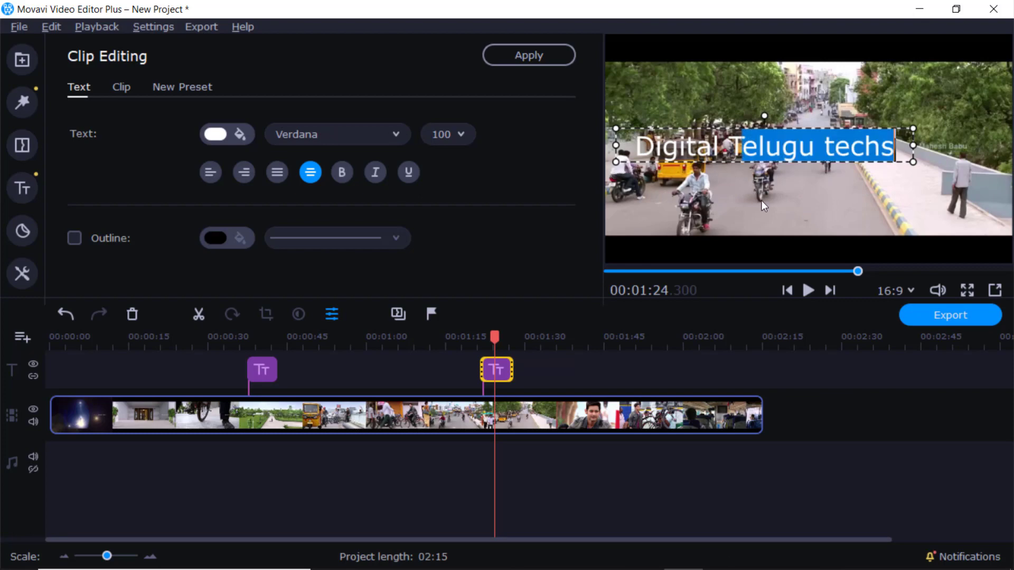
left_click(713, 141)
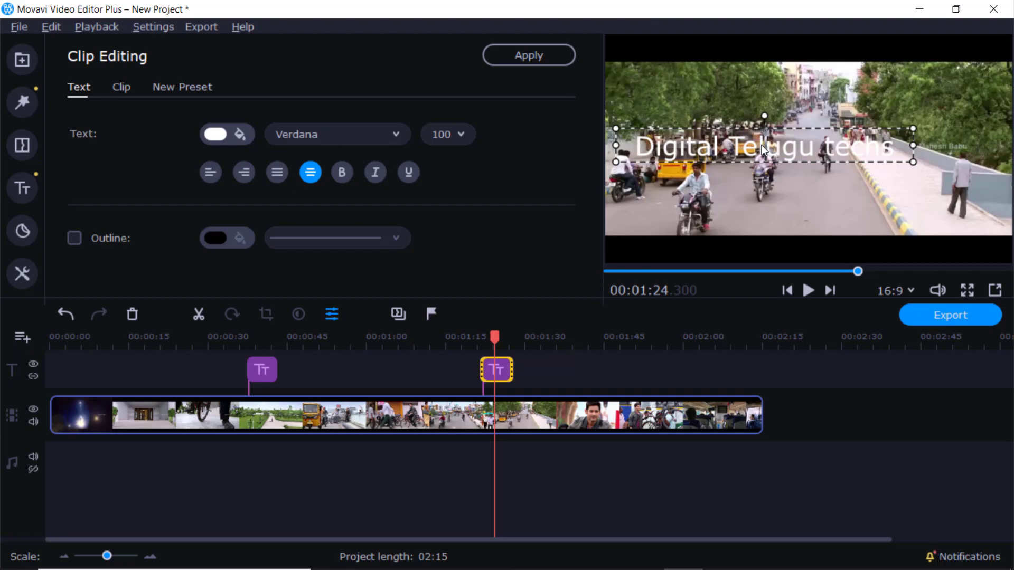
left_click_drag(762, 145, 803, 217)
left_click(804, 217)
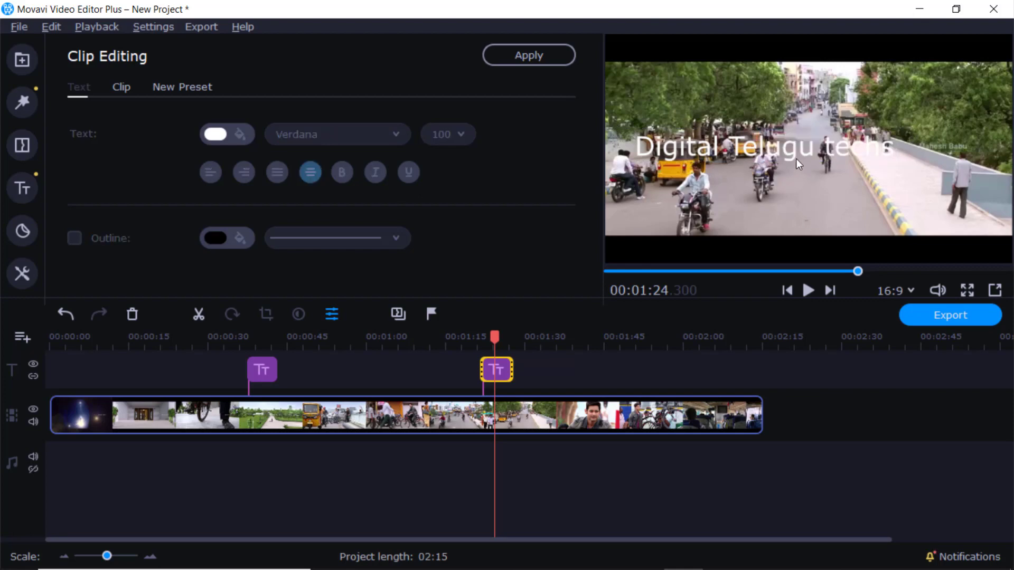
left_click(792, 149)
left_click_drag(792, 149, 829, 214)
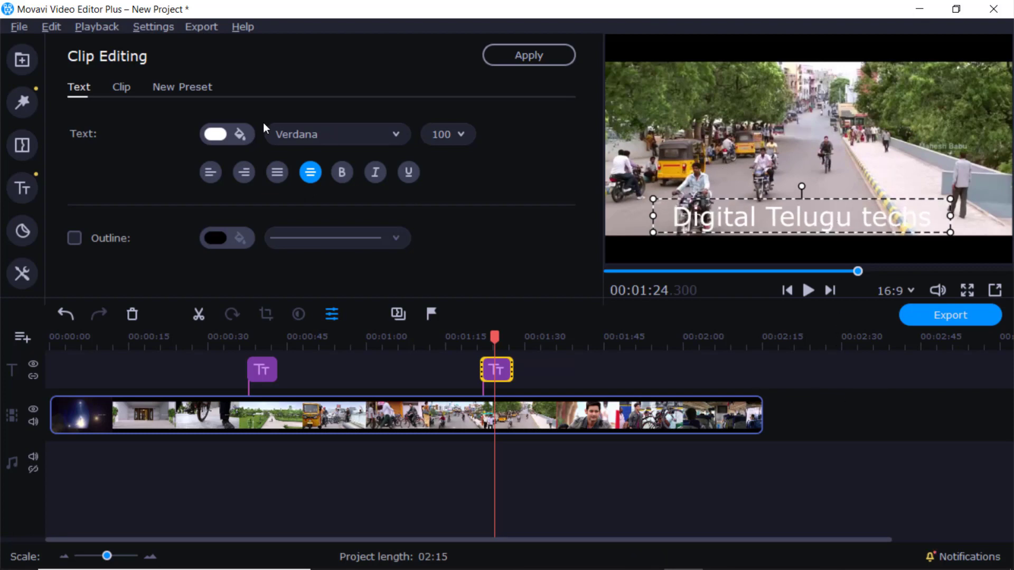
Step: Try blue, green, yellow and other text colors on the second title, then settle on red (#e61610)
left_click(218, 133)
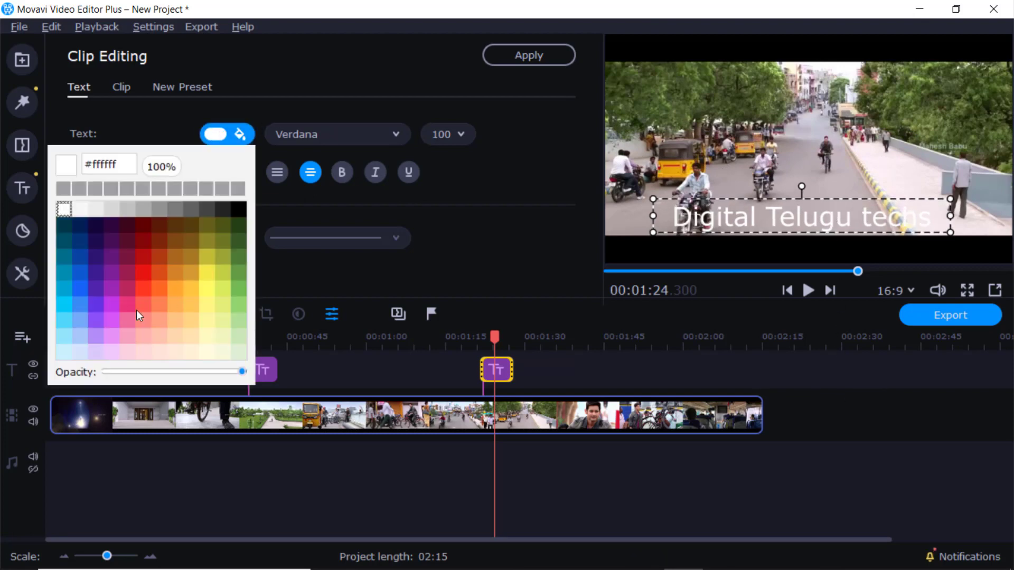
left_click(75, 258)
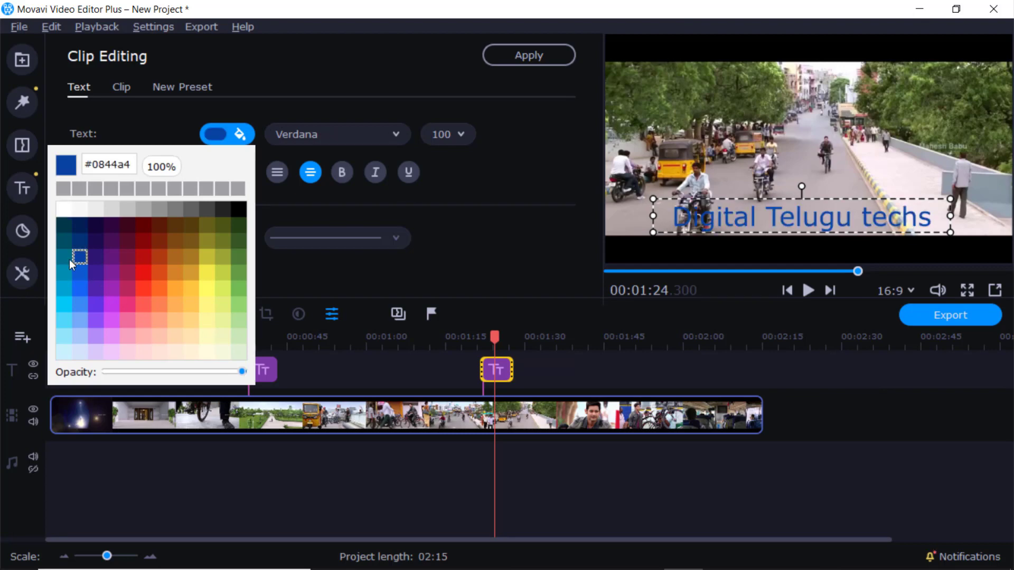
left_click(63, 258)
left_click(63, 289)
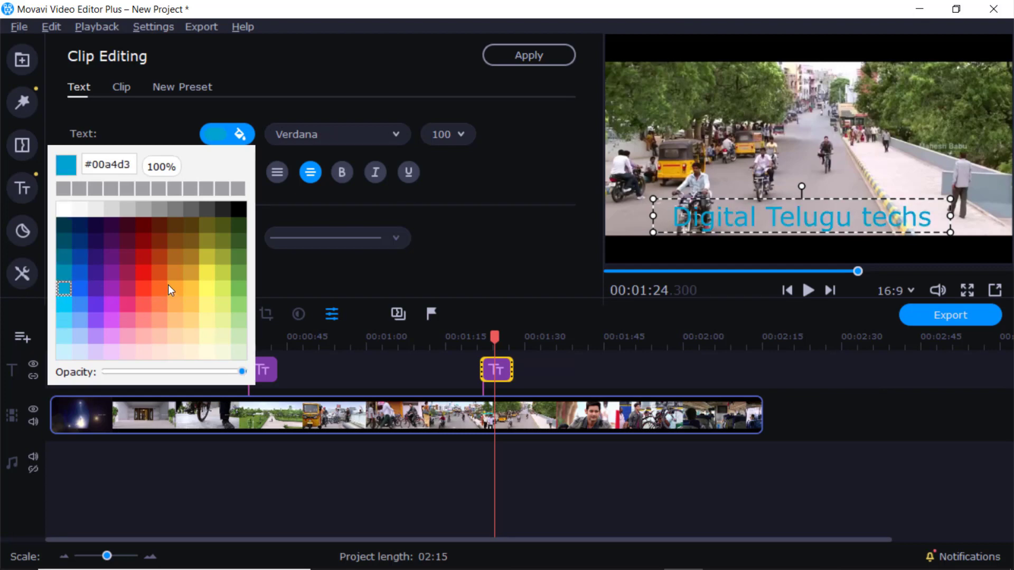
left_click(144, 274)
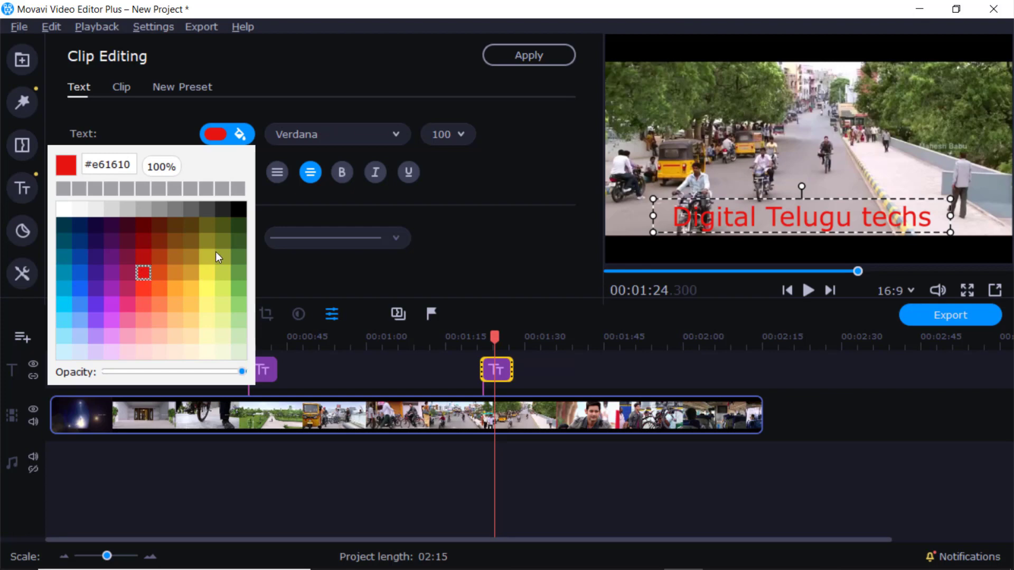
left_click(238, 241)
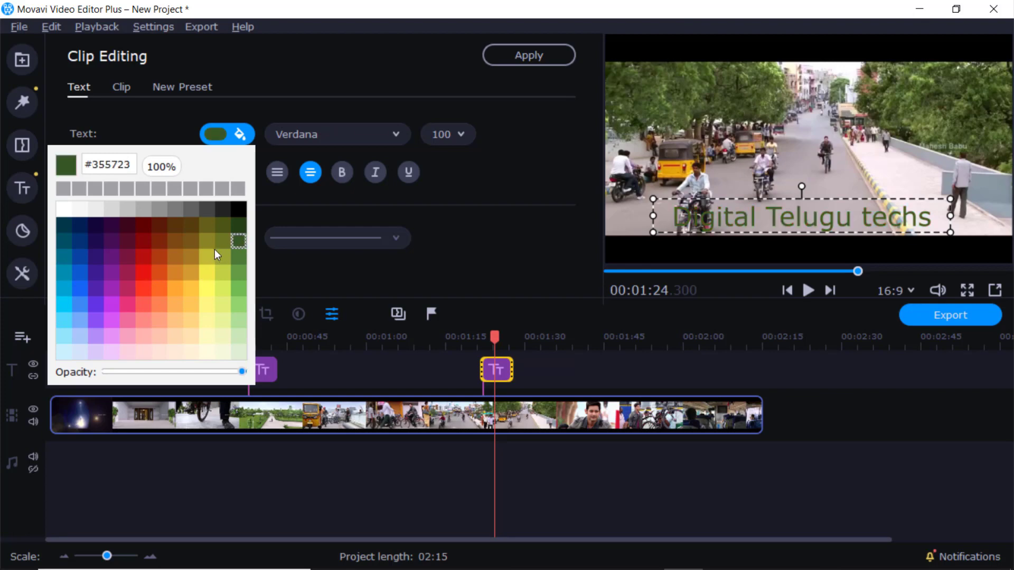
left_click(207, 273)
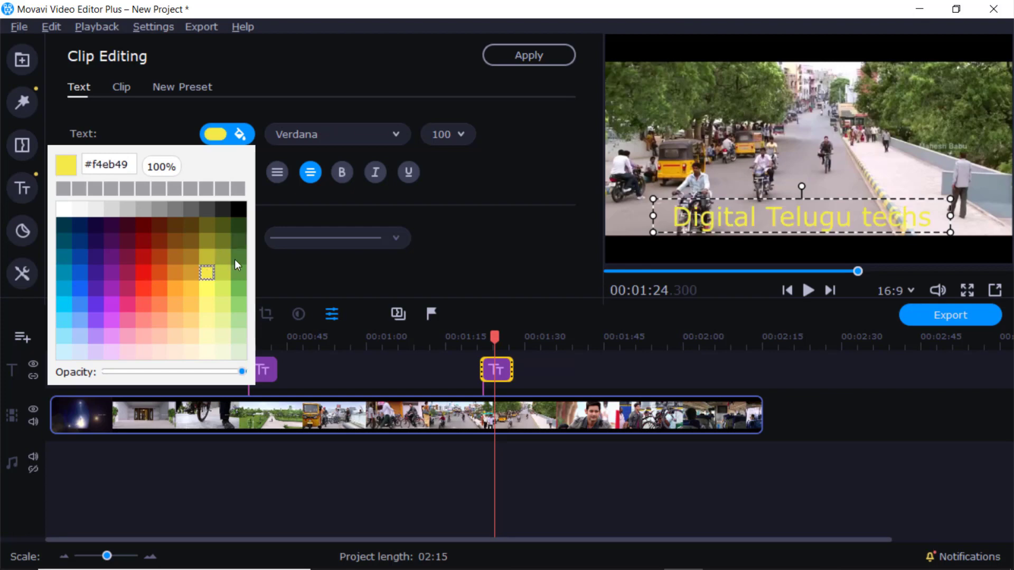
left_click(128, 272)
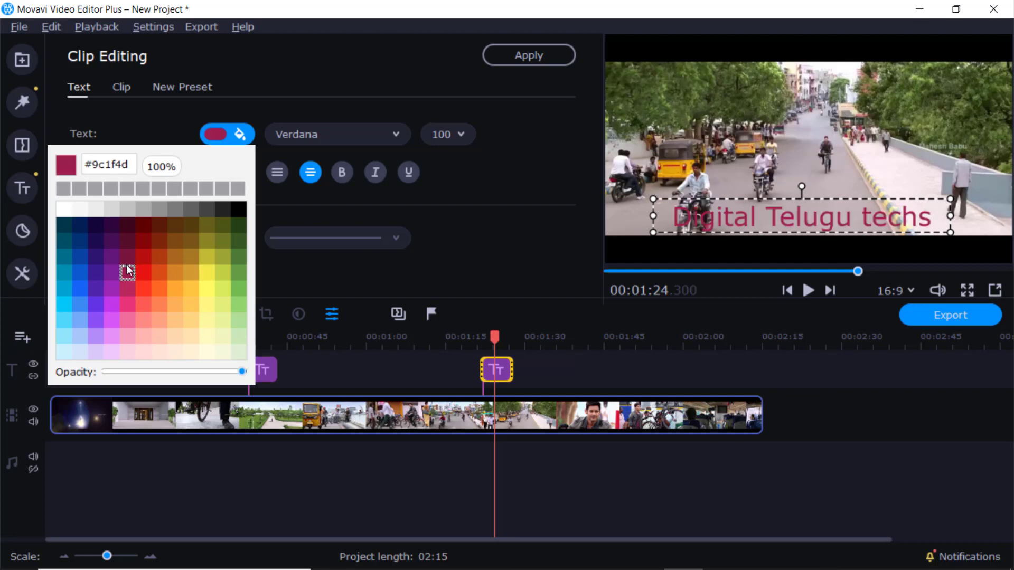
left_click(96, 241)
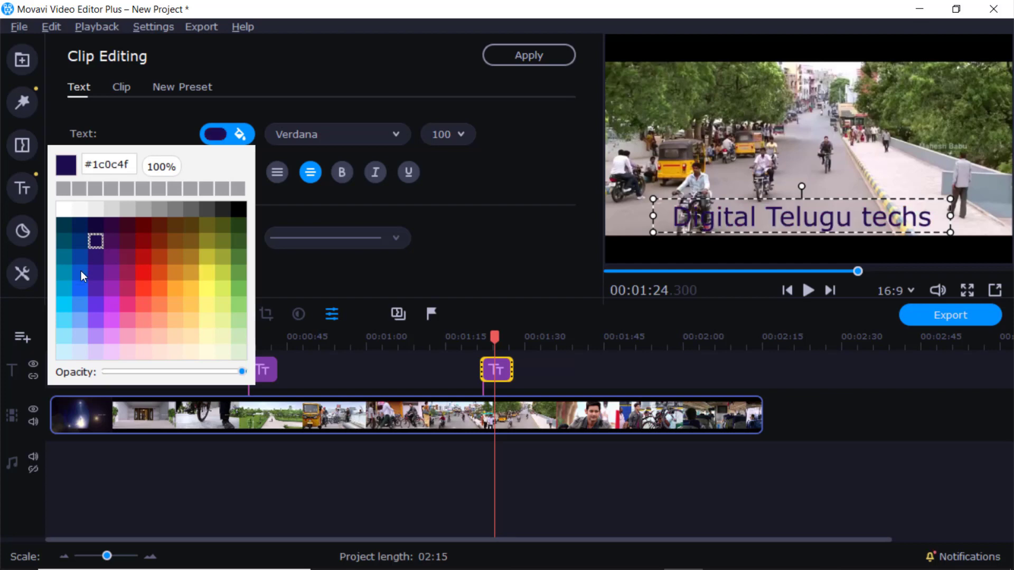
left_click(62, 288)
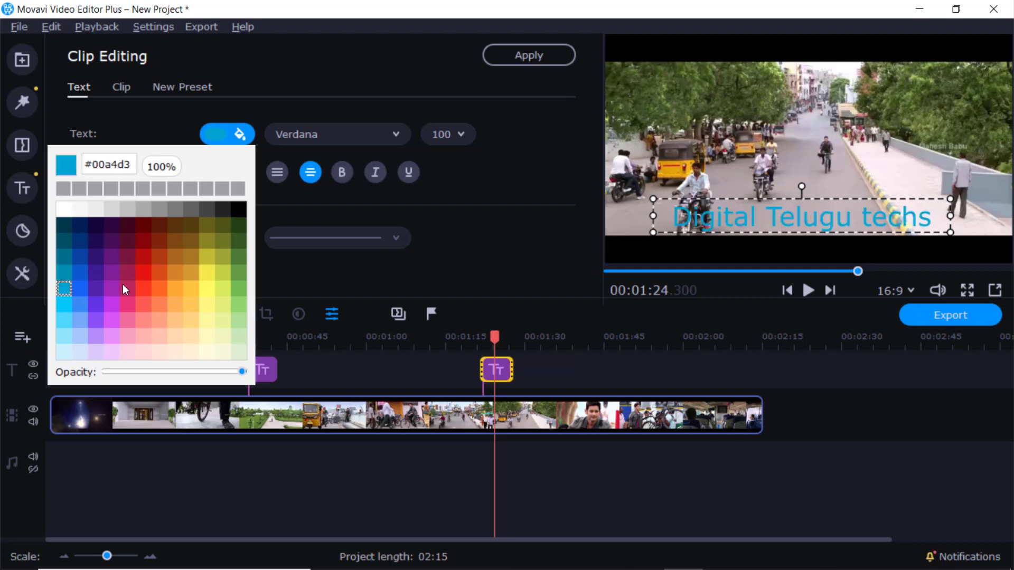
left_click(143, 273)
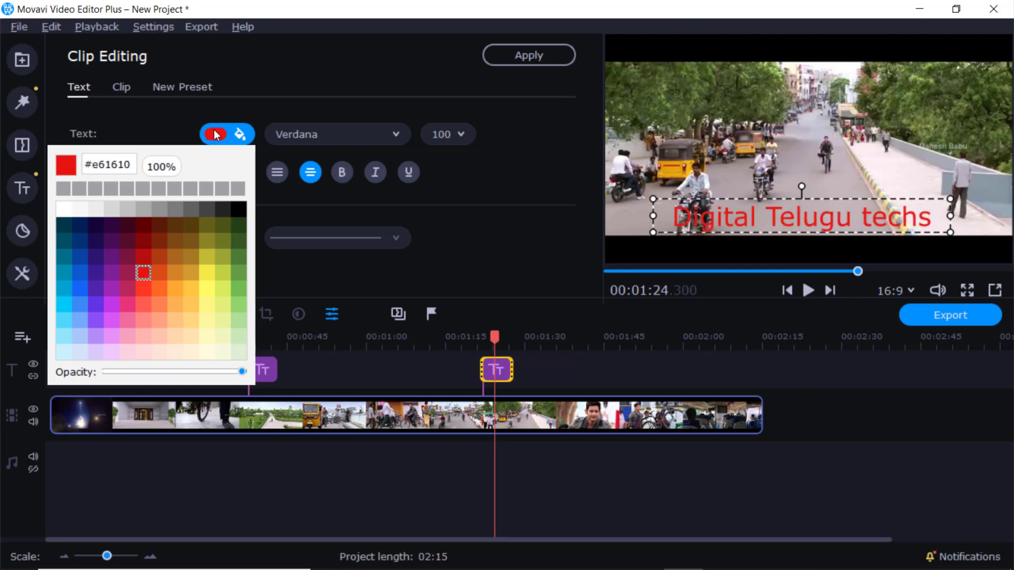
left_click(158, 140)
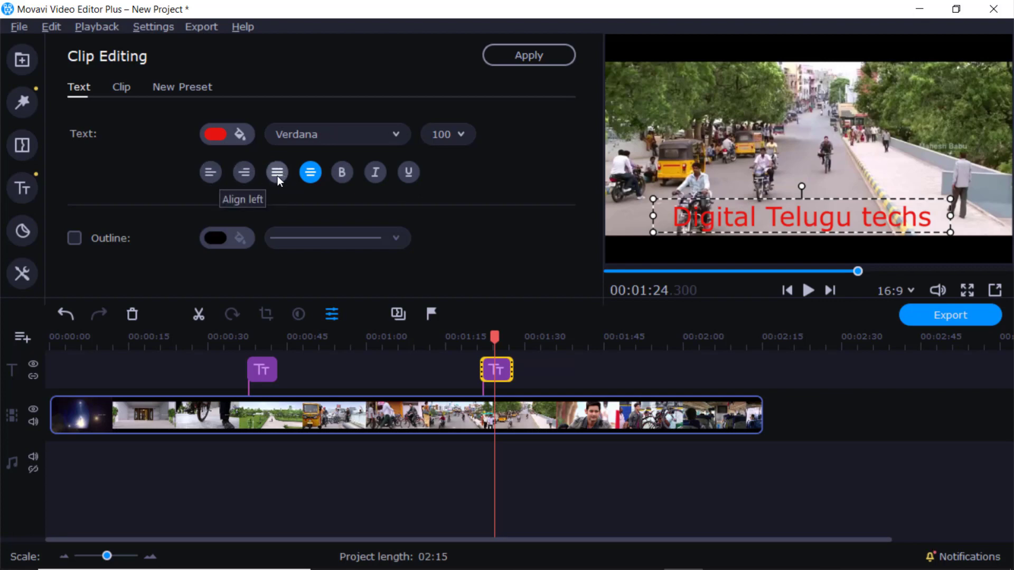
Step: Try the center, justified and right alignments on the second title's text, ending with left alignment
left_click(210, 173)
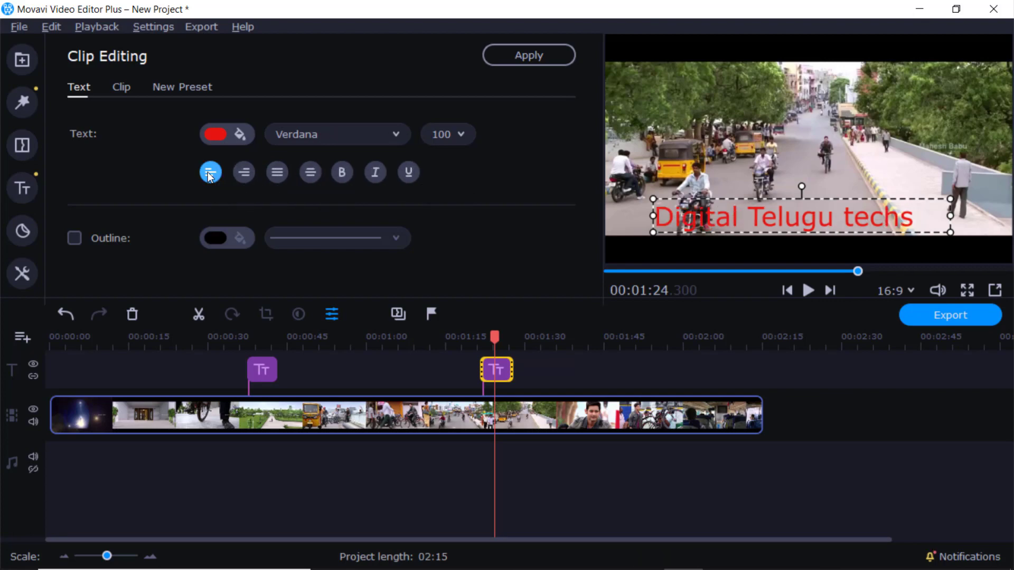
left_click(311, 172)
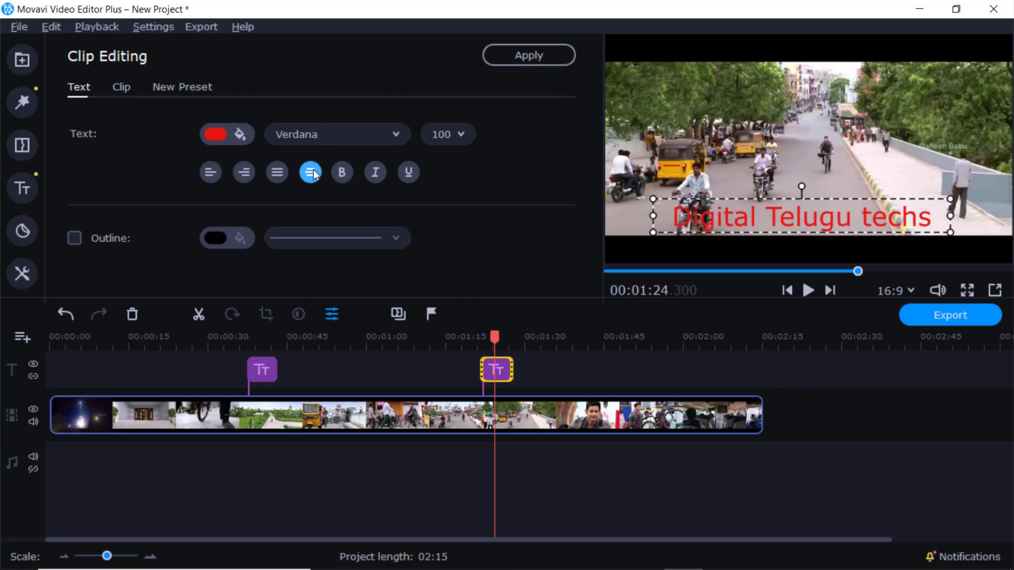
left_click(273, 172)
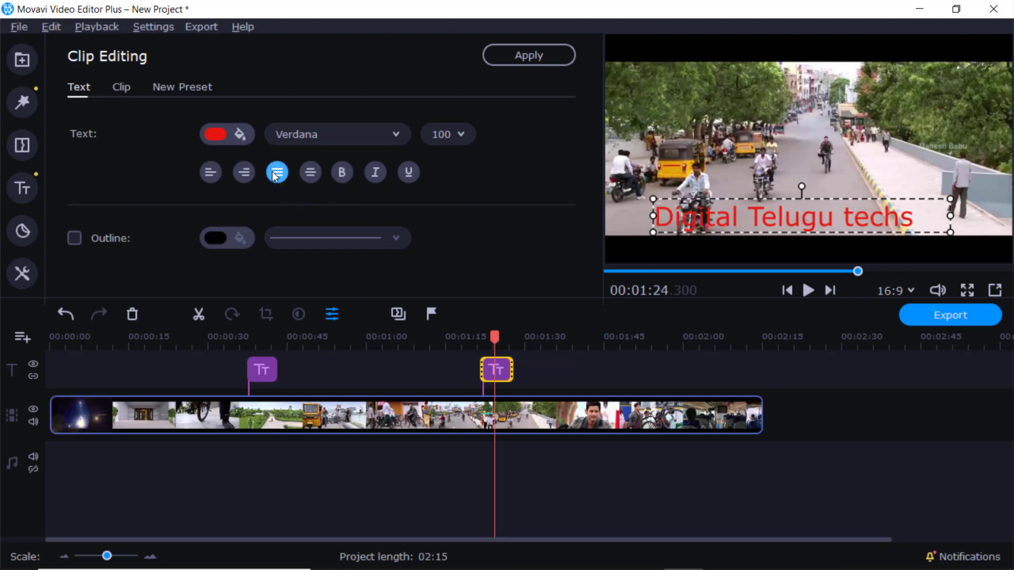
left_click(244, 173)
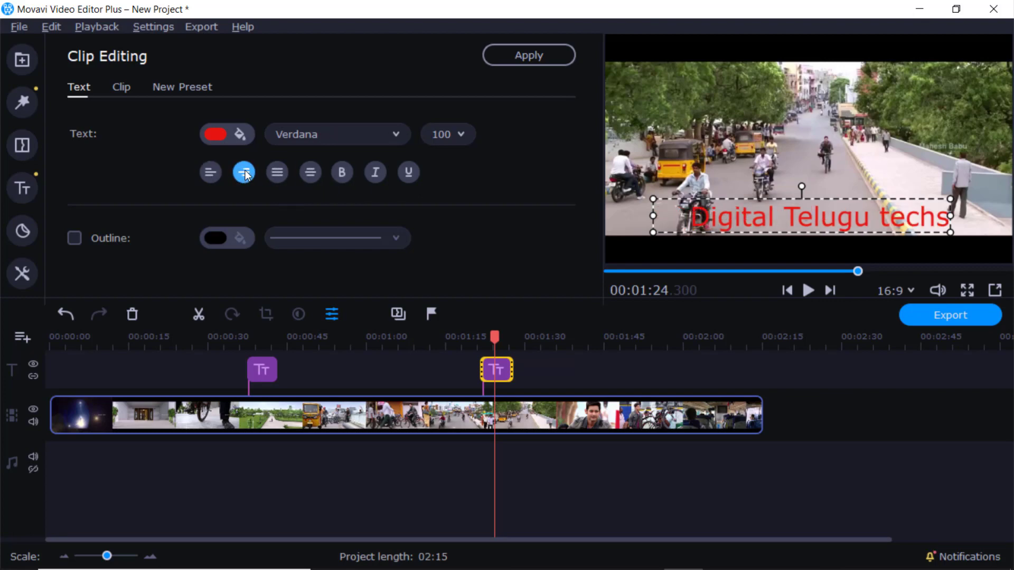
left_click(211, 173)
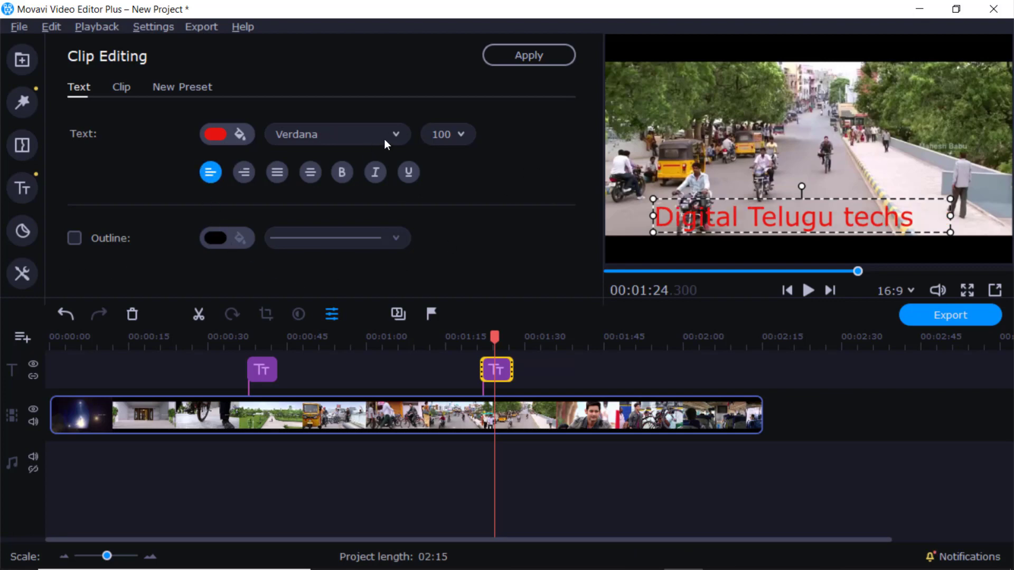
Step: Look over the second title's duration, animation speed and new preset settings, and return to its text settings
left_click(114, 85)
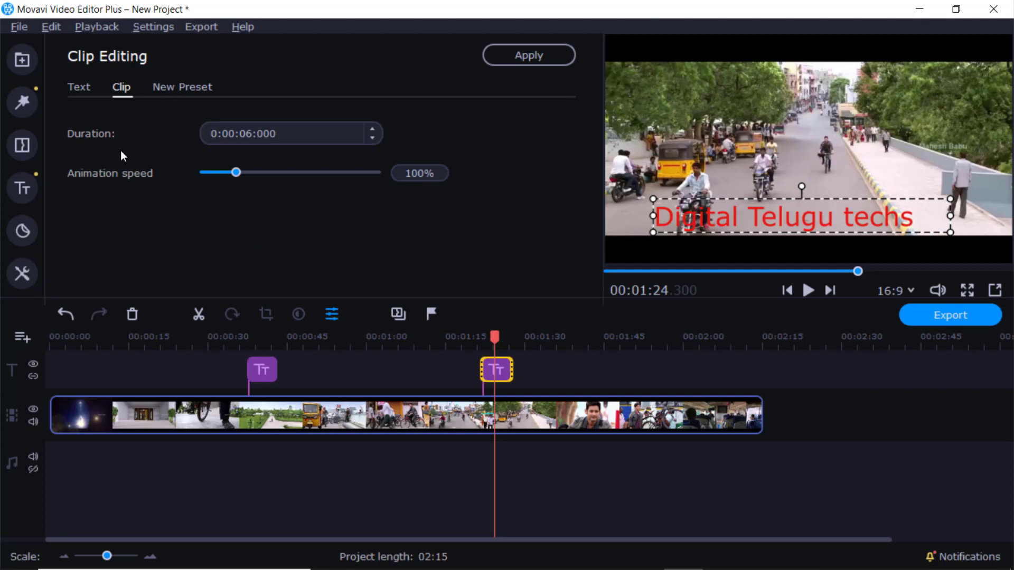
left_click(192, 90)
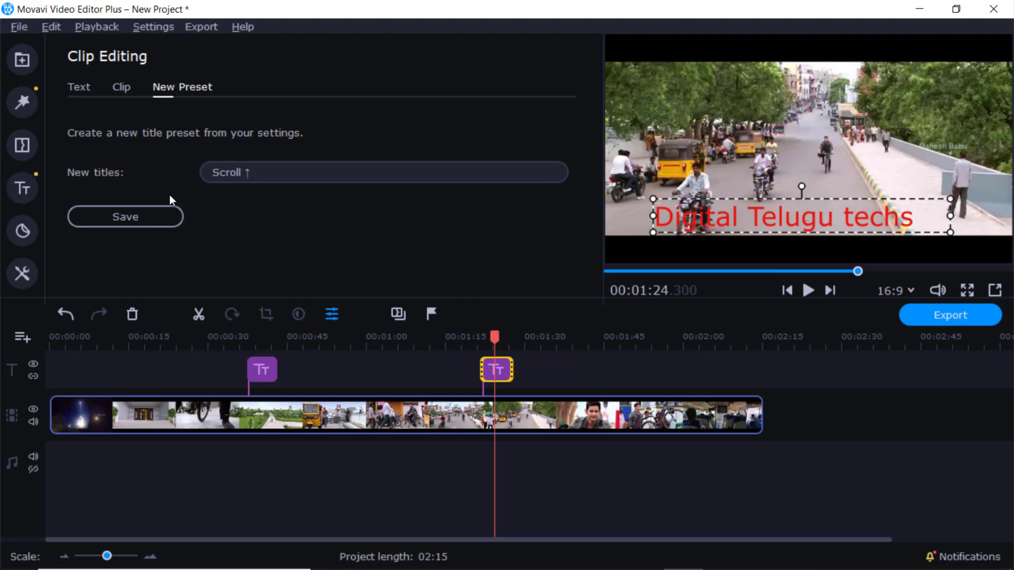
left_click(79, 86)
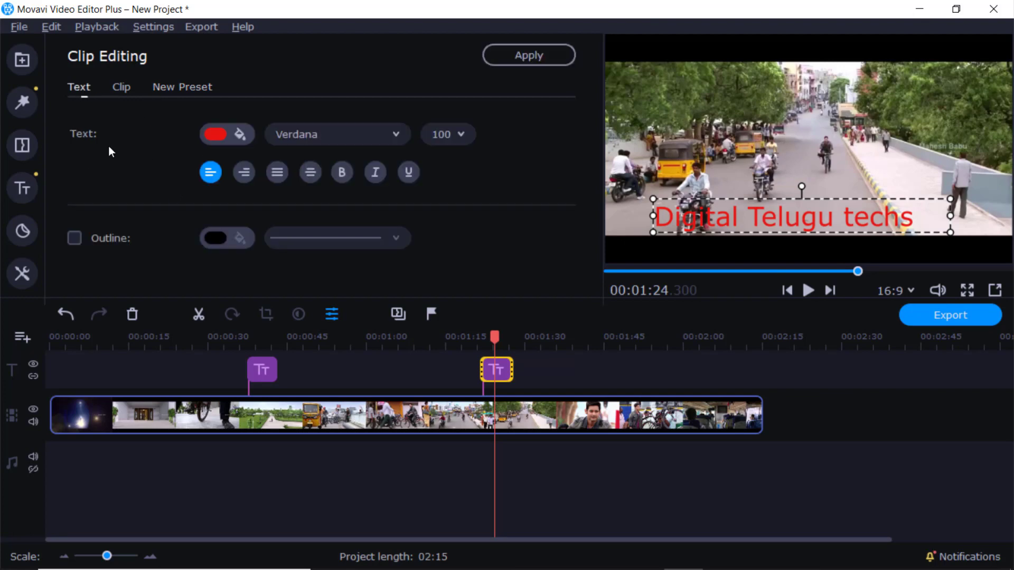
Step: Play the video from just before the second title to check its scrolling animation
left_click_drag(498, 334, 478, 338)
key("space")
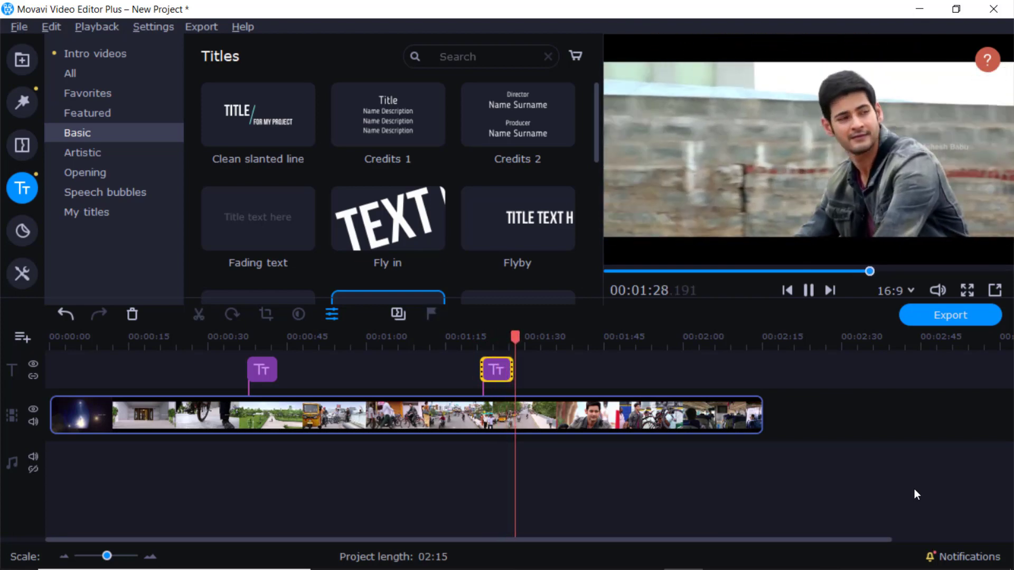
key("space")
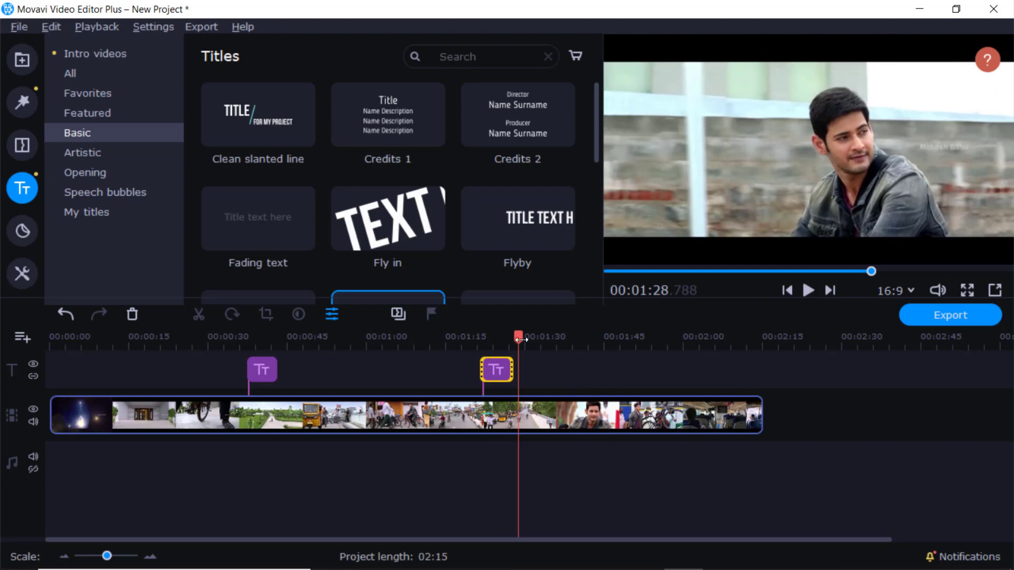
Step: Play the video from just before the first title to check how its placeholder text scrolls in
left_click_drag(520, 340, 242, 359)
key("space")
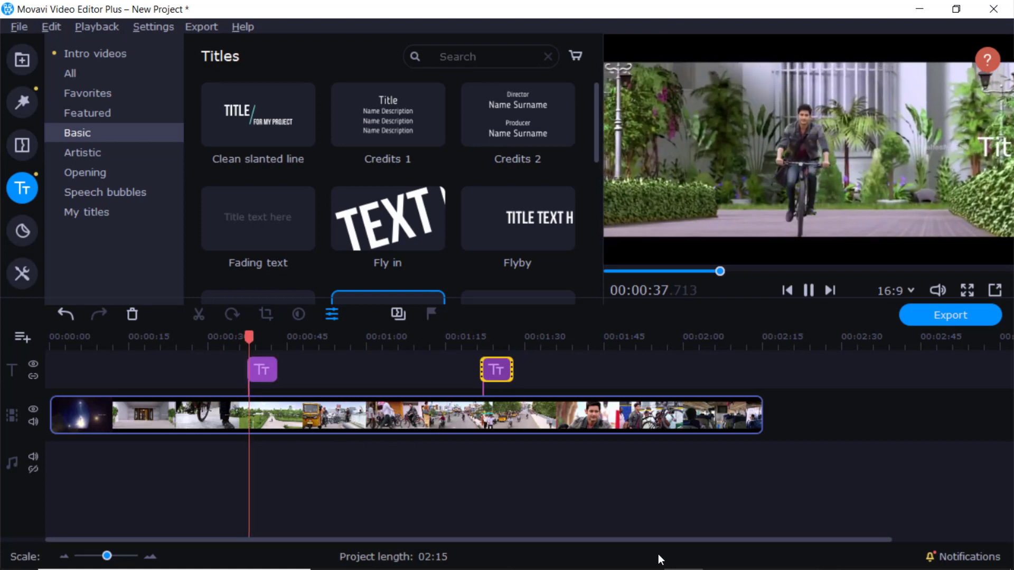
key("space")
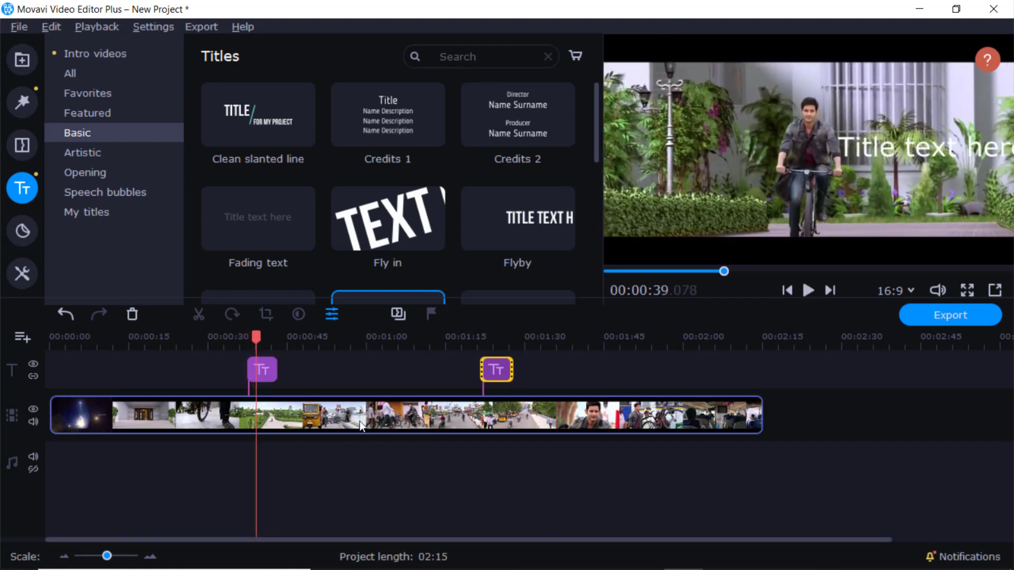
Step: Replace the first title's placeholder text with "Digital Telugu techs" and fit it on one line in a wider, centered text box
double_click(269, 374)
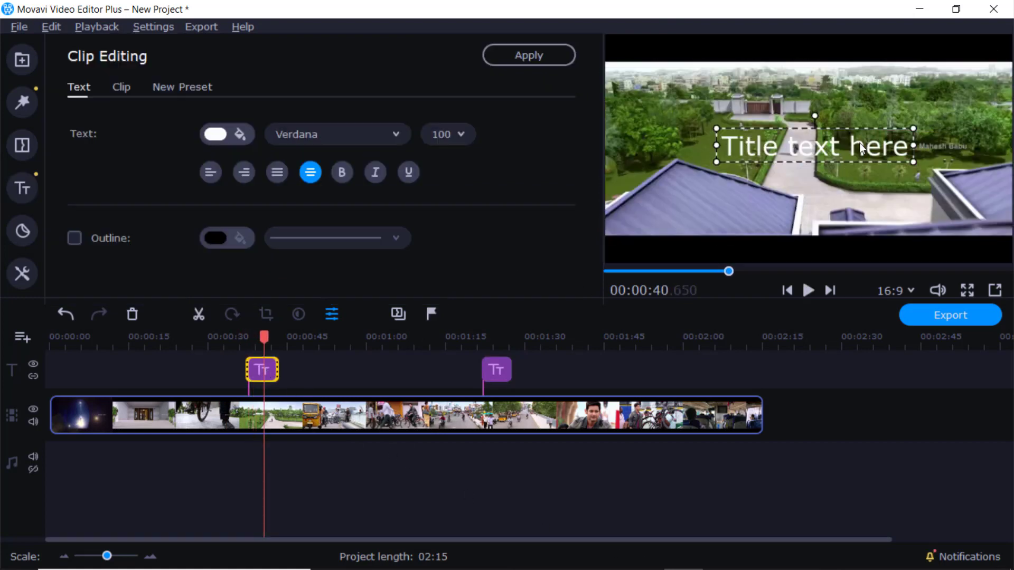
double_click(859, 142)
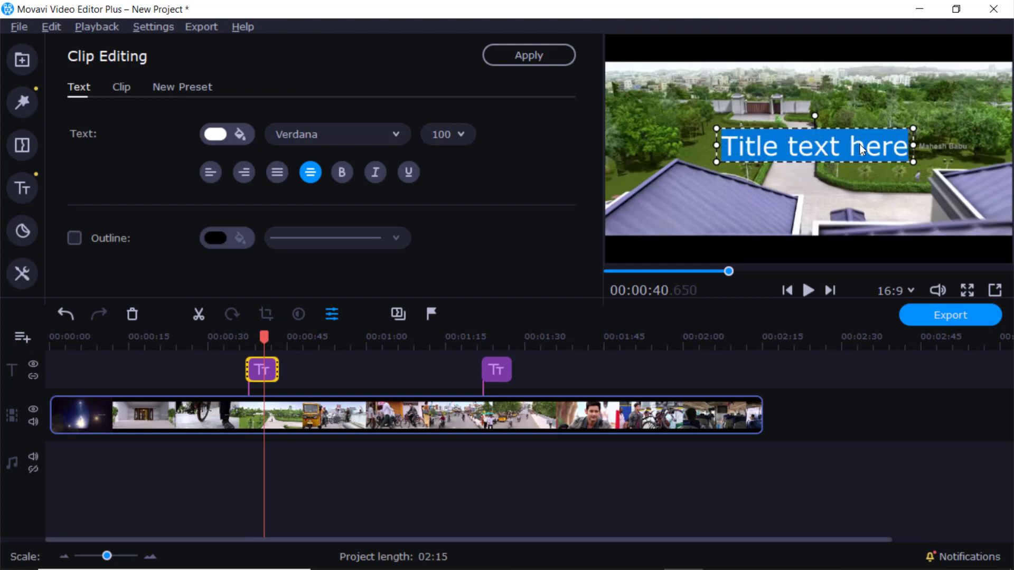
key("BackSpace")
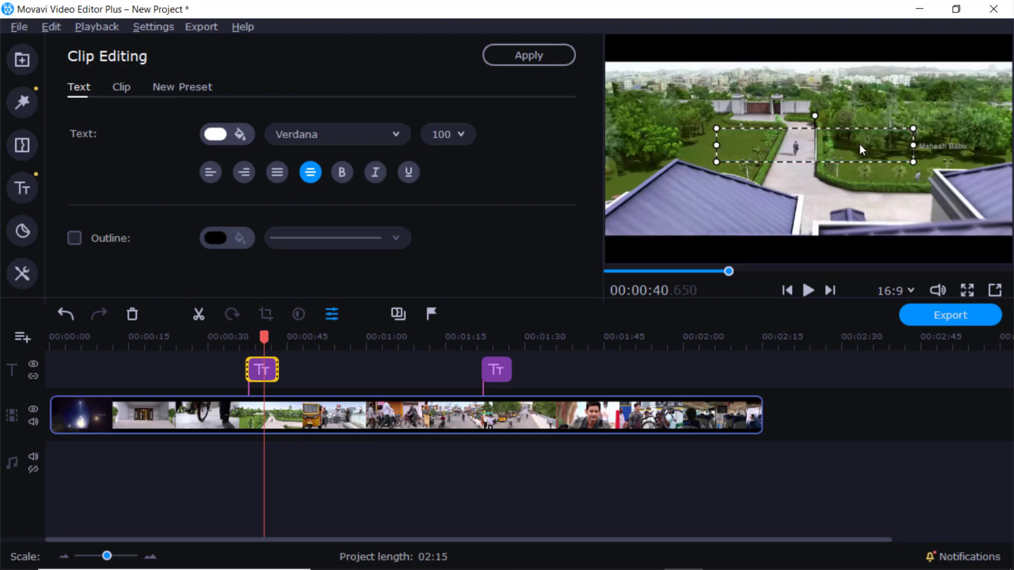
type("Digita")
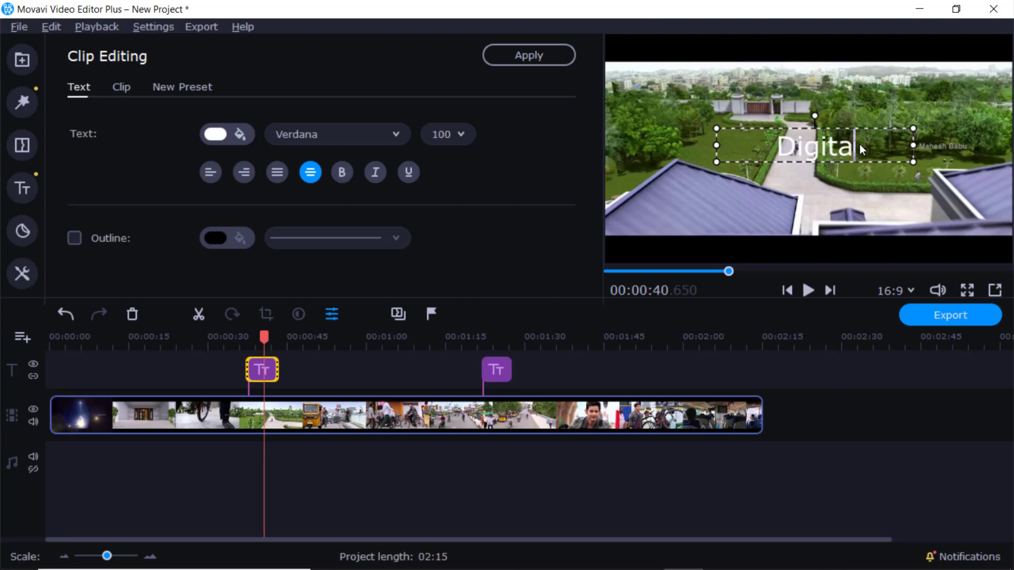
type("l T")
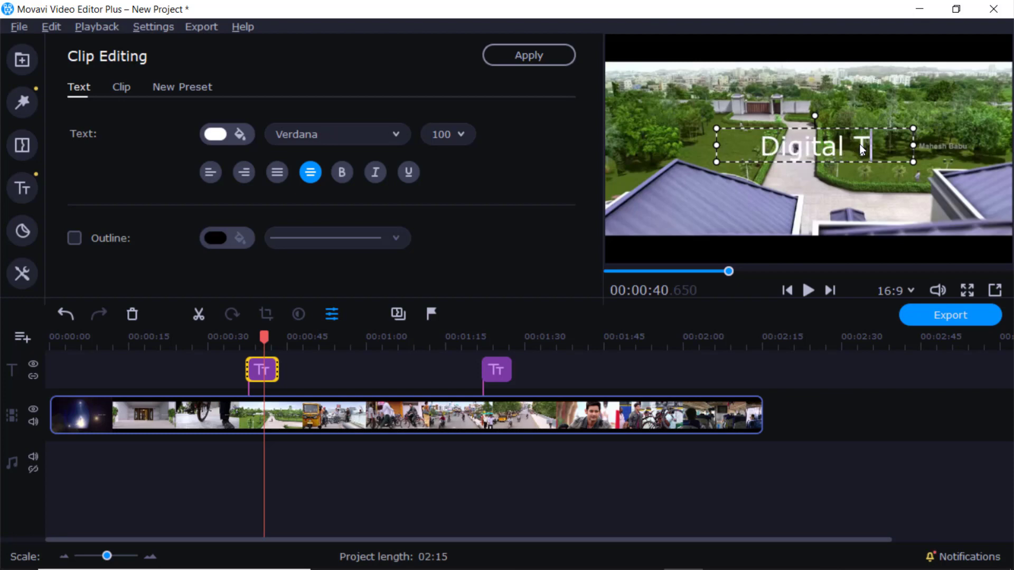
type("el")
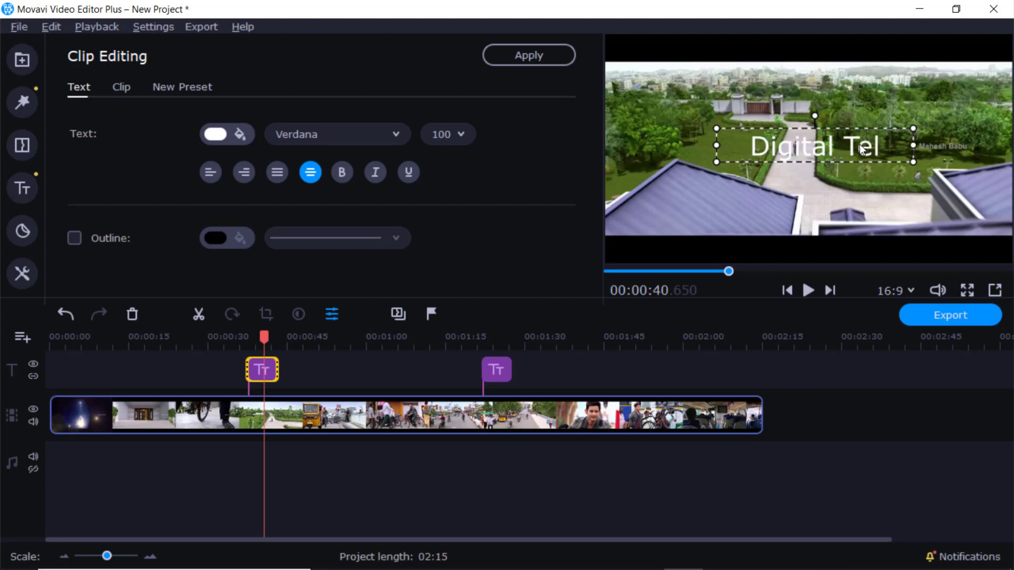
type("ugu techs")
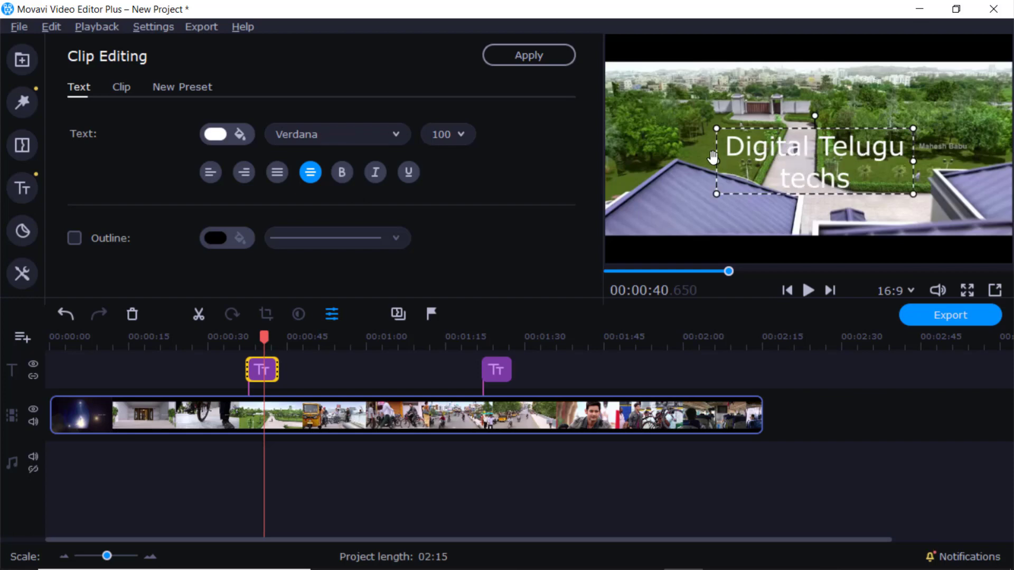
left_click_drag(716, 161, 611, 161)
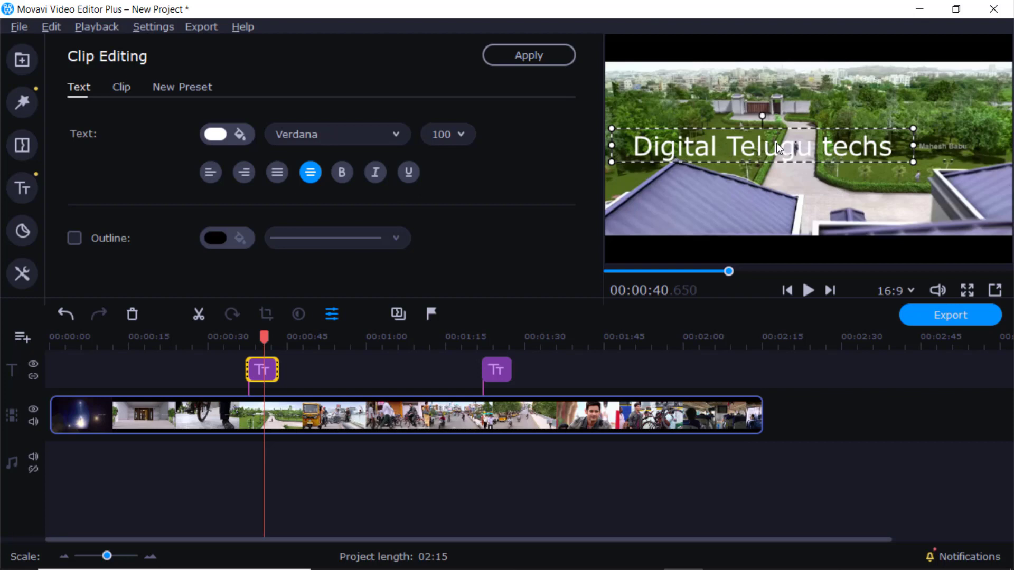
left_click_drag(776, 142, 829, 148)
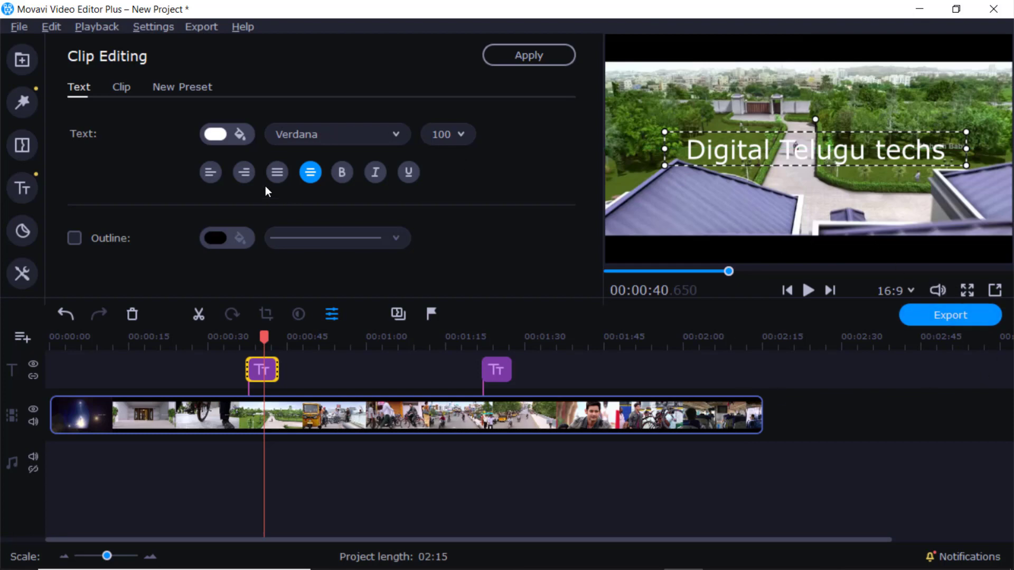
Step: Set the first title's text color to black (#000000), trying dark gray (#444444) first
left_click(216, 136)
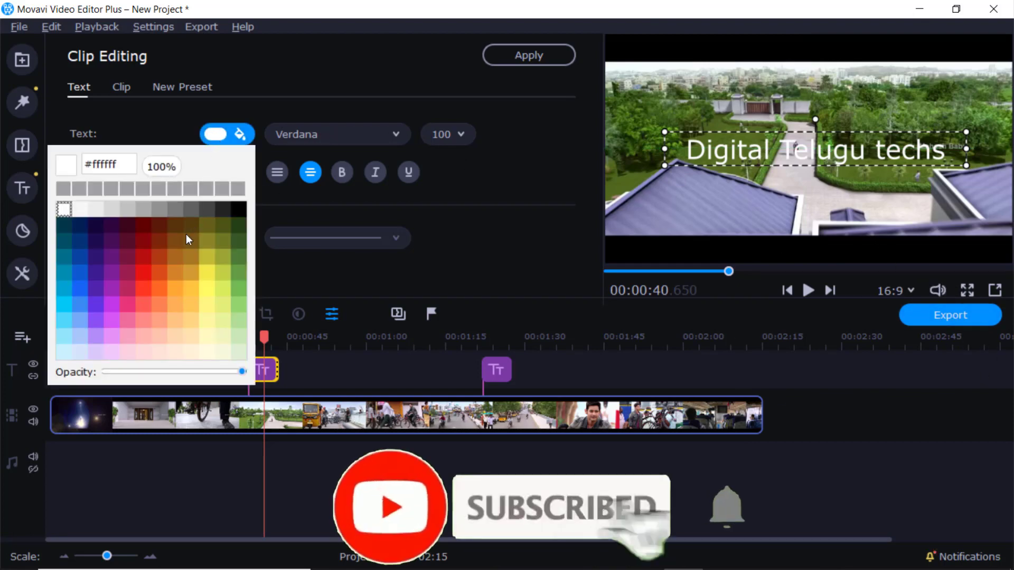
left_click(206, 208)
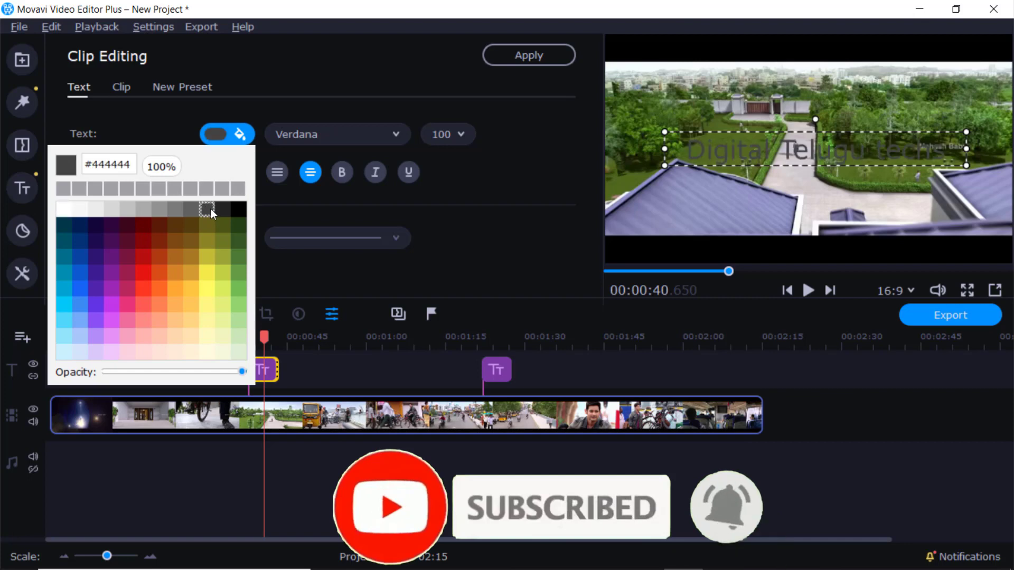
left_click(239, 209)
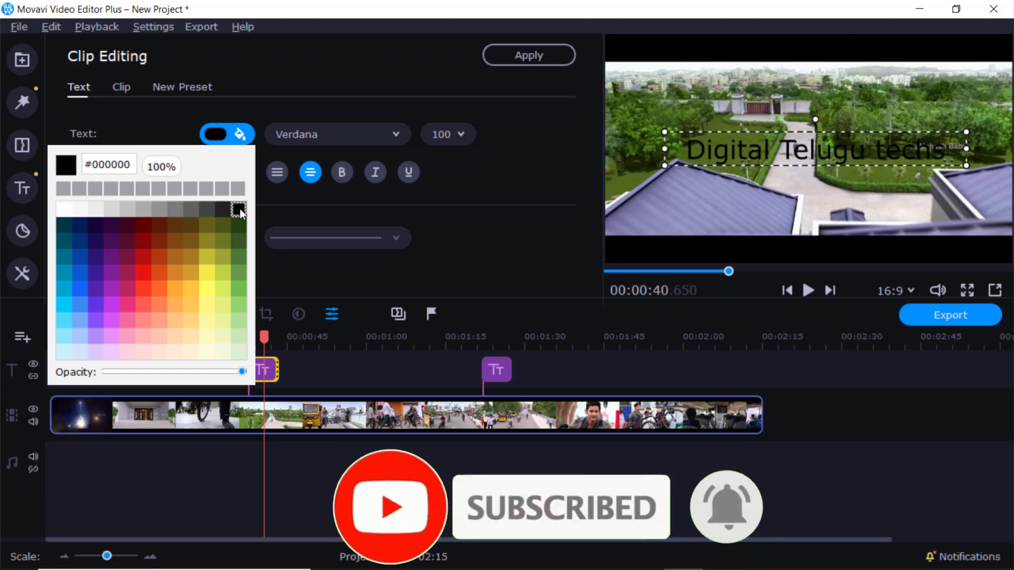
Step: Set the first title's text color to light blue (#4dd7fa), trying red (#b70f0a) and blue (#0c59cf) first
left_click(143, 257)
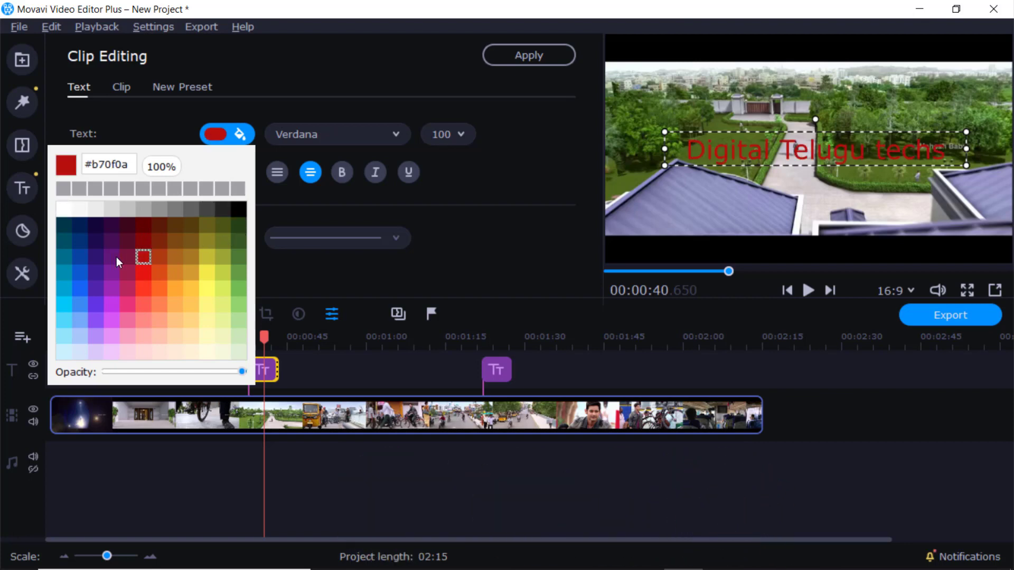
left_click(80, 272)
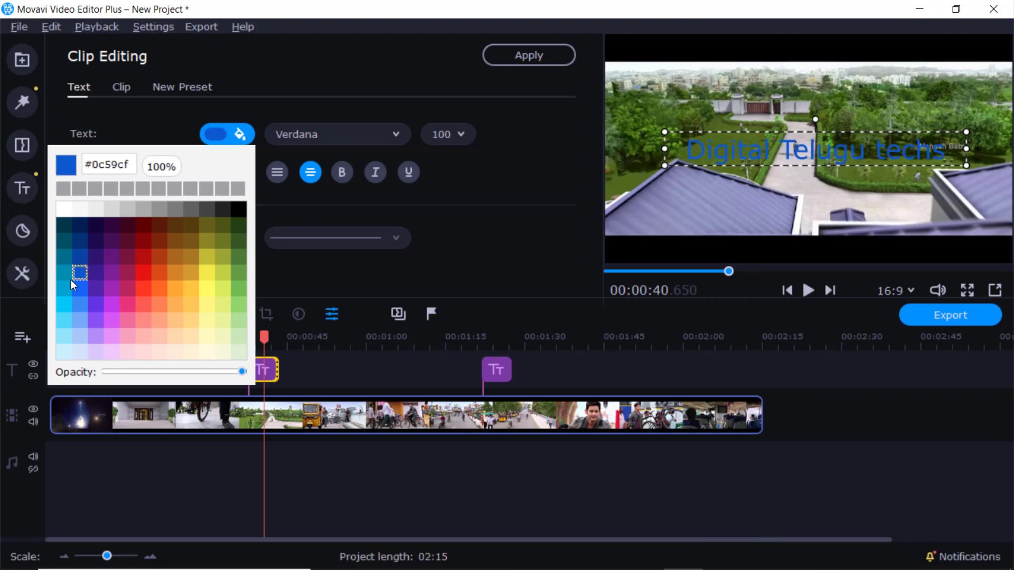
left_click(62, 321)
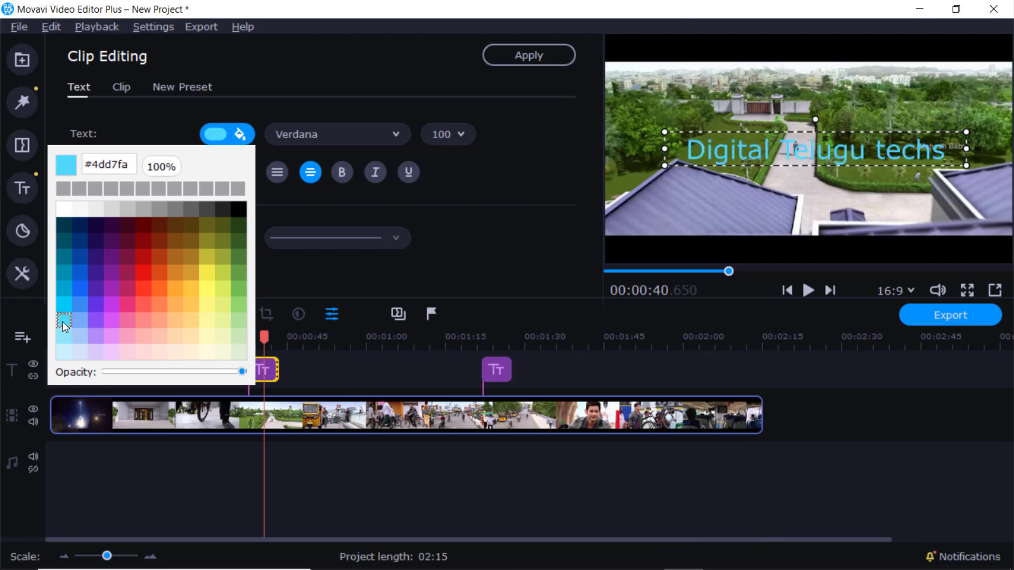
left_click(171, 136)
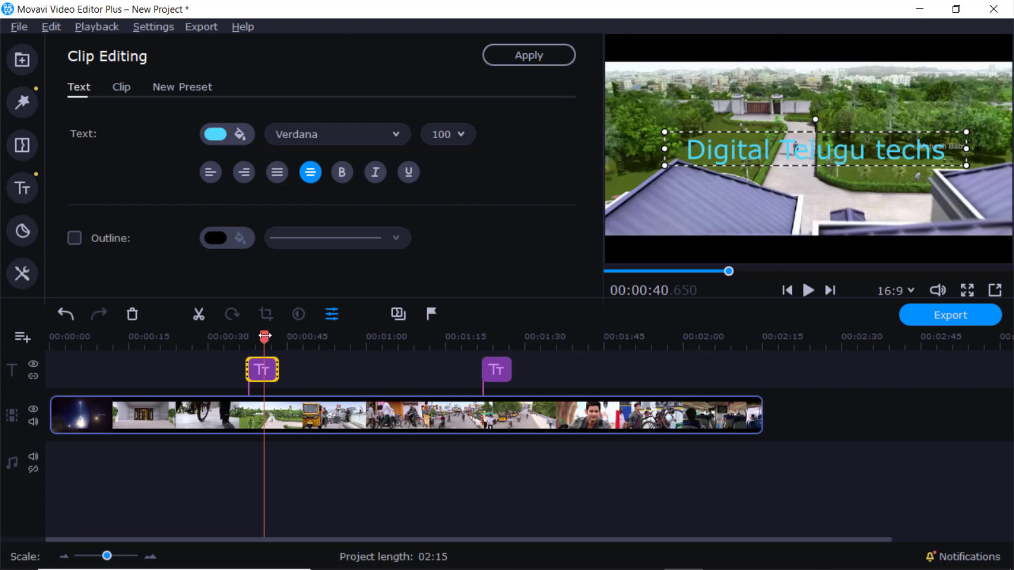
Step: Play the video from about 0:33 to check the recolored first title as it scrolls across the picture
left_click_drag(265, 336, 226, 335)
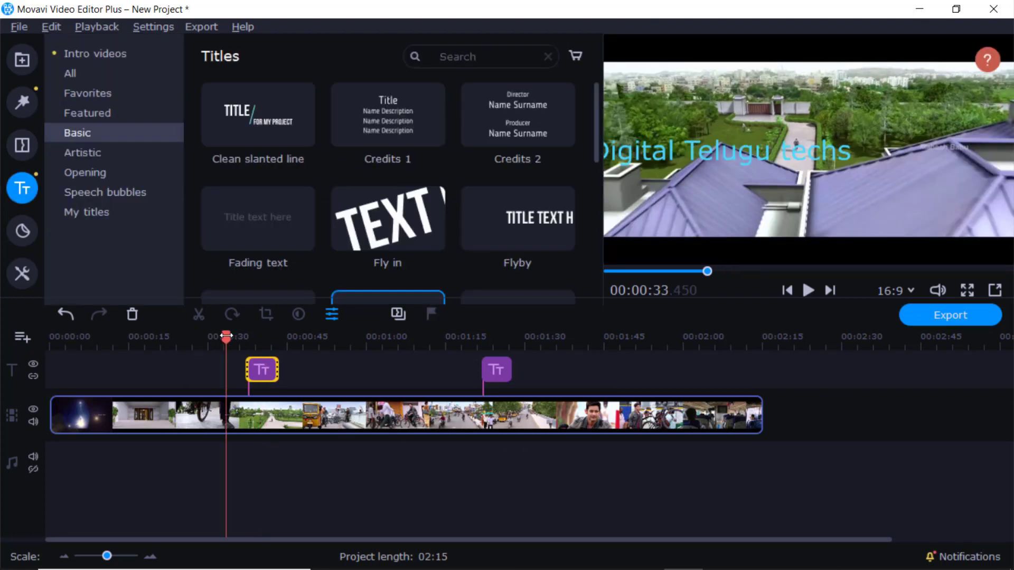
key("space")
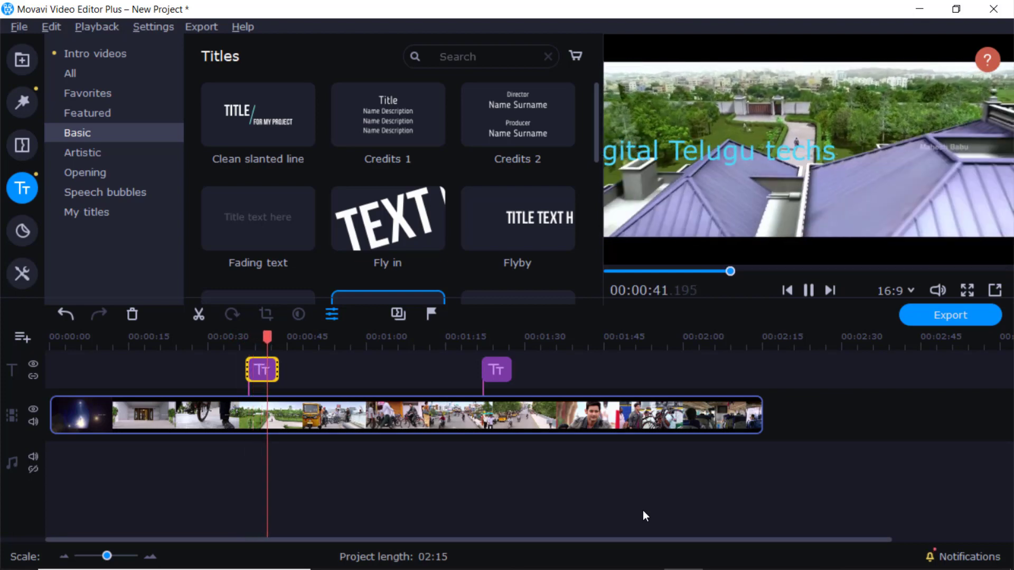
key("space")
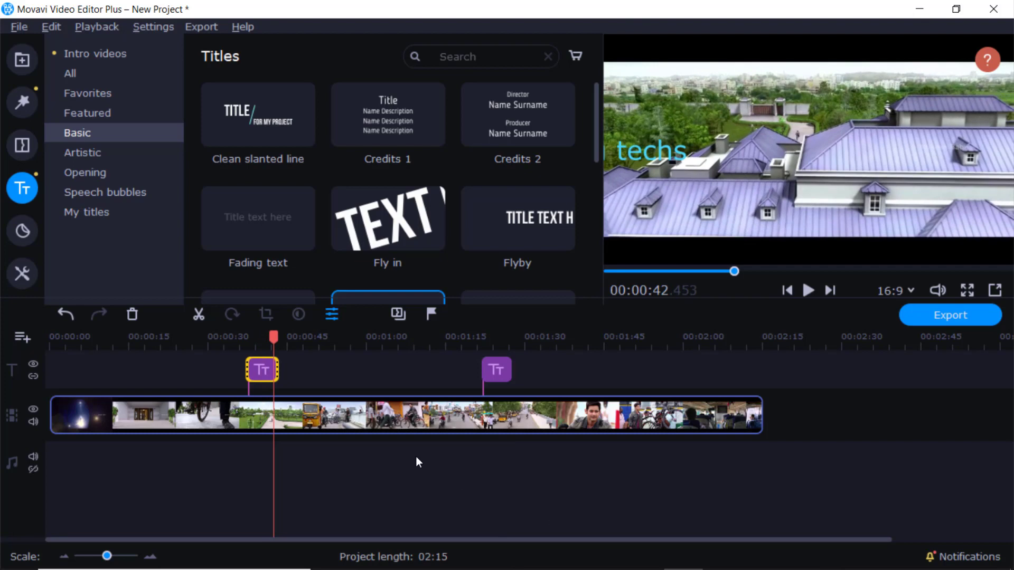
Step: Set the duration of the "Digital Telugu techs" title to 15 seconds
double_click(259, 365)
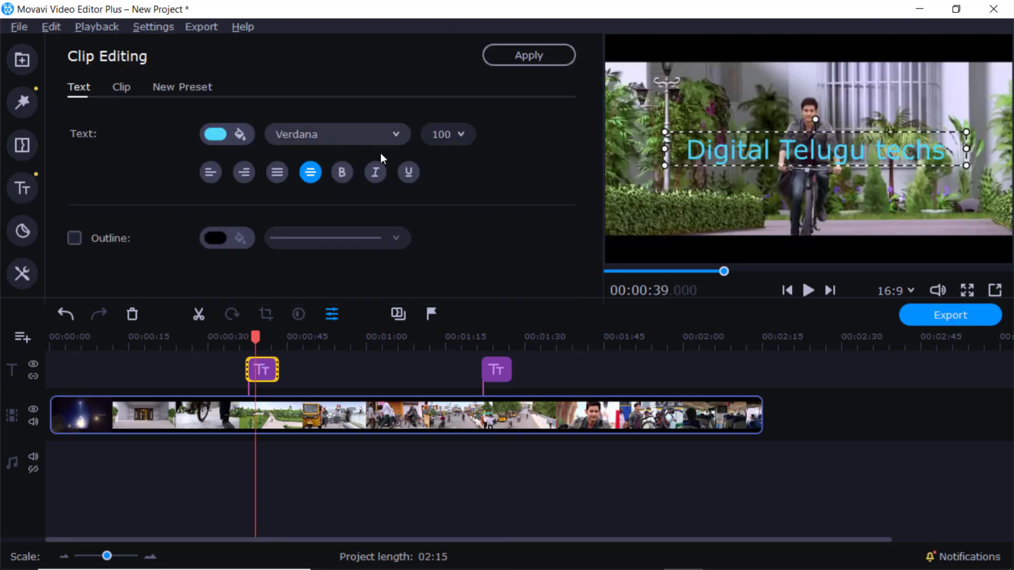
left_click(122, 89)
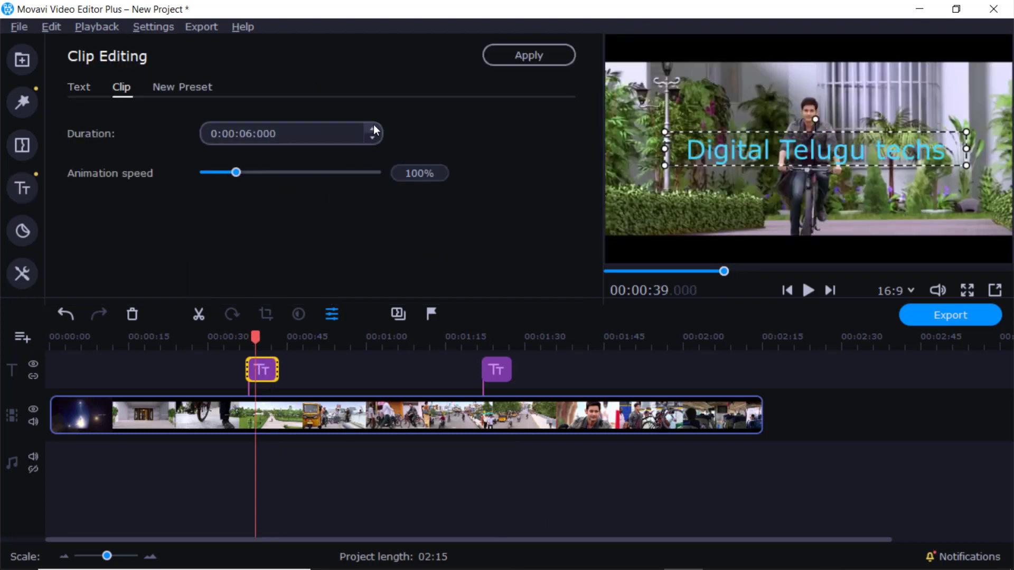
left_click(373, 128)
left_click(373, 126)
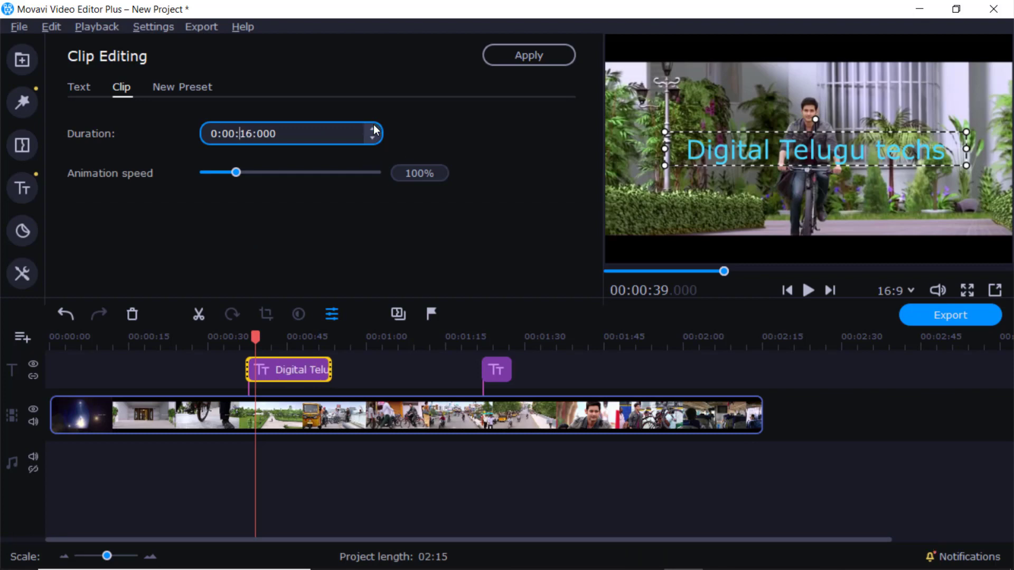
left_click(376, 139)
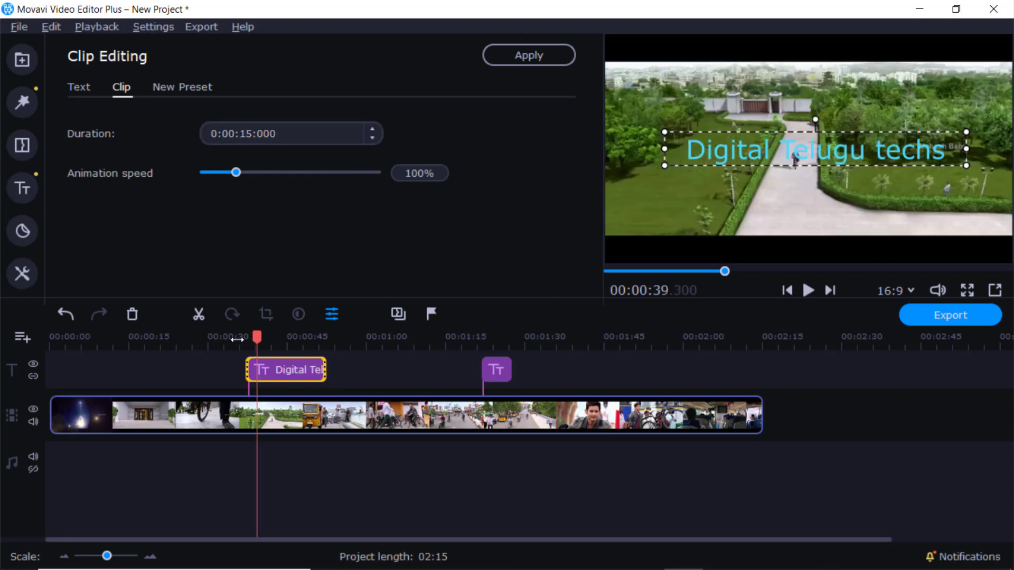
Step: Play the video from just before the lengthened "Digital Telugu techs" title to check its scrolling speed
left_click(220, 339)
key("space")
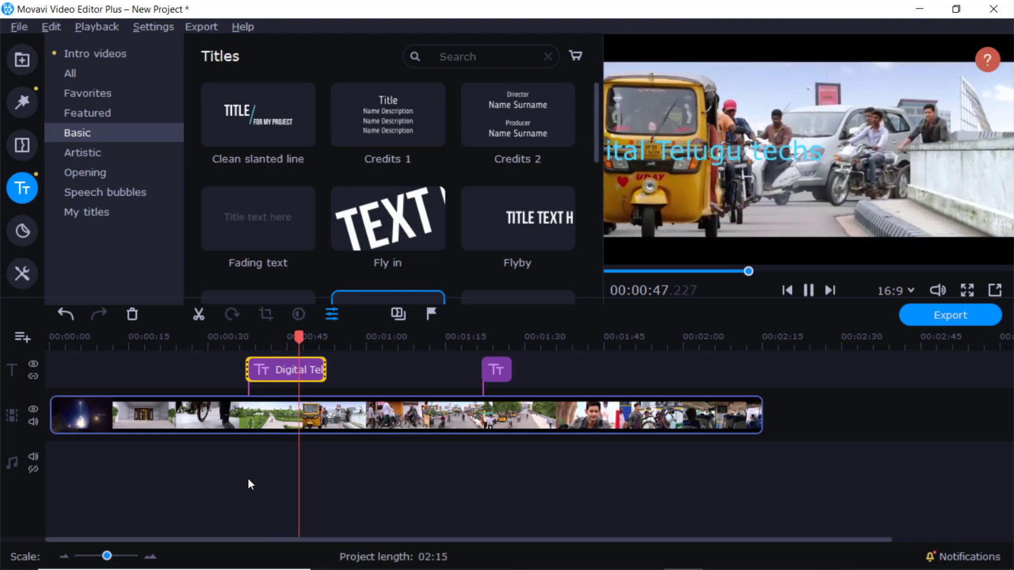
key("space")
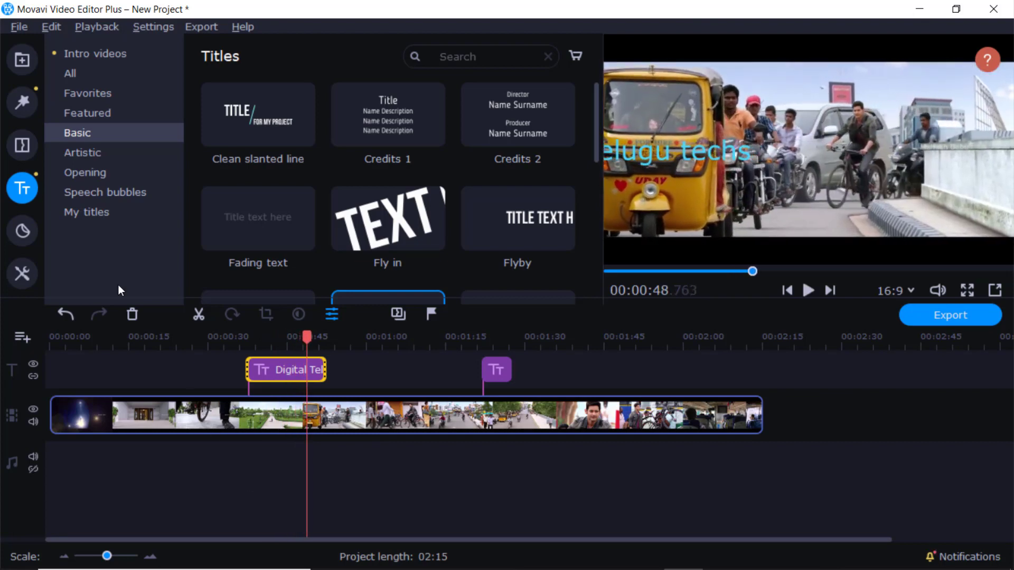
Step: Review the "Digital Telugu techs" title's clip settings, new preset options and text settings
double_click(280, 369)
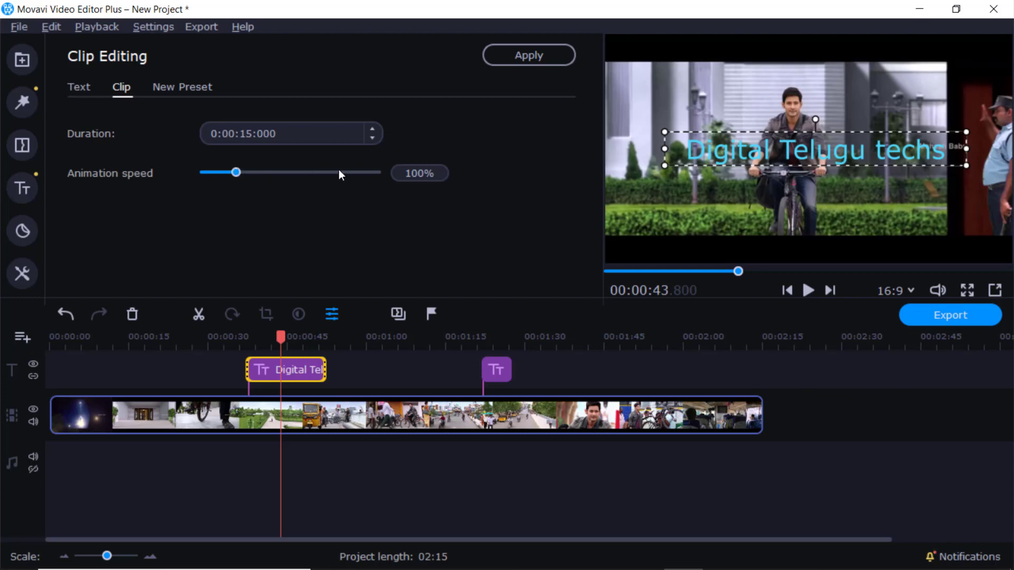
left_click(182, 87)
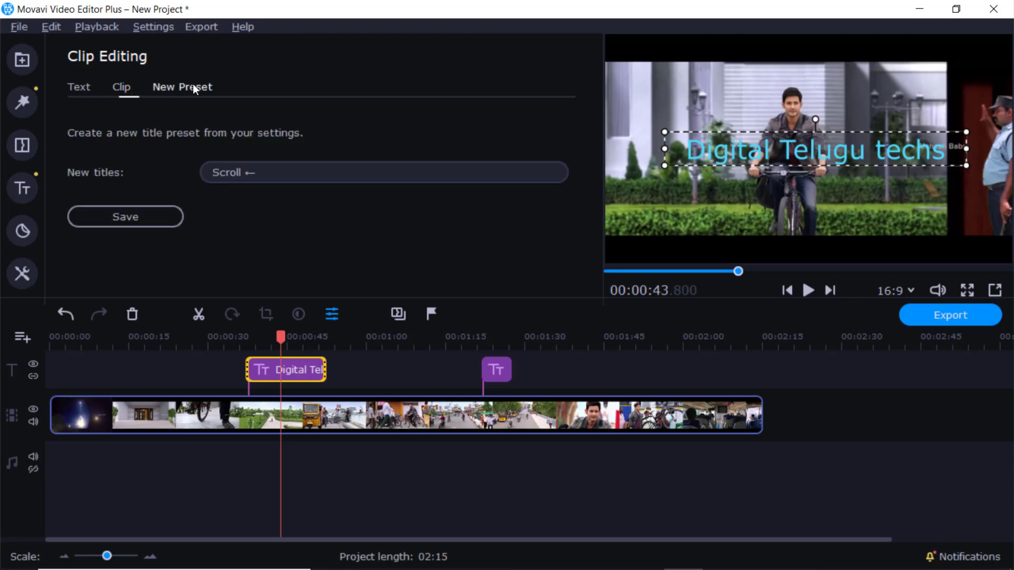
left_click(74, 88)
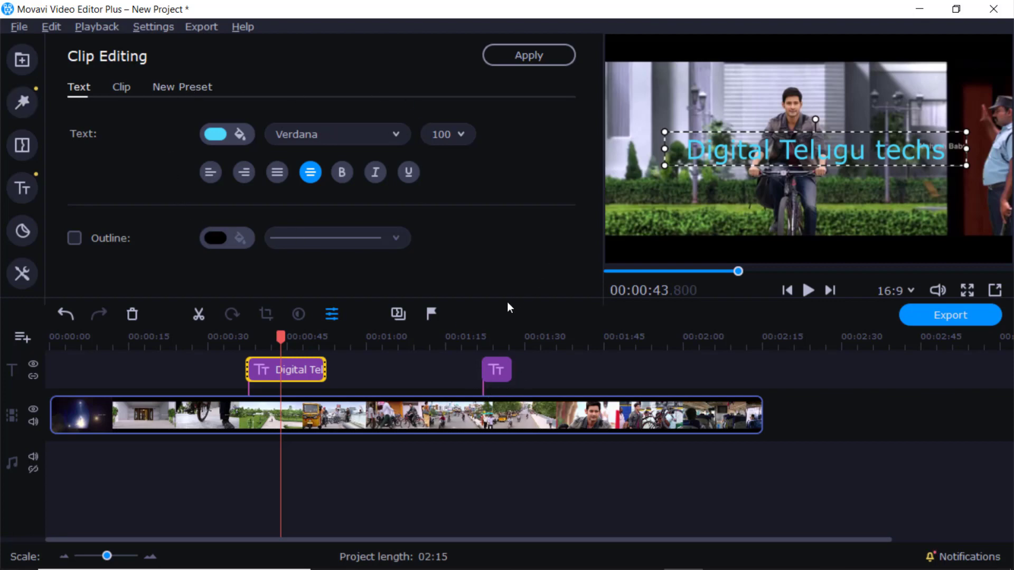
Step: Add the Lower third title from the Opening category at about 0:07.65 and play it through
left_click(30, 189)
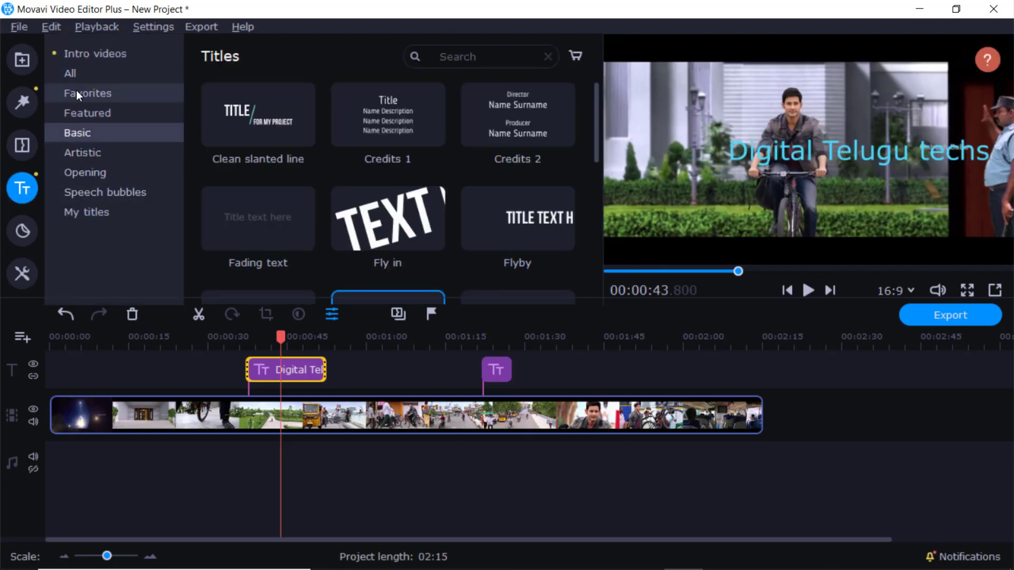
left_click(91, 211)
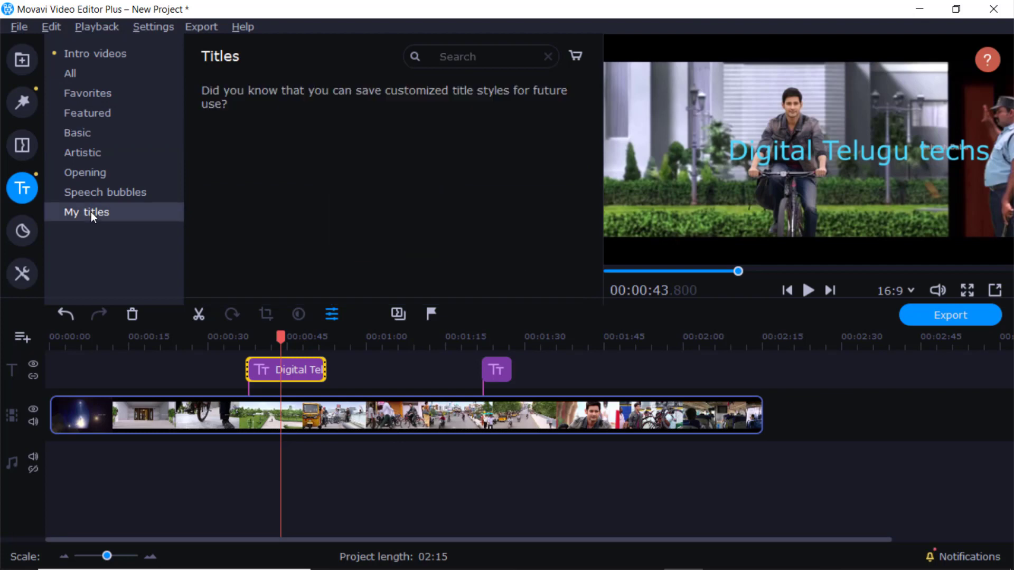
left_click(91, 191)
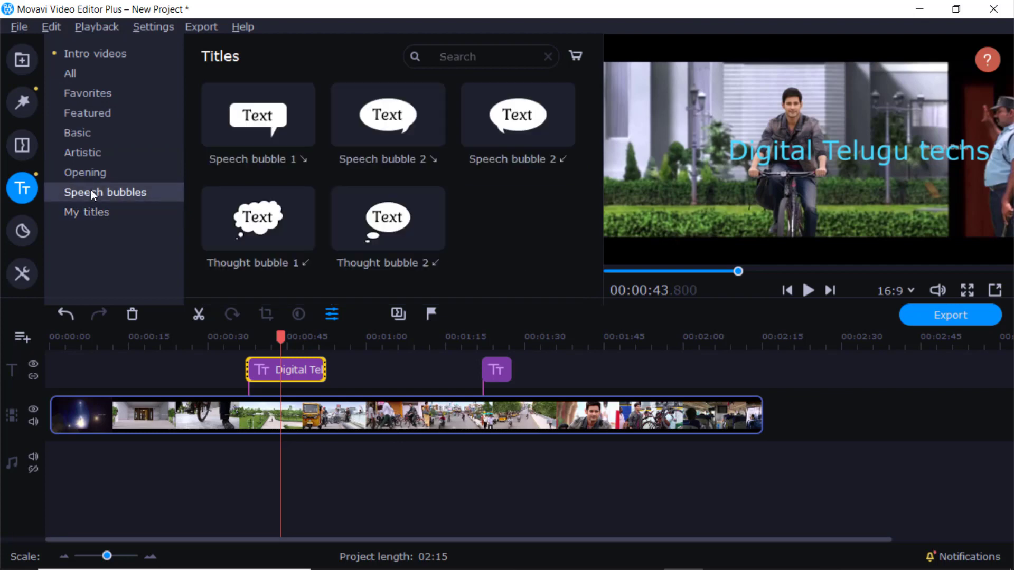
left_click(93, 171)
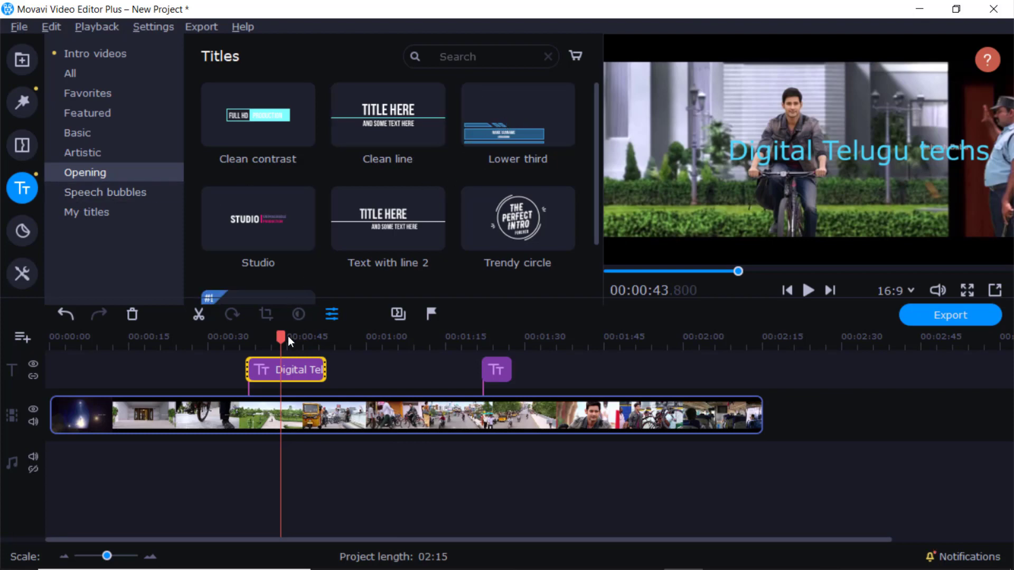
left_click_drag(281, 337, 90, 337)
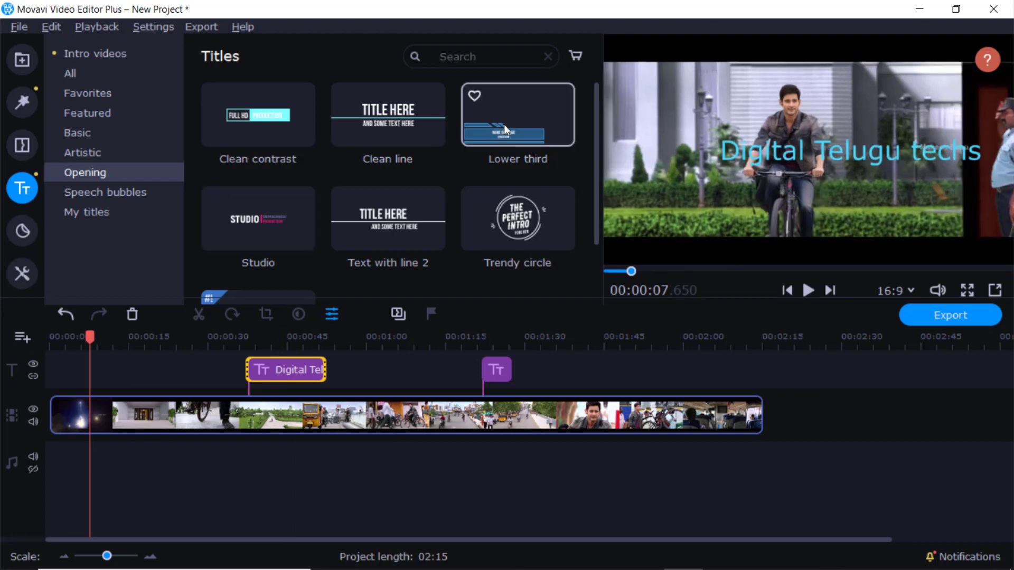
right_click(502, 123)
left_click(553, 144)
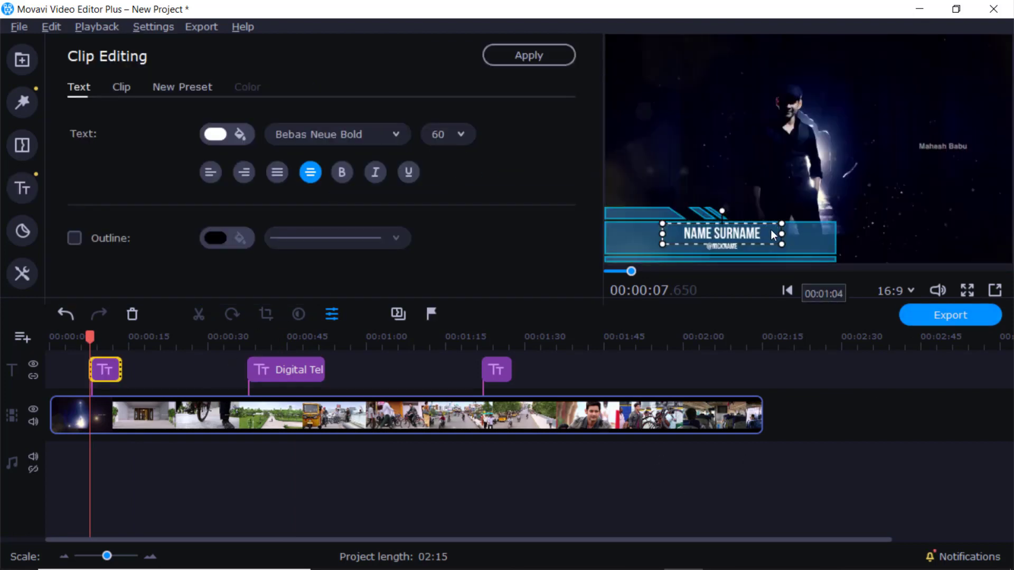
key("space")
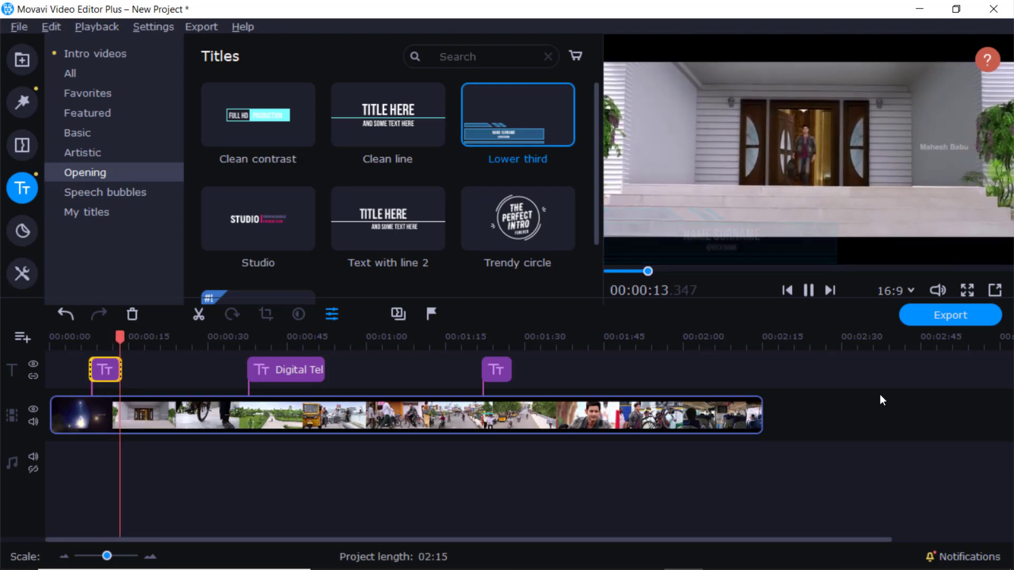
key("space")
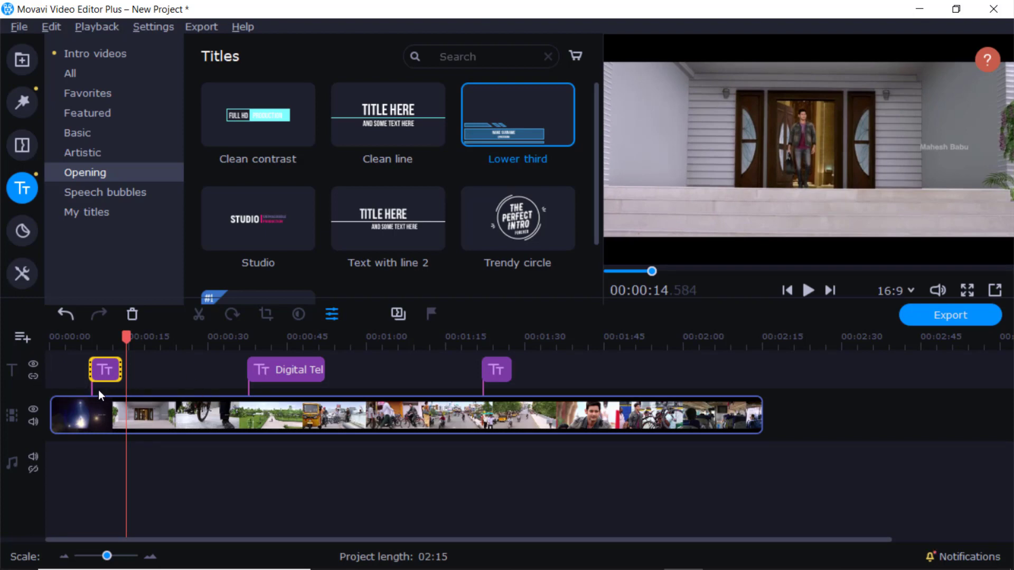
Step: Add a second title track, move the "Digital Telugu techs" title onto it at about 0:13, where the lower third ends, and play it
left_click(20, 338)
left_click(71, 410)
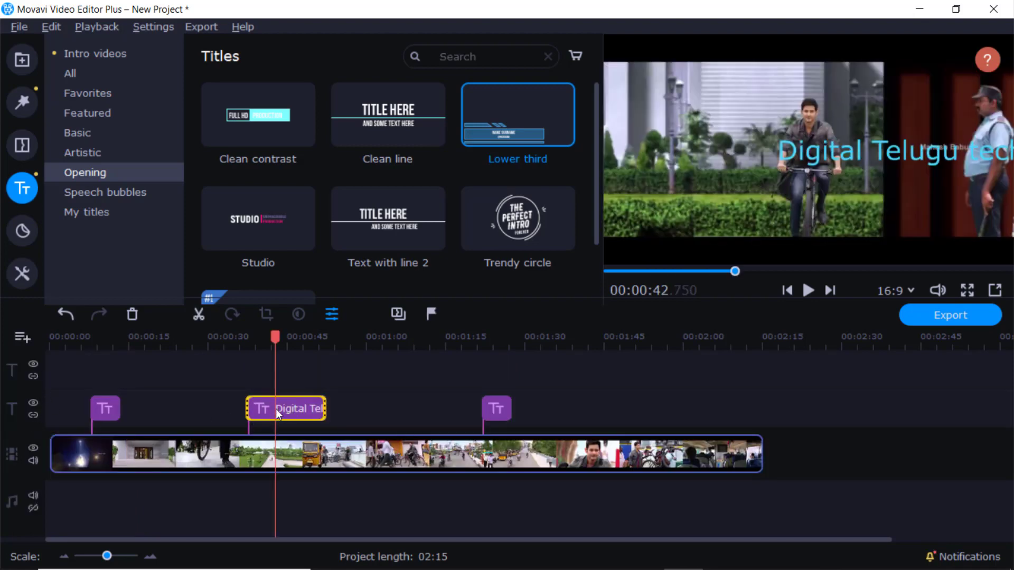
left_click_drag(276, 409, 147, 374)
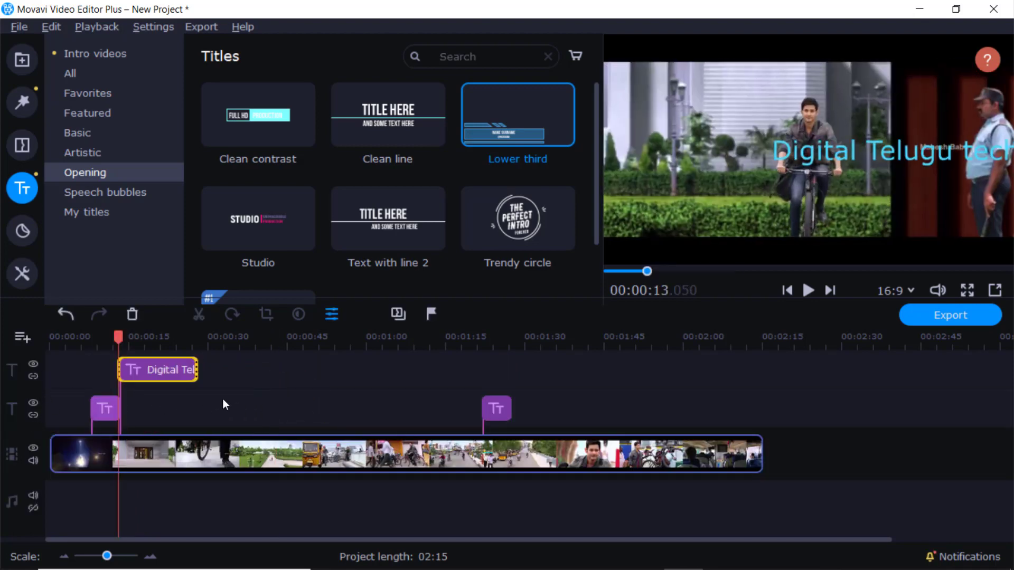
key("space")
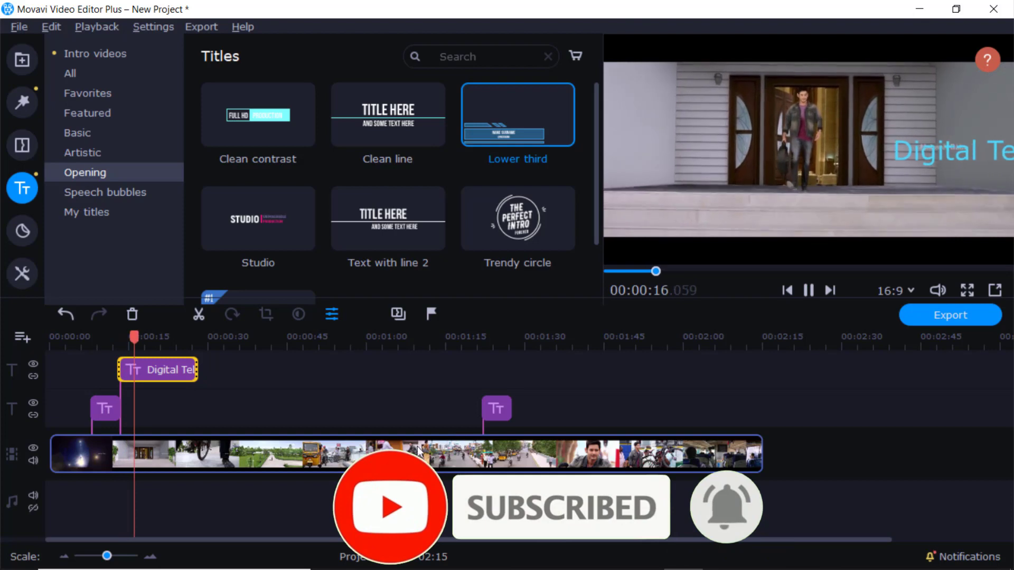
key("space")
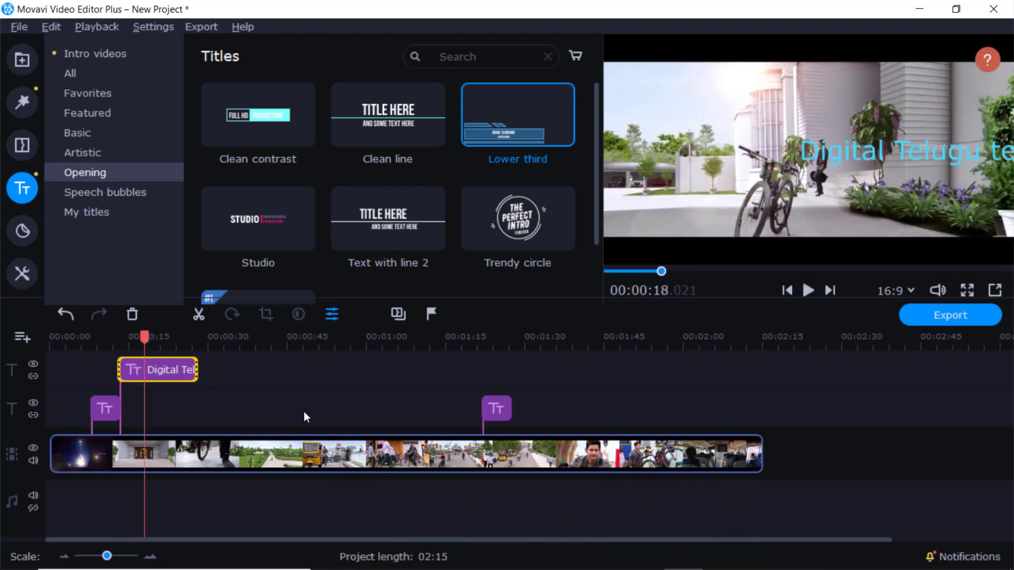
left_click(24, 336)
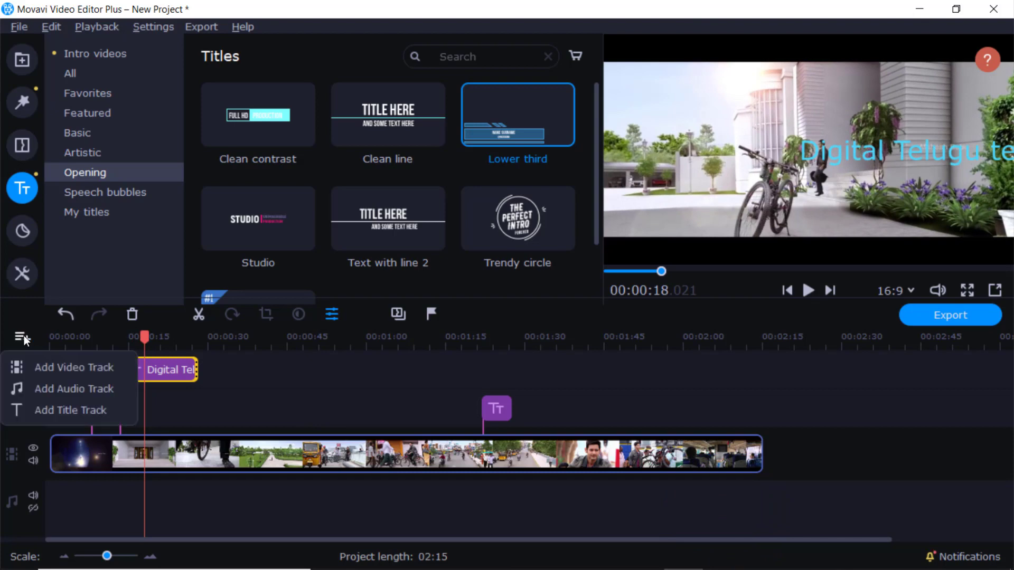
left_click(249, 378)
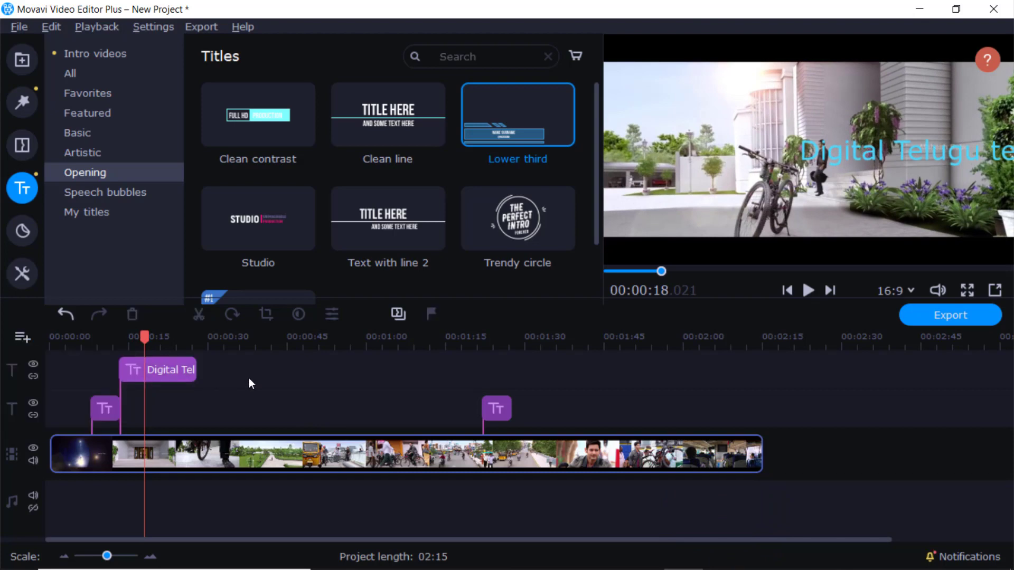
left_click(33, 376)
left_click(34, 375)
Step: Show the title styles of all categories in the title library
scroll(71, 378, "down", 1)
scroll(70, 378, "up", 1)
left_click(81, 65)
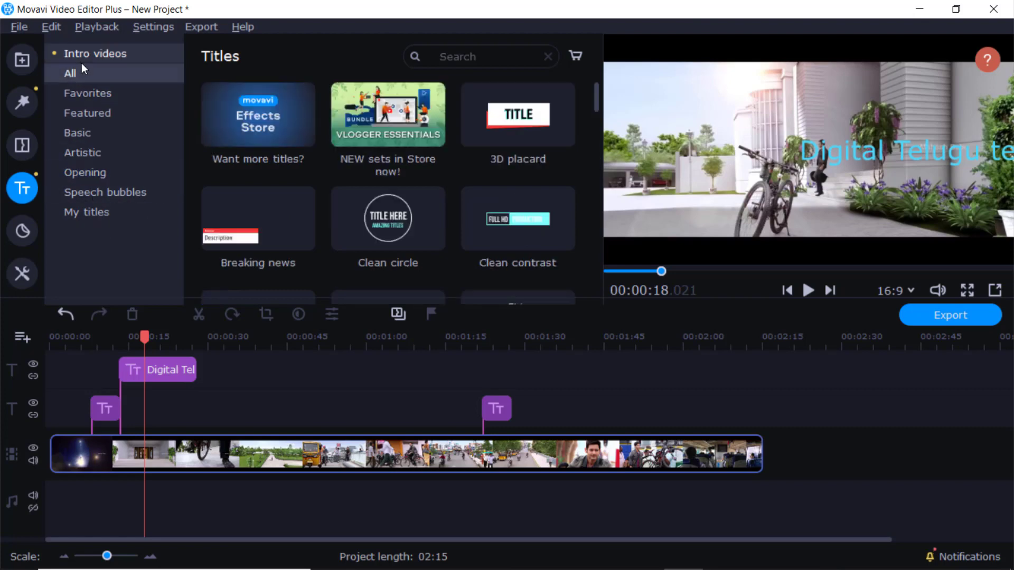